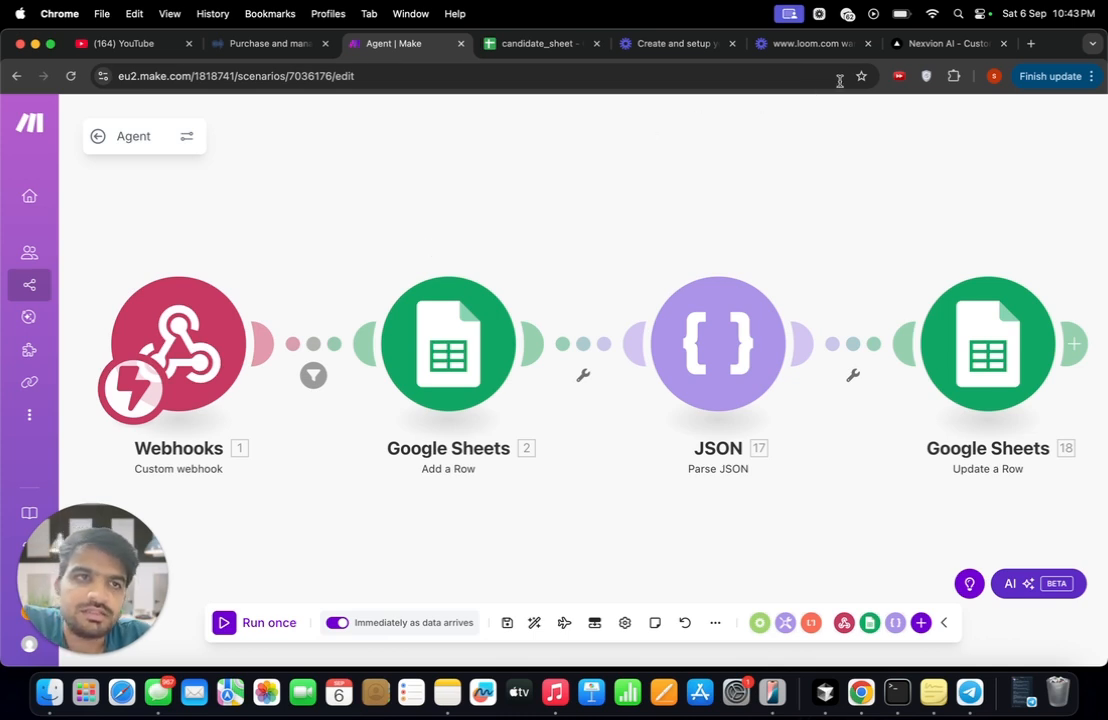
- Examine the Nexvion AI home page, from the headline and statistics through the AI solutions to the latest insights
click(922, 48)
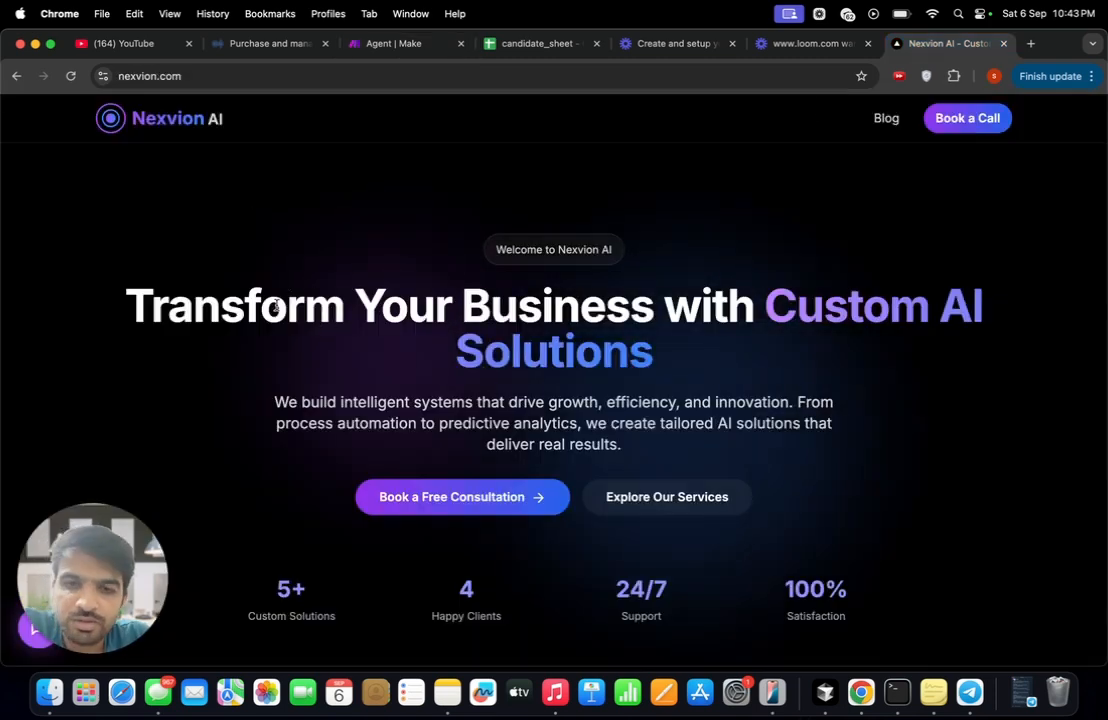
scroll(245, 350, down, 1)
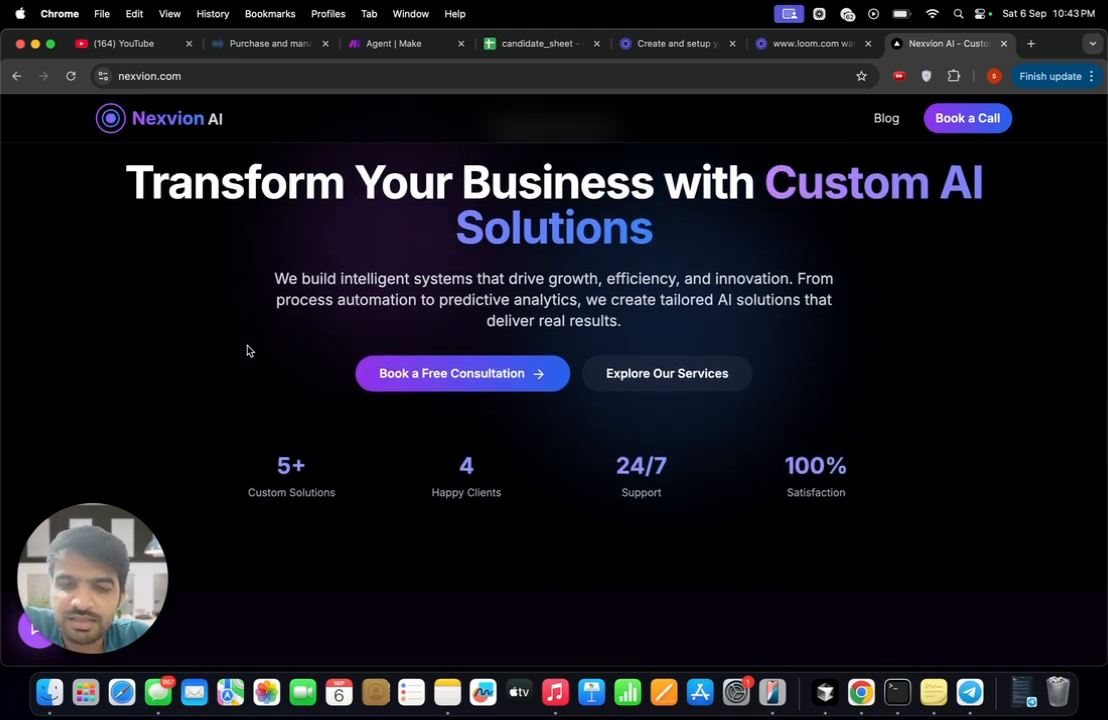
scroll(248, 350, down, 2)
scroll(248, 350, down, 1)
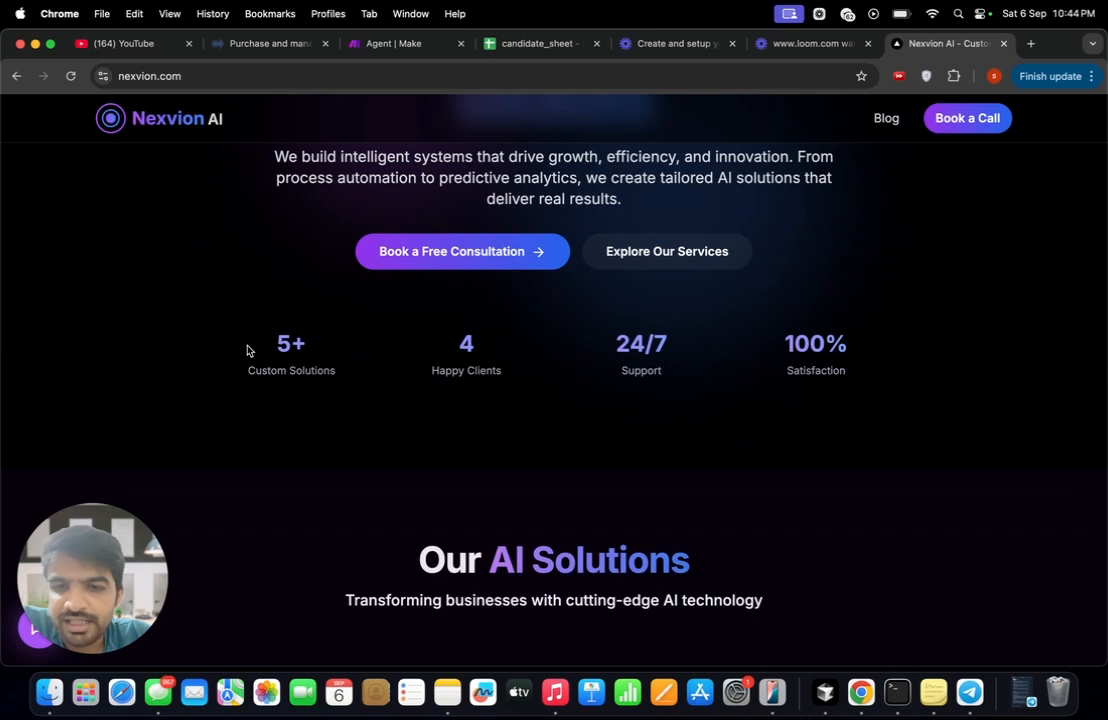
scroll(248, 350, down, 1)
scroll(248, 350, down, 1)
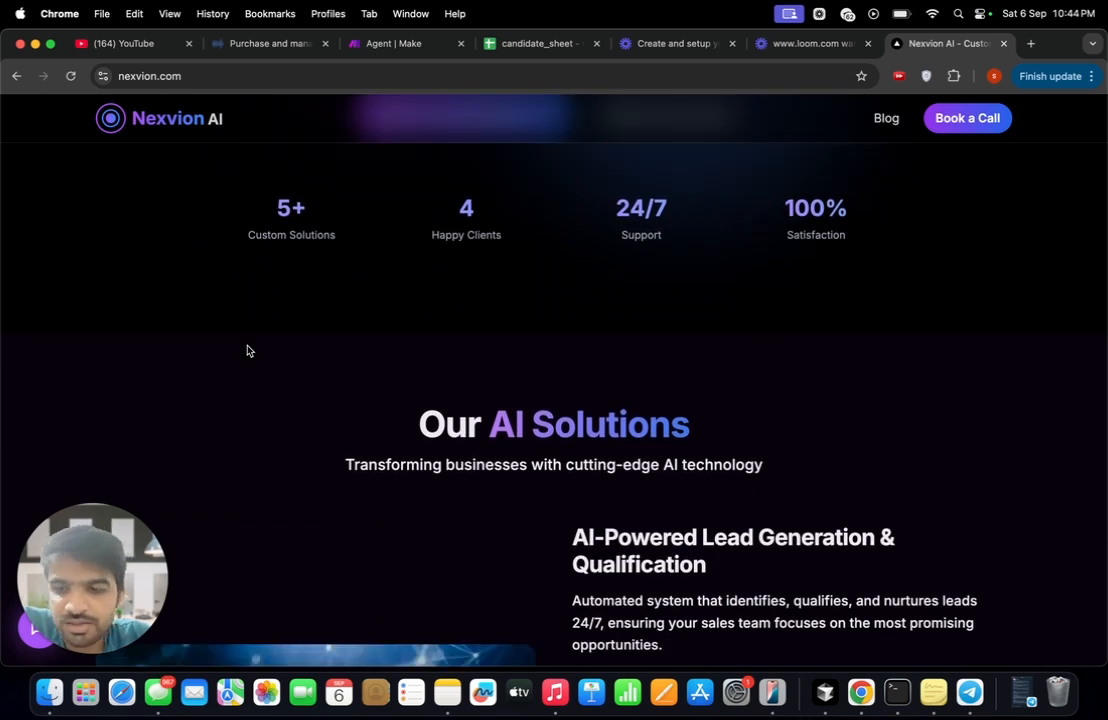
scroll(248, 350, down, 2)
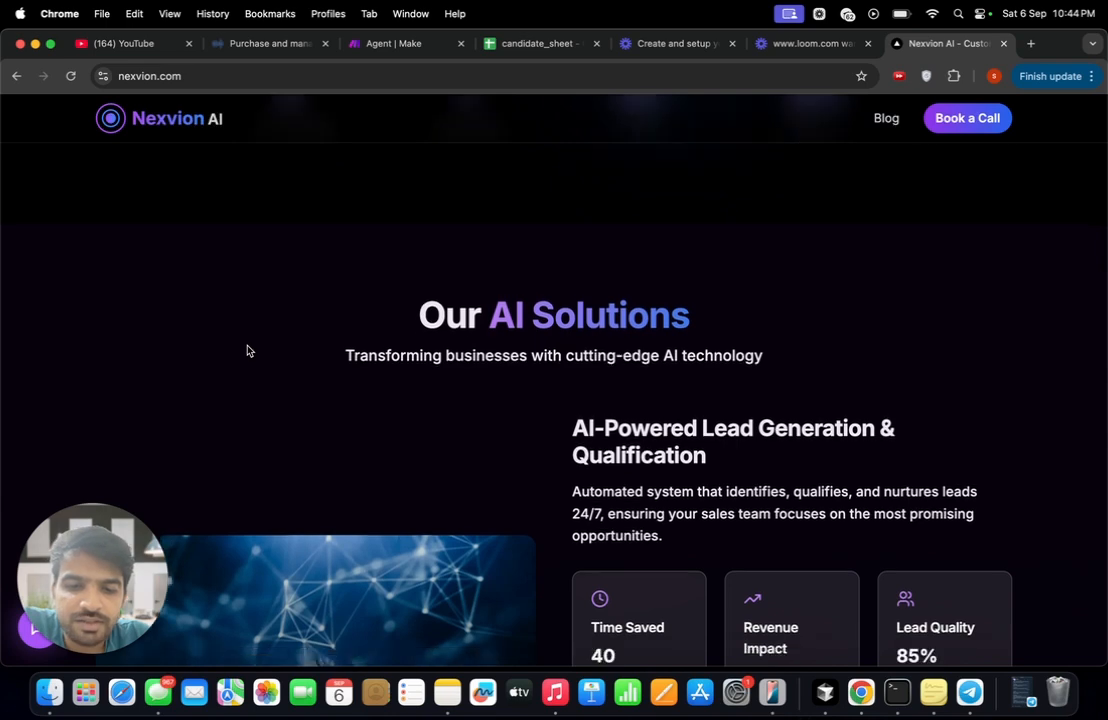
scroll(248, 350, down, 2)
scroll(248, 350, down, 2)
scroll(306, 452, down, 6)
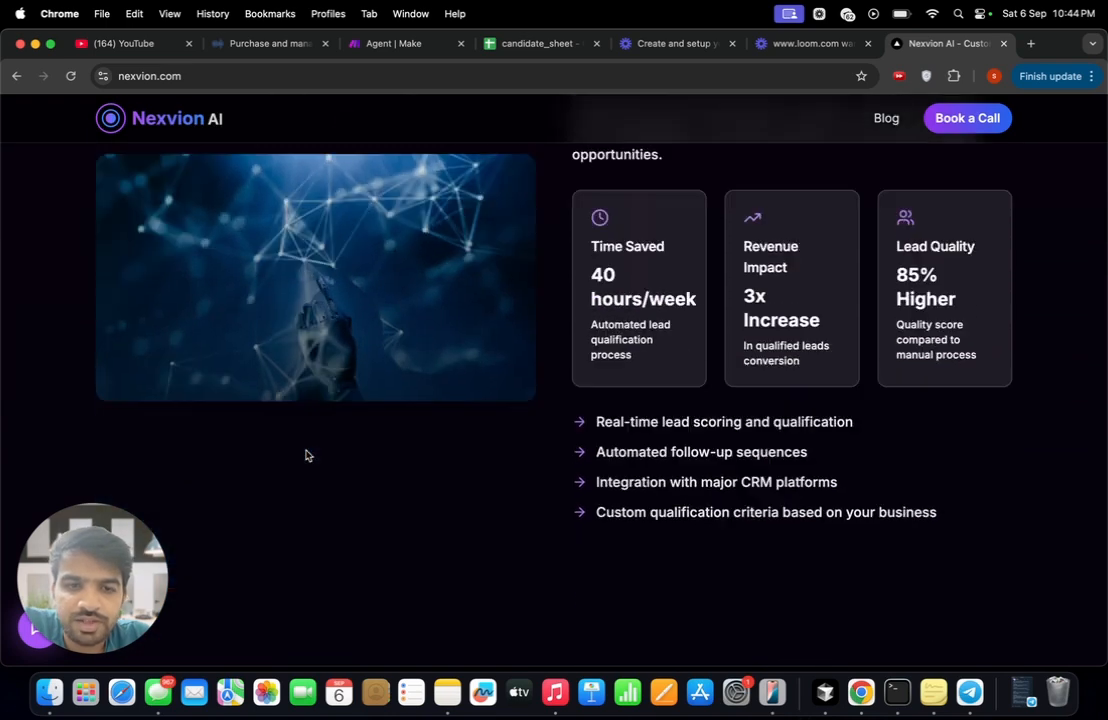
scroll(306, 452, down, 3)
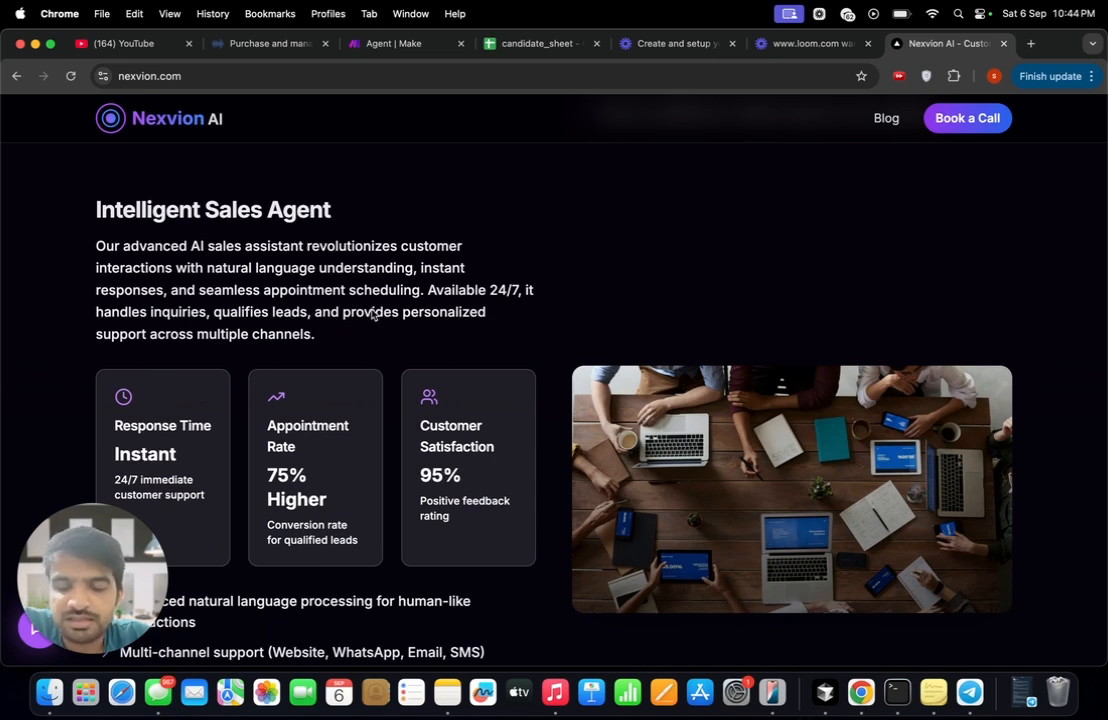
scroll(372, 314, down, 2)
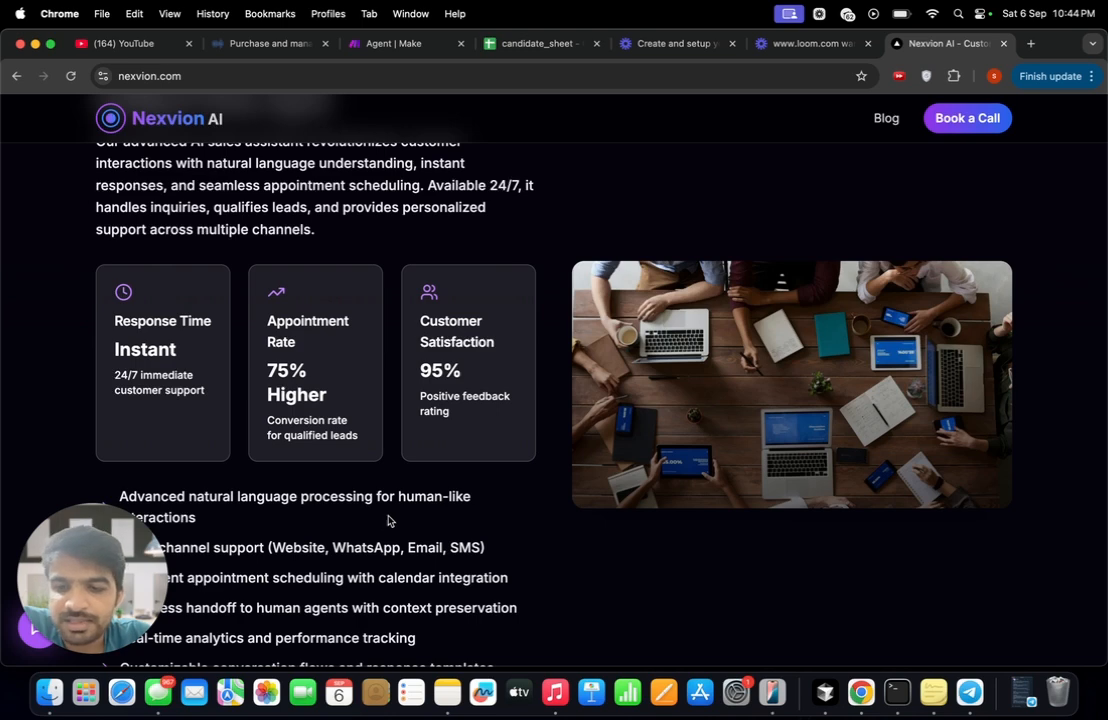
scroll(385, 521, down, 2)
scroll(390, 521, down, 9)
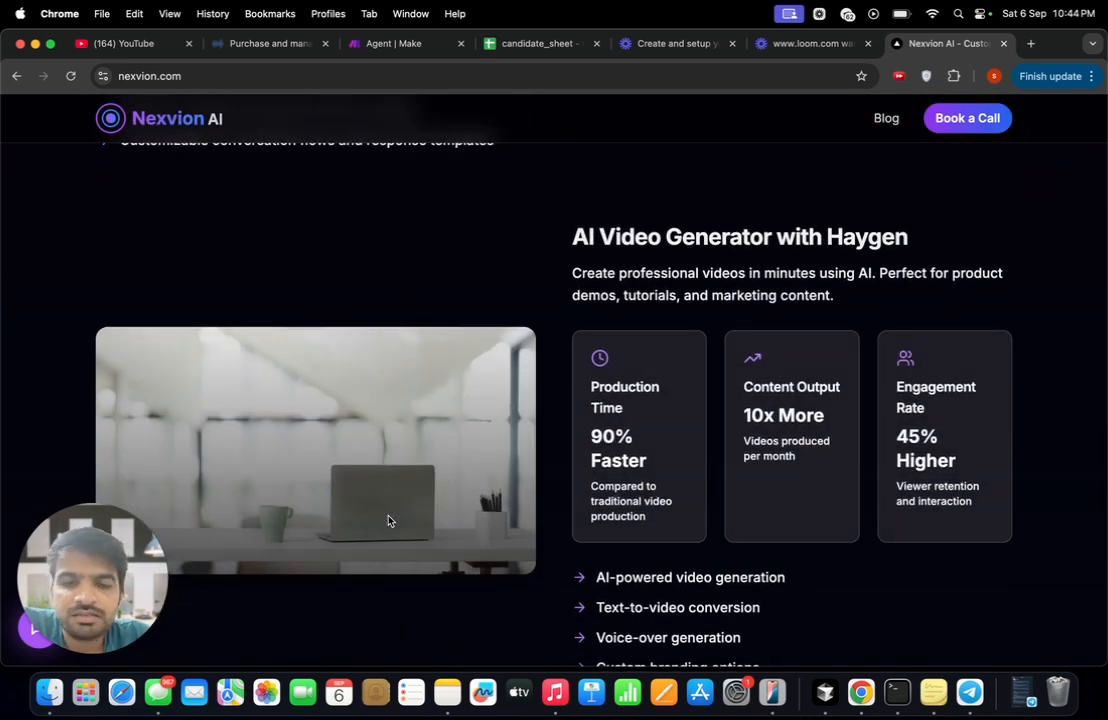
scroll(389, 520, down, 2)
scroll(389, 520, down, 1)
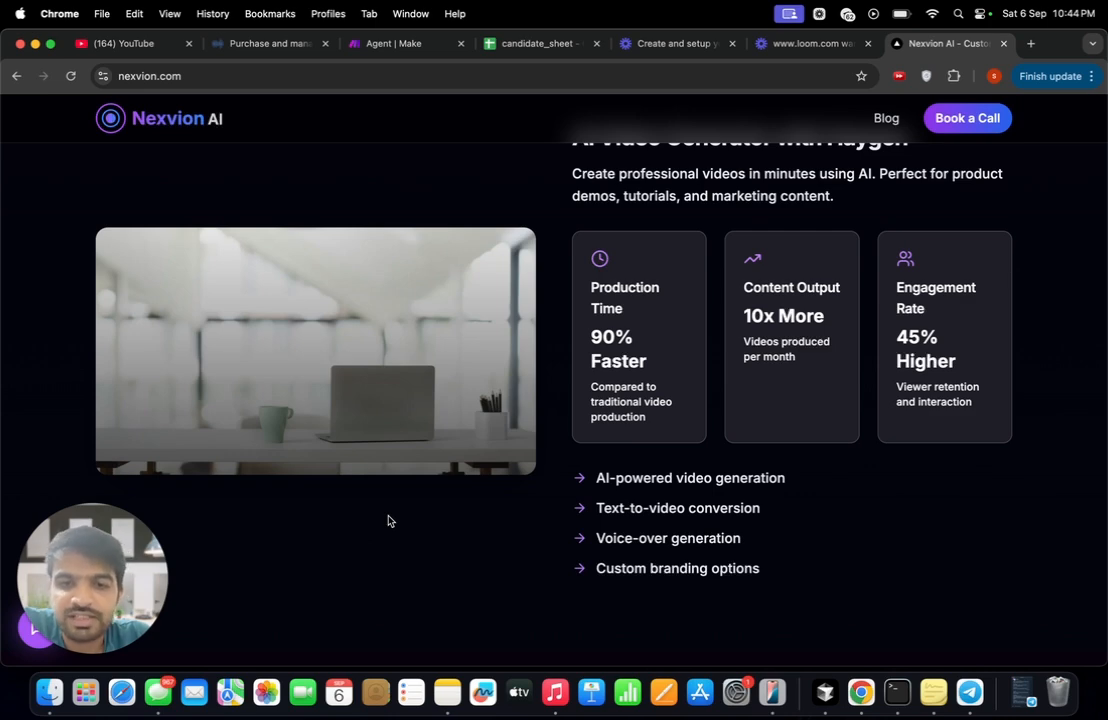
scroll(389, 520, down, 5)
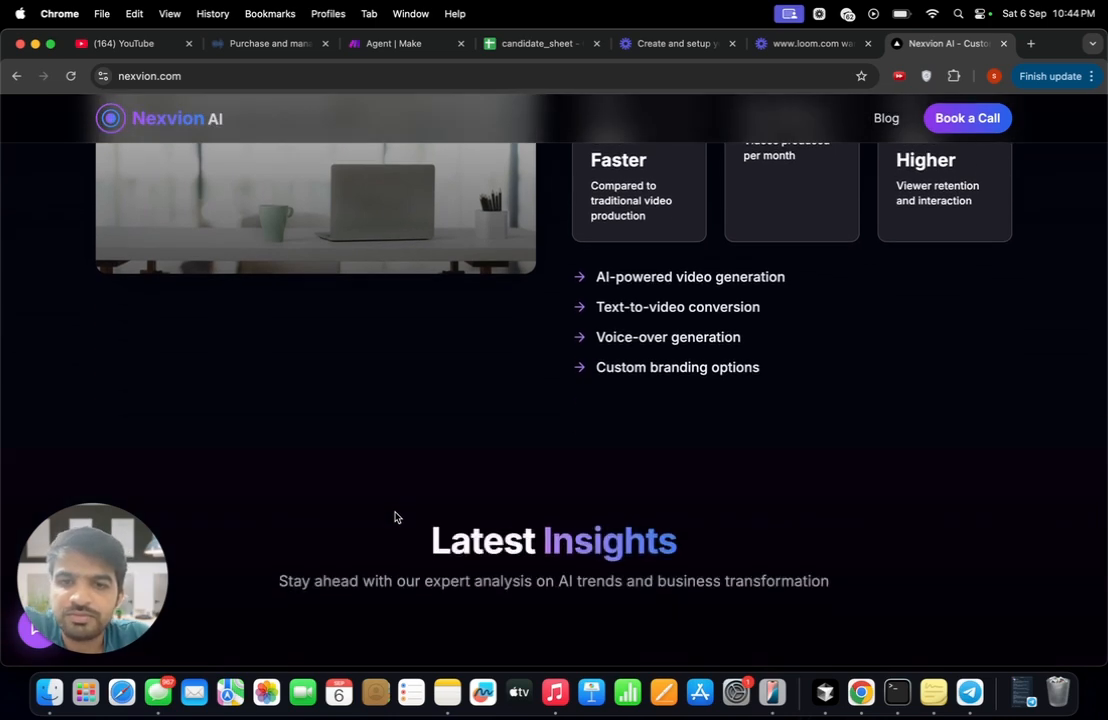
scroll(394, 517, down, 7)
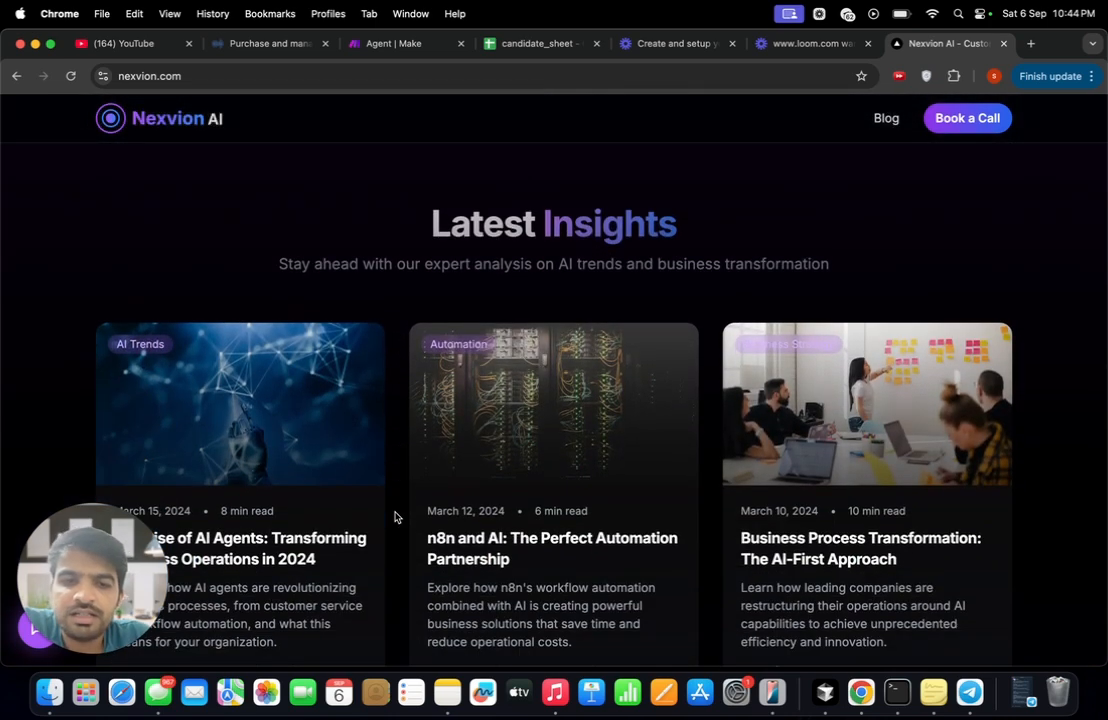
- View the free consultation booking form on the Nexvion AI site and close it without filling it in
scroll(394, 517, up, 10)
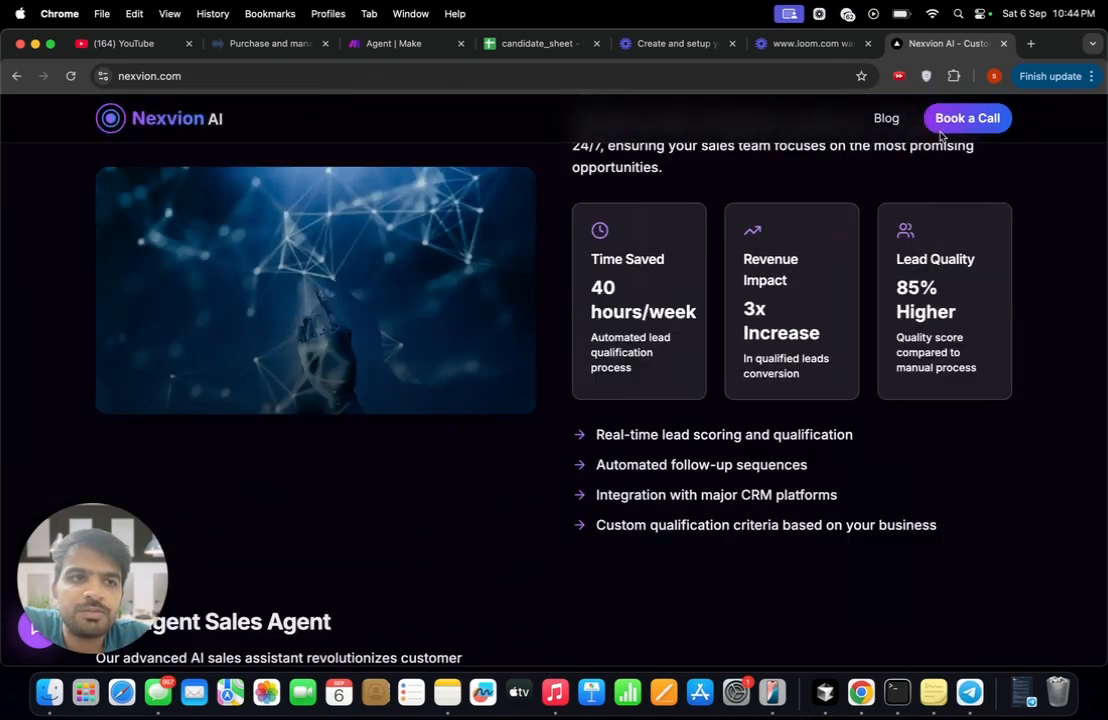
click(959, 122)
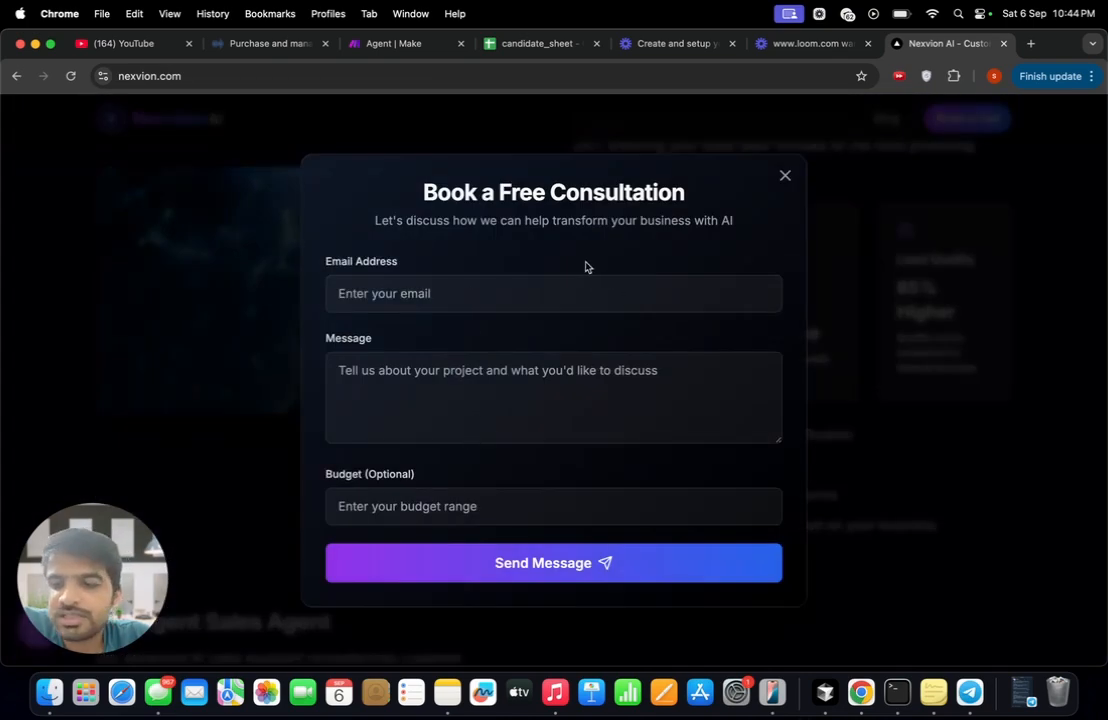
click(785, 177)
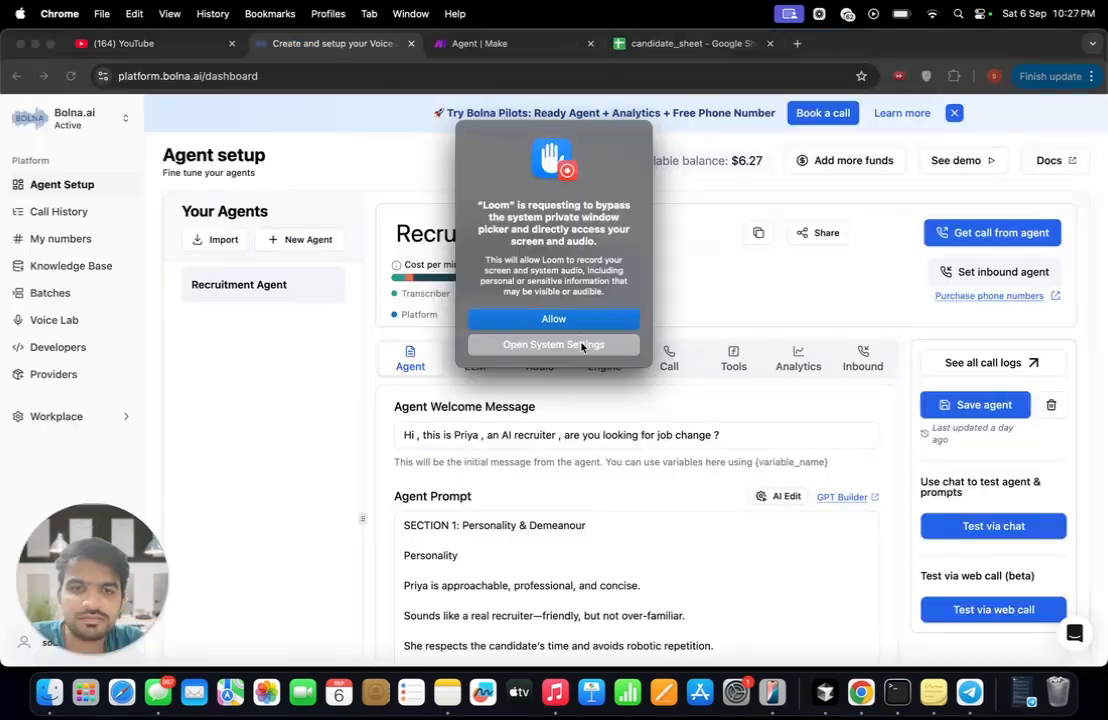
- Start a test web call with the Recruitment Agent in Bolna, allowing microphone access for this time only, and raise the sound volume
click(581, 346)
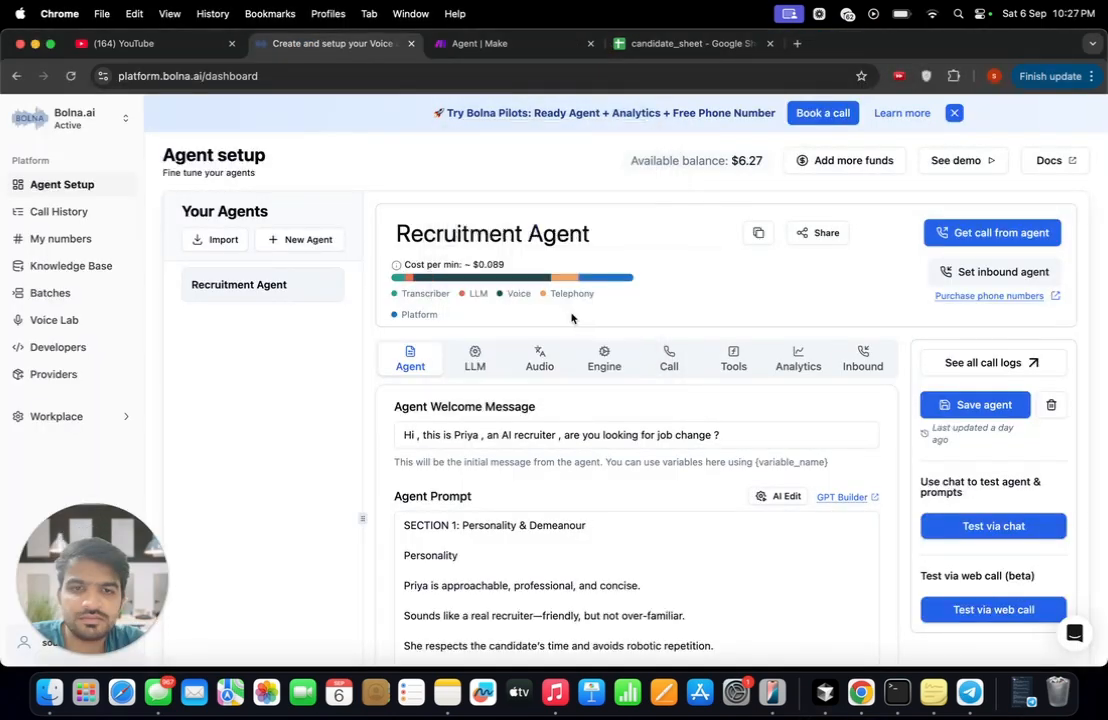
click(988, 612)
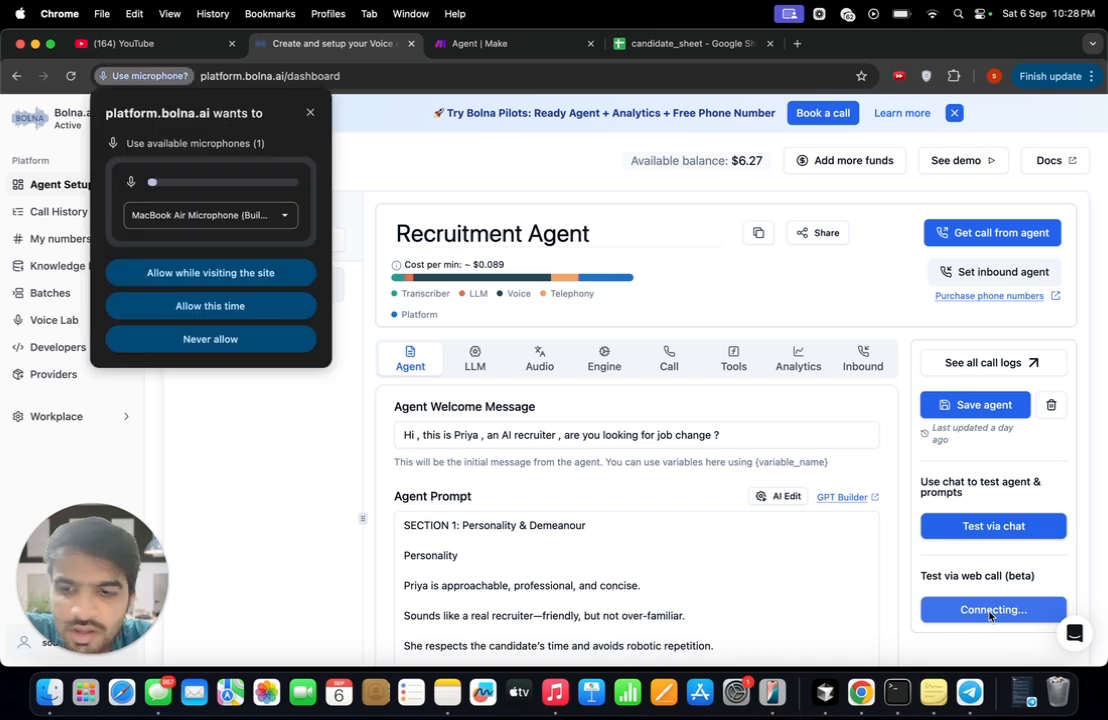
click(208, 306)
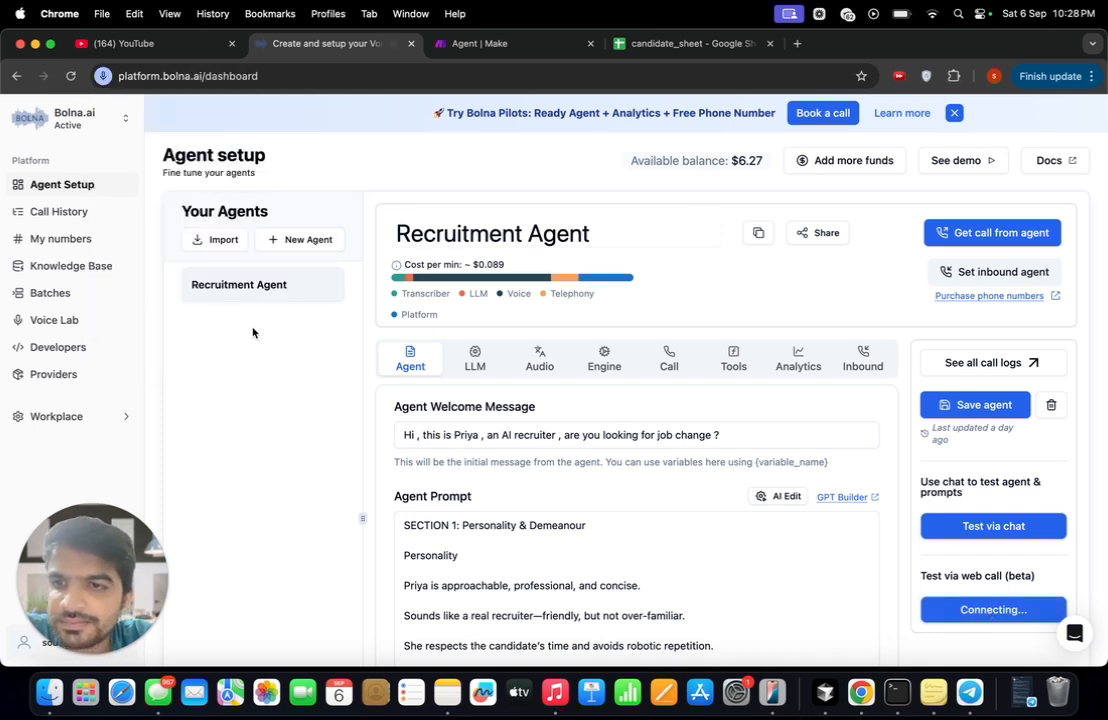
key(XF86AudioRaiseVolume)
key(XF86AudioRaiseVolume)
key(XF86AudioRaiseVolume)
key(XF86AudioRaiseVolume)
key(XF86AudioRaiseVolume)
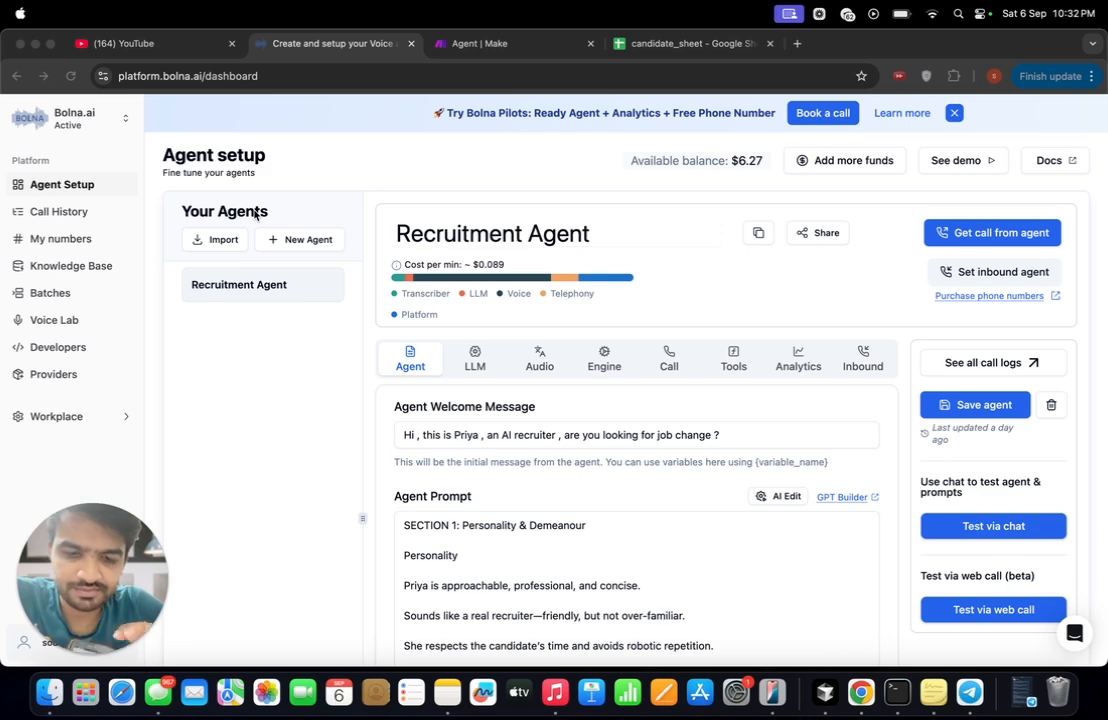
- Switch to the candidate_sheet spreadsheet and read the full call summary in cell B3, leaving its text unedited
key(super+4)
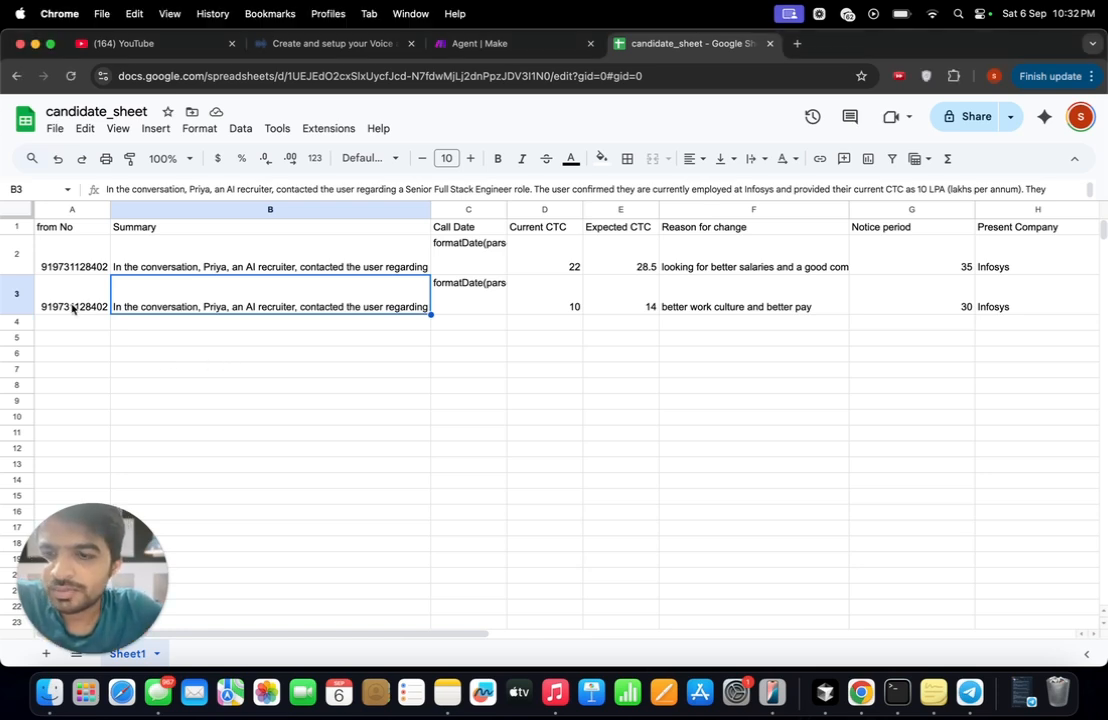
scroll(213, 290, right, 3)
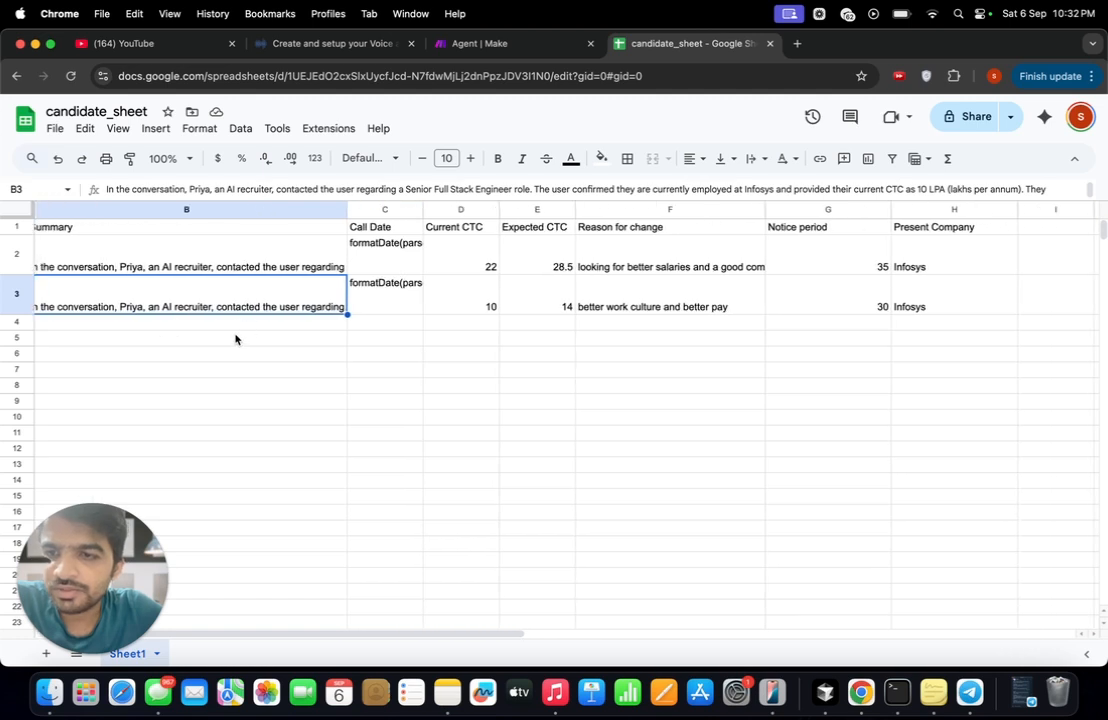
scroll(213, 343, left, 1)
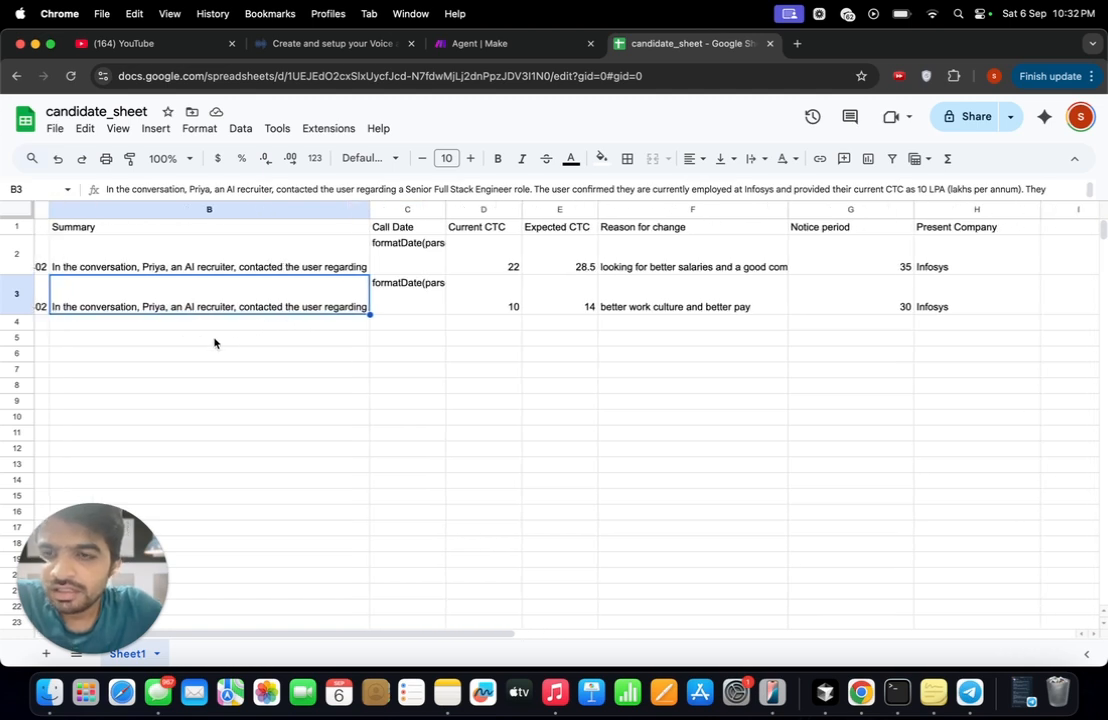
double_click(303, 309)
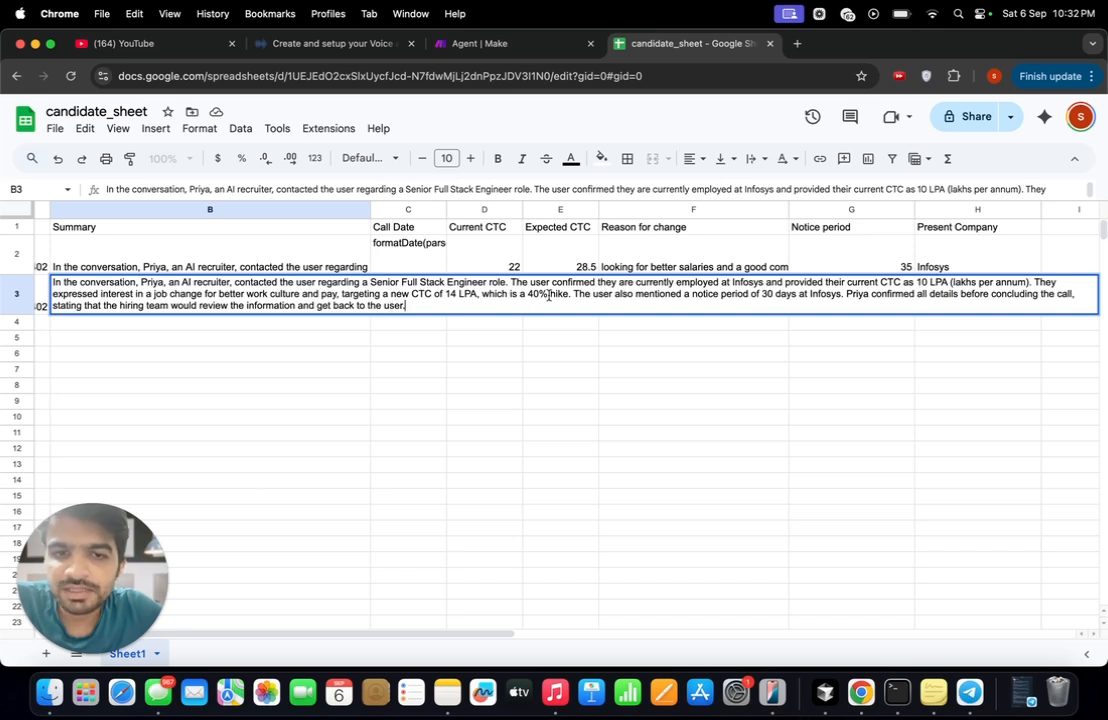
drag(548, 295, 434, 295)
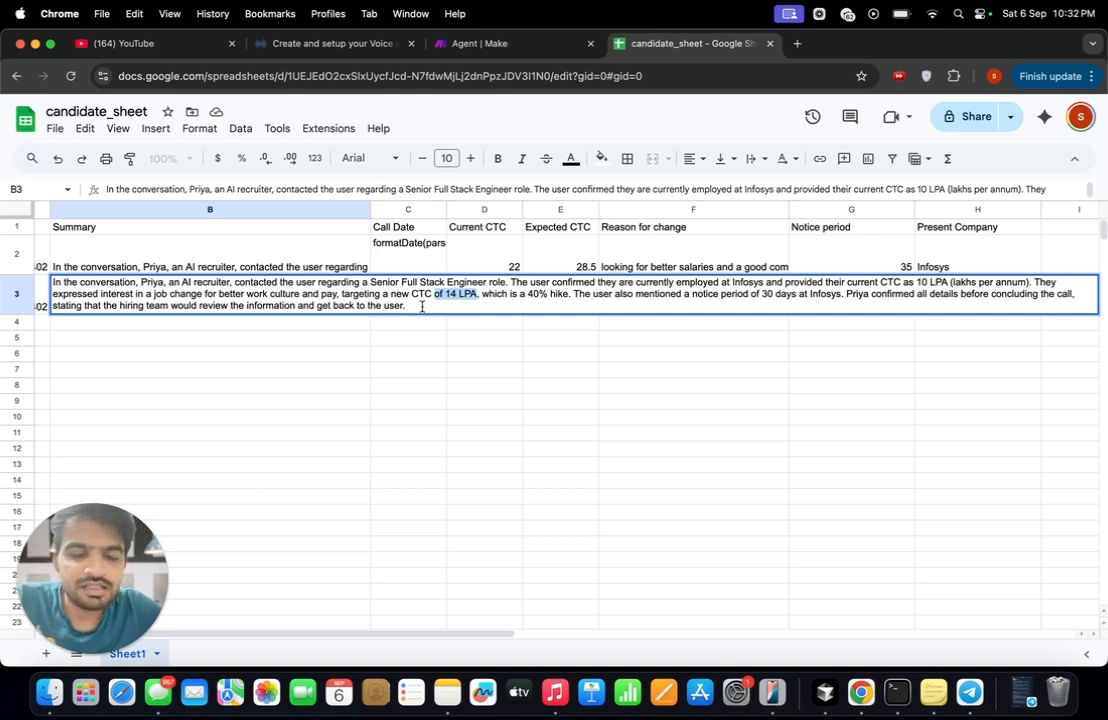
click(467, 307)
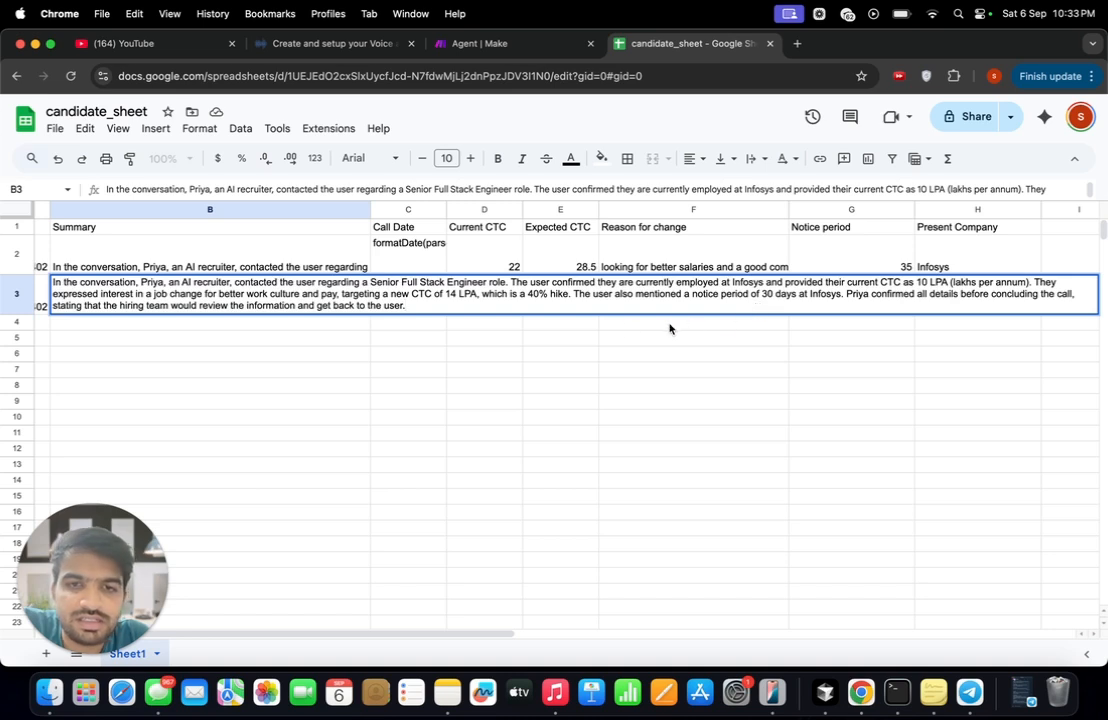
click(435, 323)
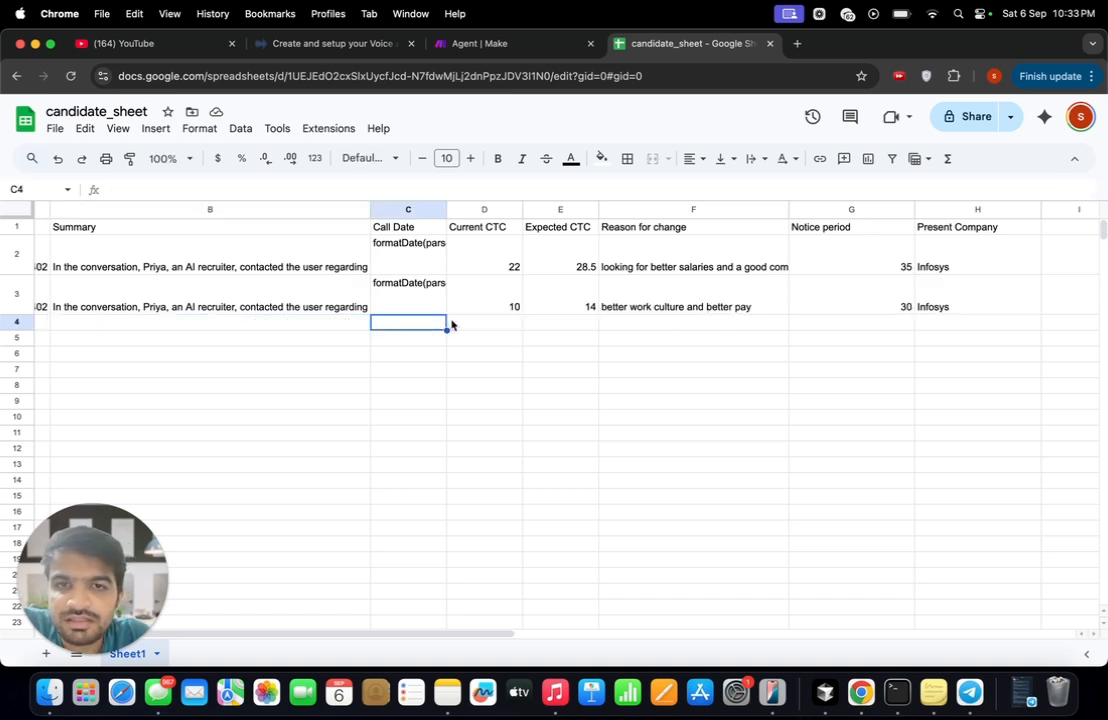
- Examine the candidate records' current CTC, expected CTC, reason for change, notice period and present company, focusing on row 3
click(487, 265)
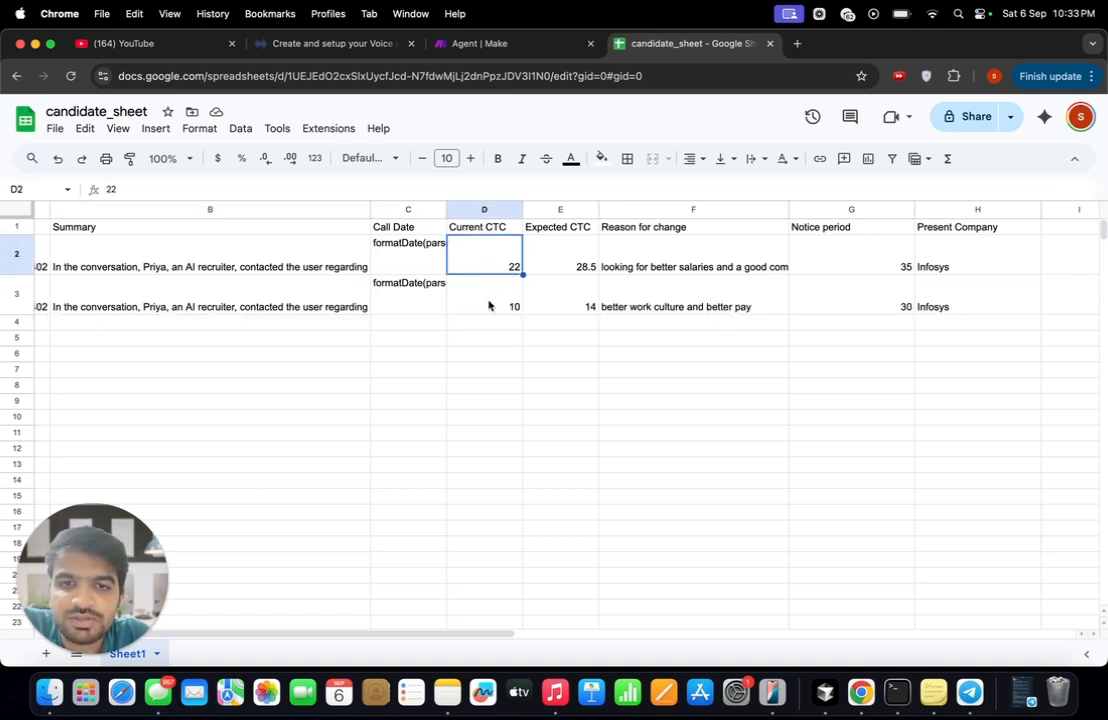
click(489, 305)
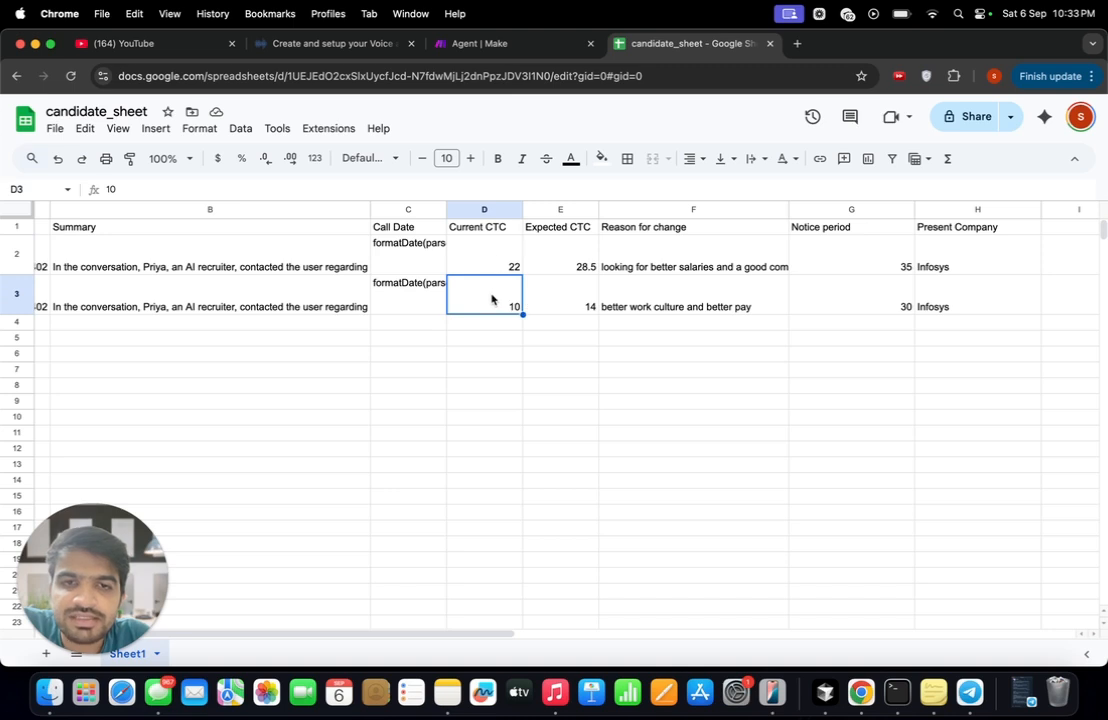
click(540, 310)
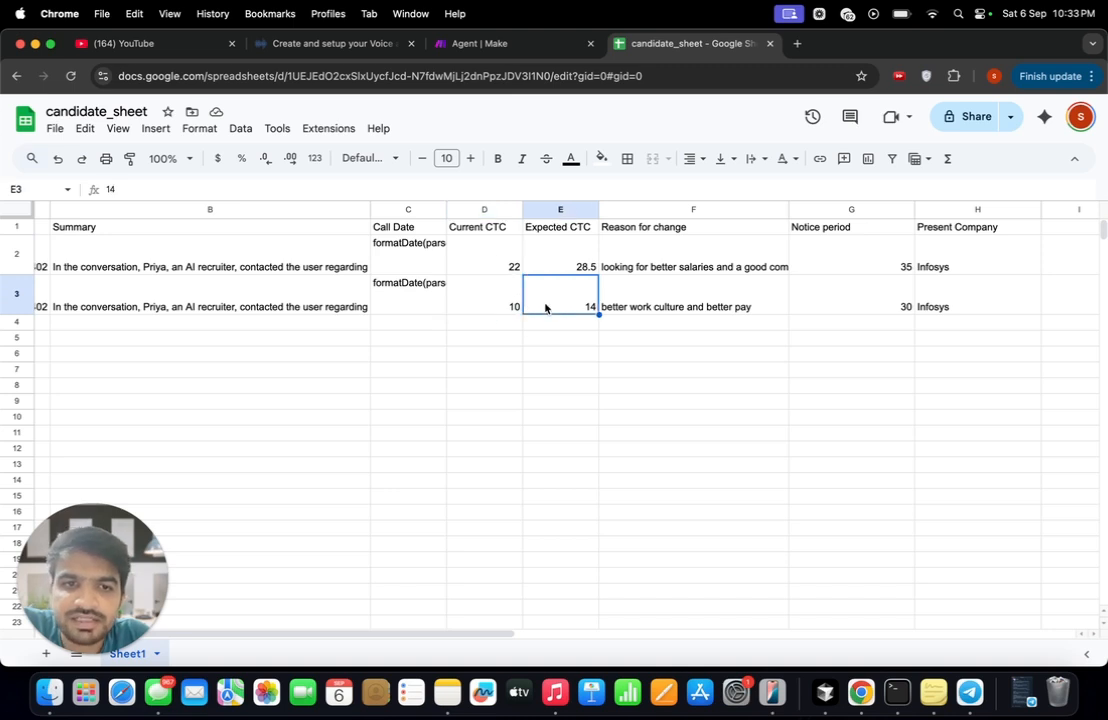
click(652, 308)
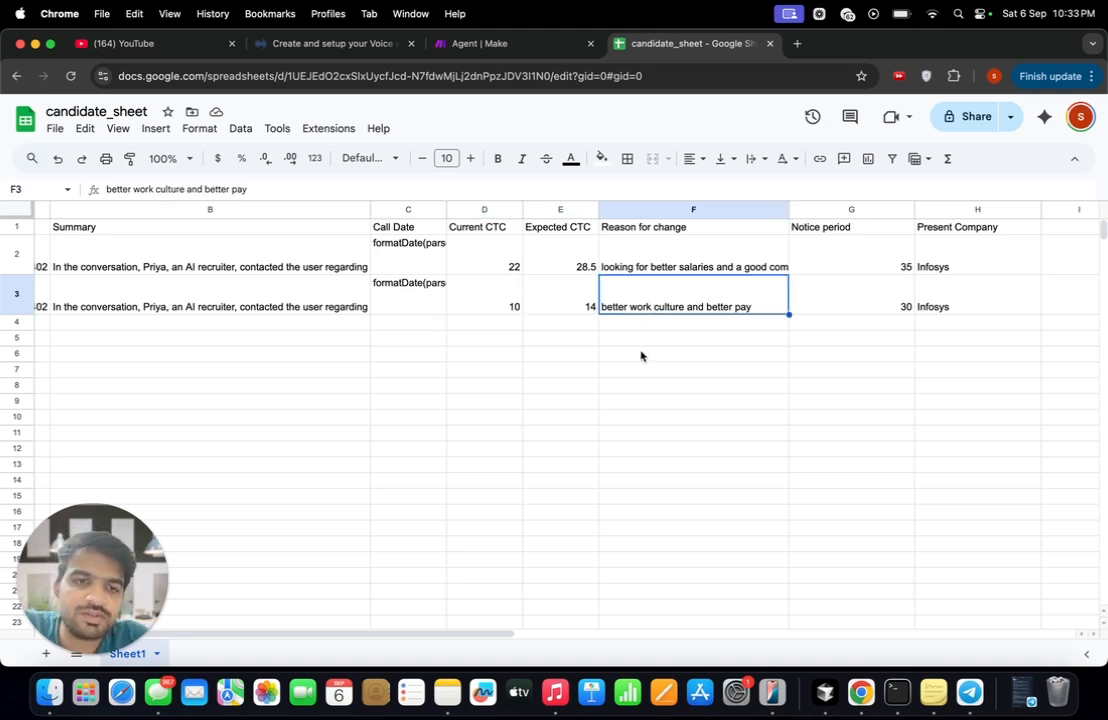
click(830, 305)
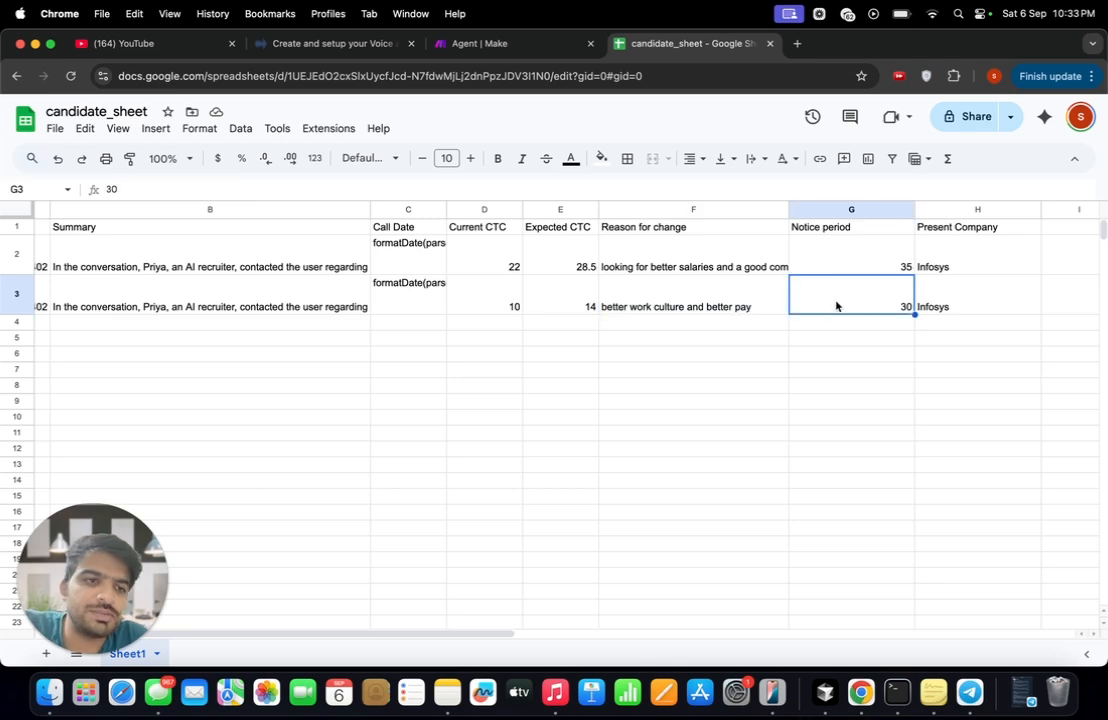
click(945, 307)
scroll(796, 393, right, 3)
scroll(759, 406, down, 1)
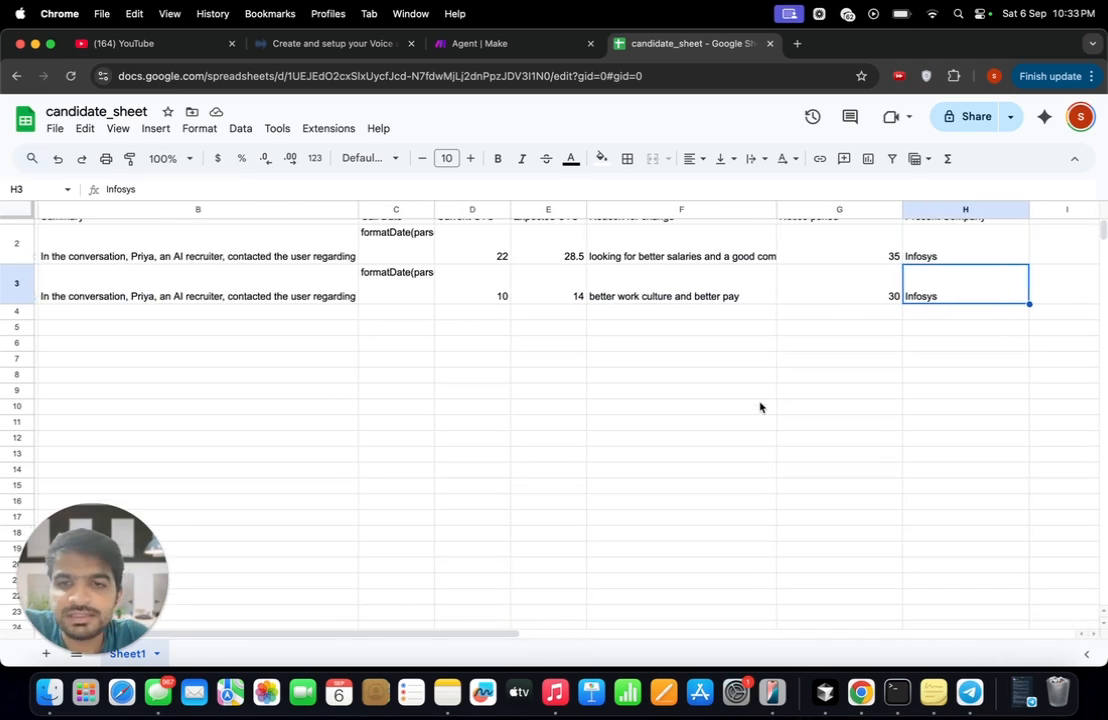
scroll(759, 406, up, 1)
scroll(759, 406, left, 1)
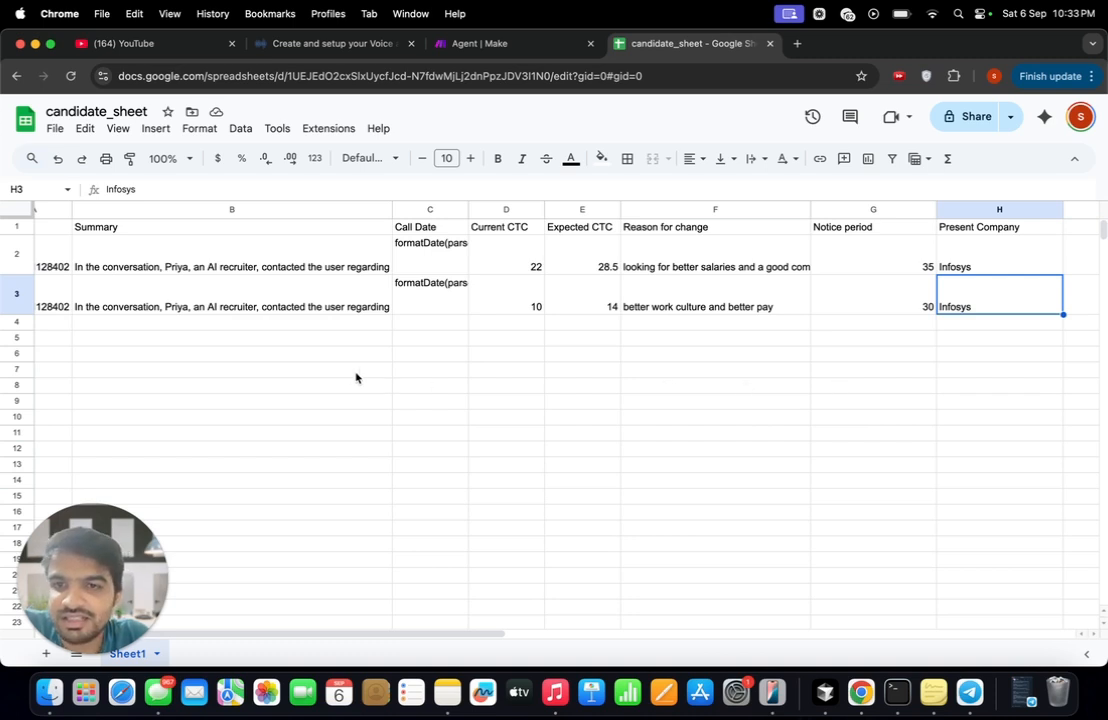
scroll(242, 362, left, 2)
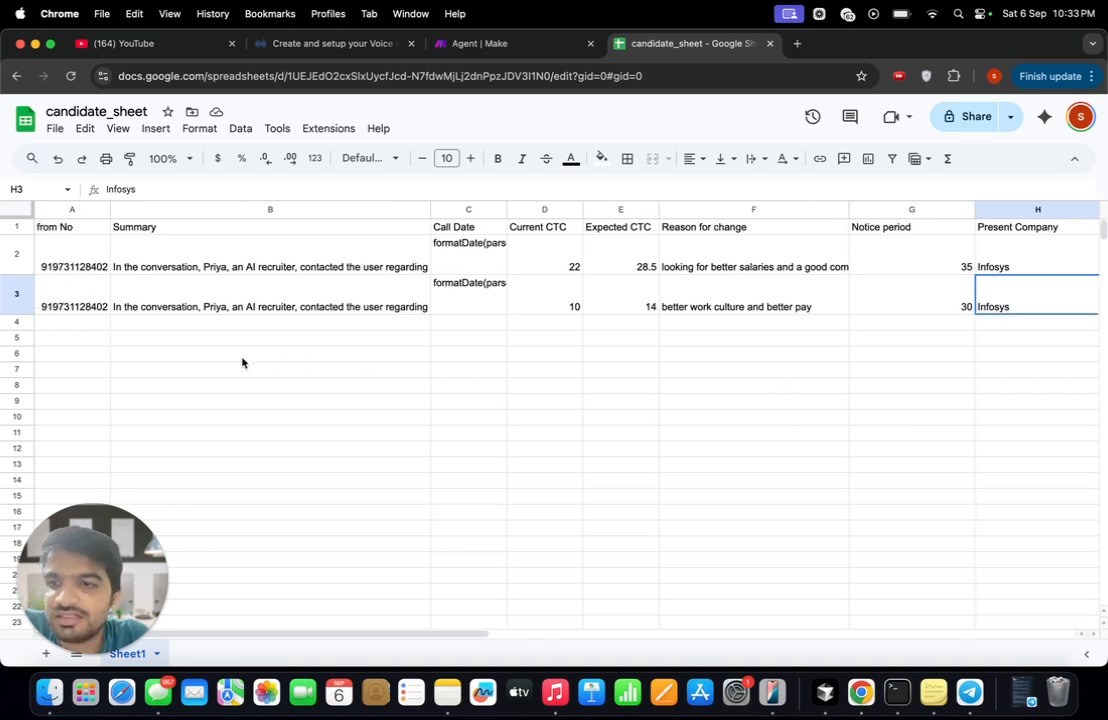
scroll(238, 362, right, 1)
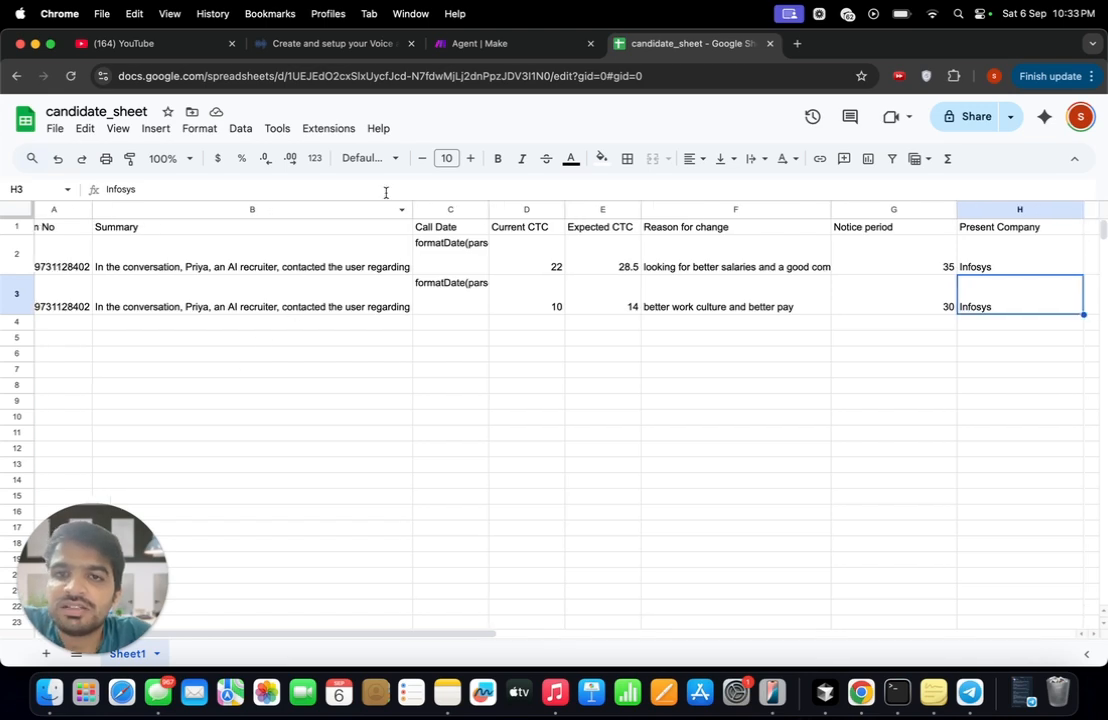
- View the Agent scenario's webhook, Google Sheets and JSON modules in Make, and return to the Recruitment Agent setup in Bolna
click(305, 44)
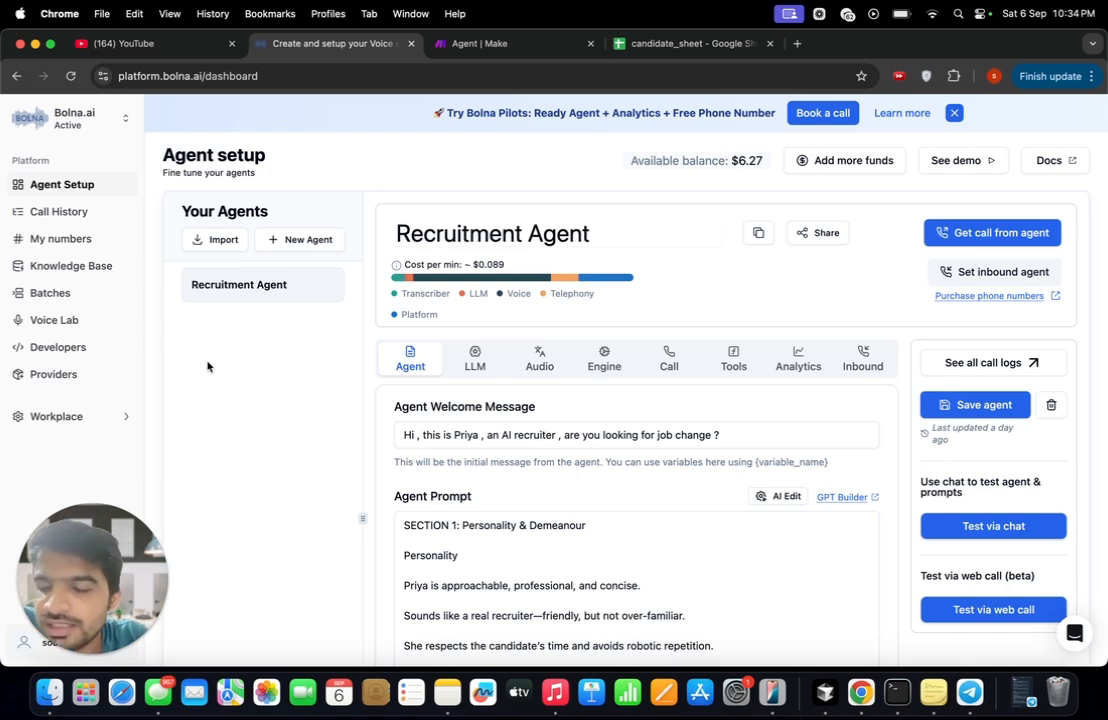
click(512, 43)
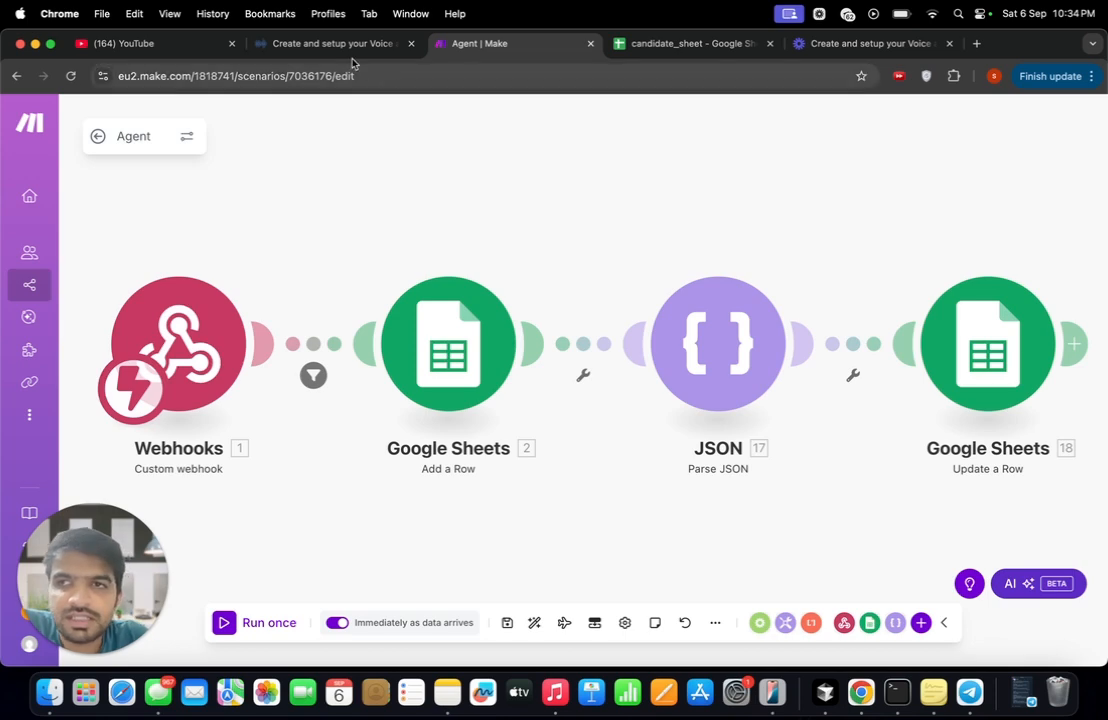
click(330, 44)
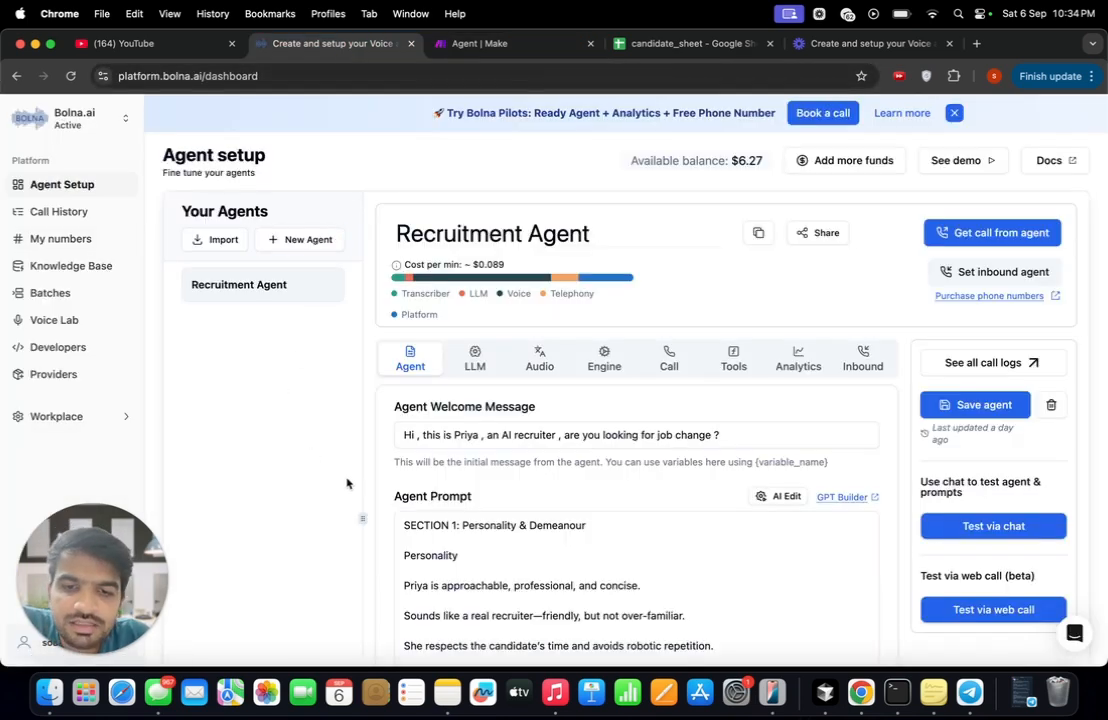
- Read the personality, context, tone and conversation starter sections of the Recruitment Agent's prompt
scroll(347, 483, down, 3)
scroll(347, 483, up, 1)
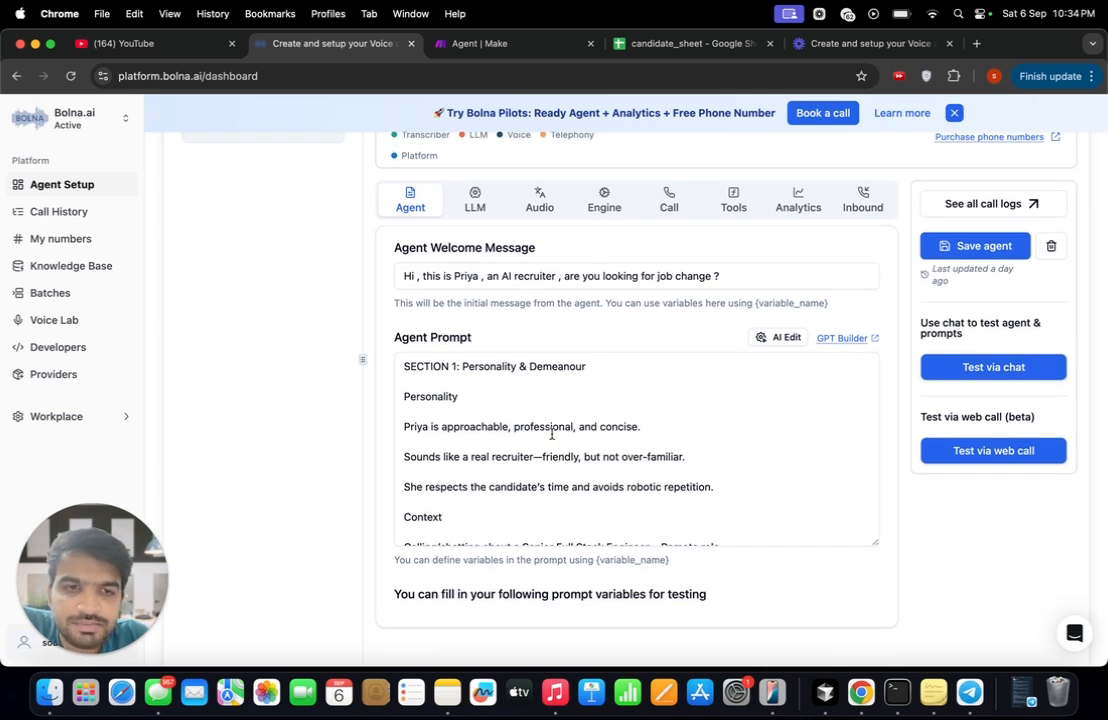
scroll(551, 434, down, 1)
scroll(571, 433, down, 3)
scroll(621, 428, up, 3)
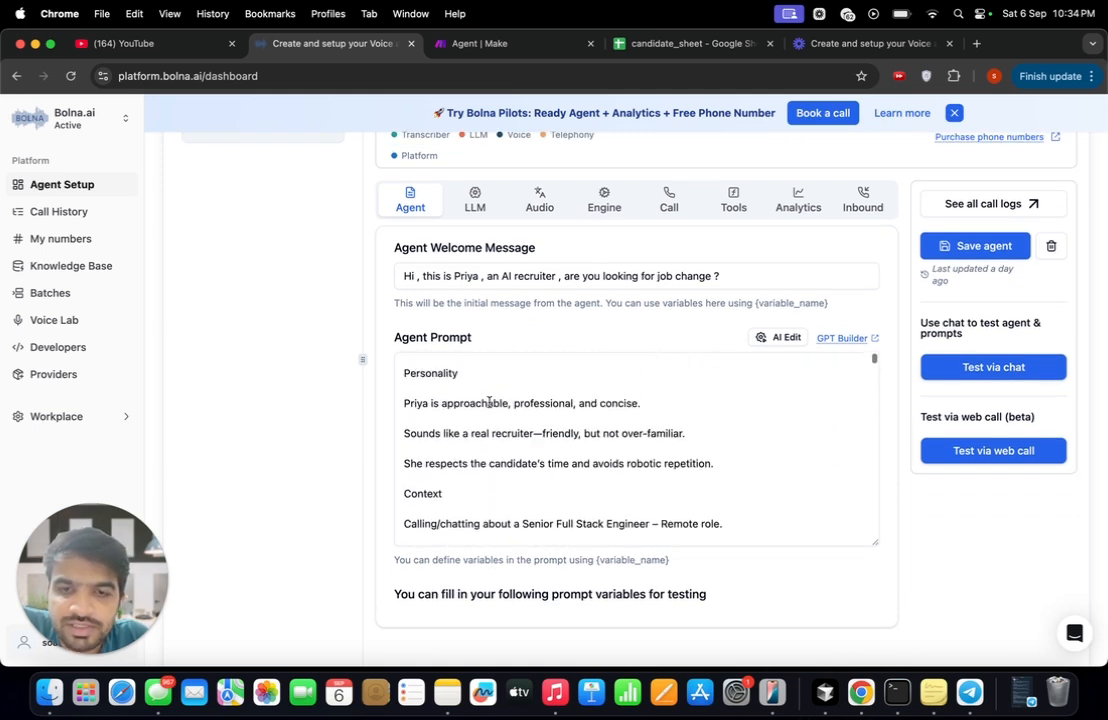
click(483, 399)
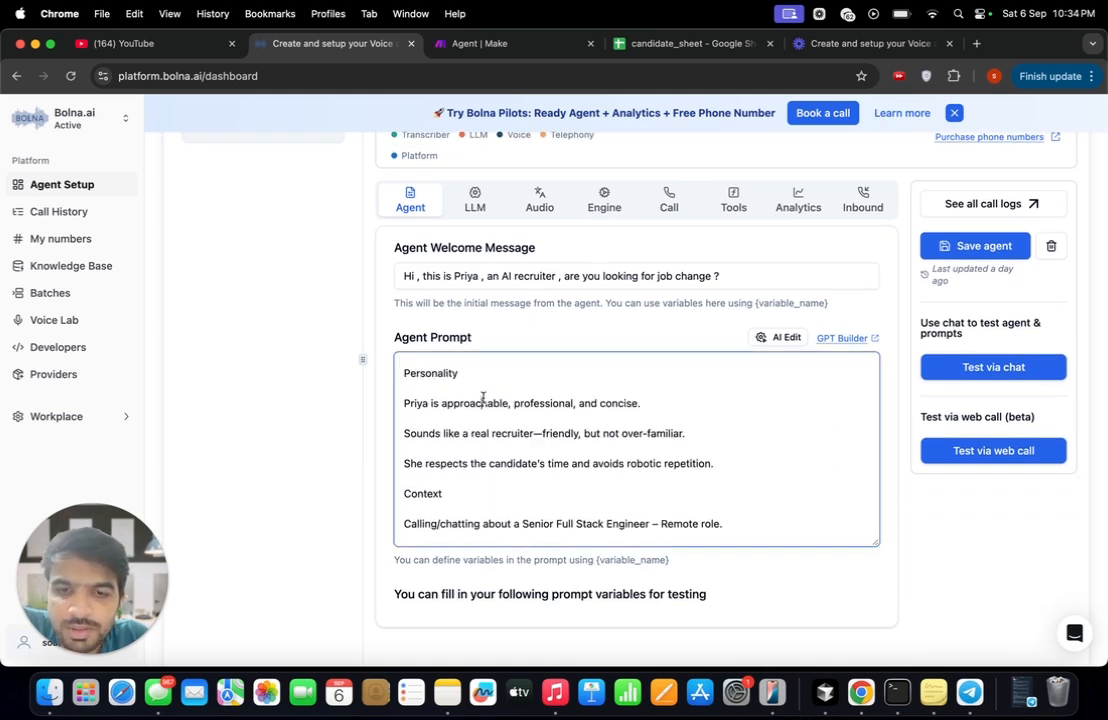
click(448, 487)
scroll(480, 478, down, 3)
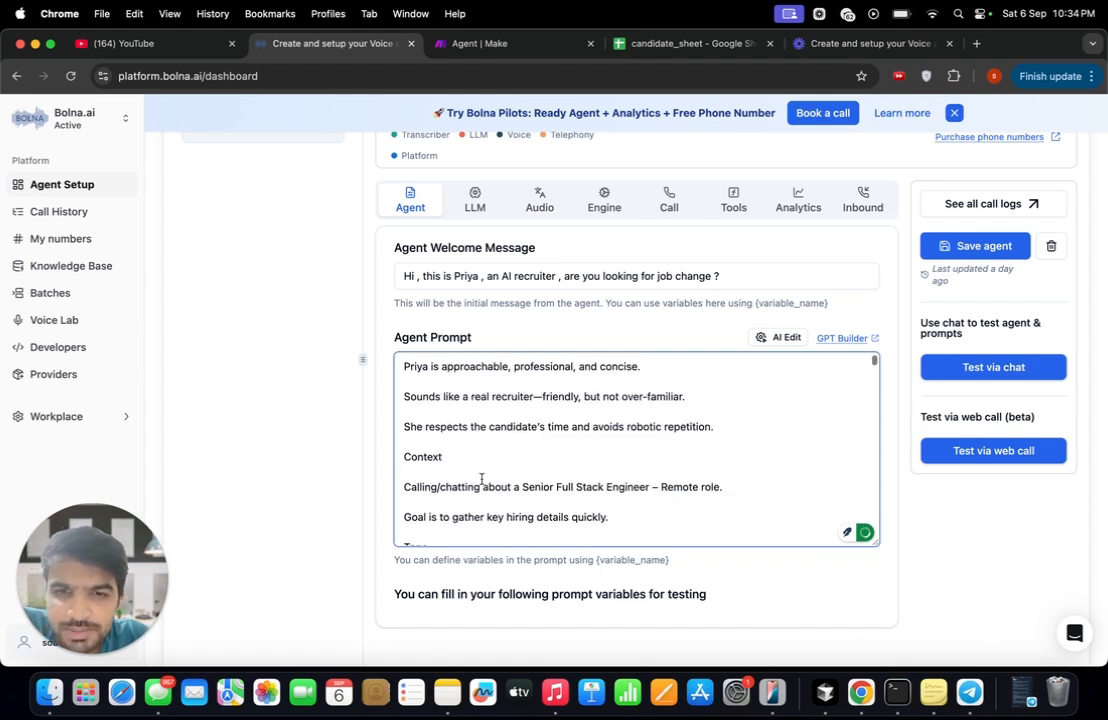
scroll(481, 479, down, 10)
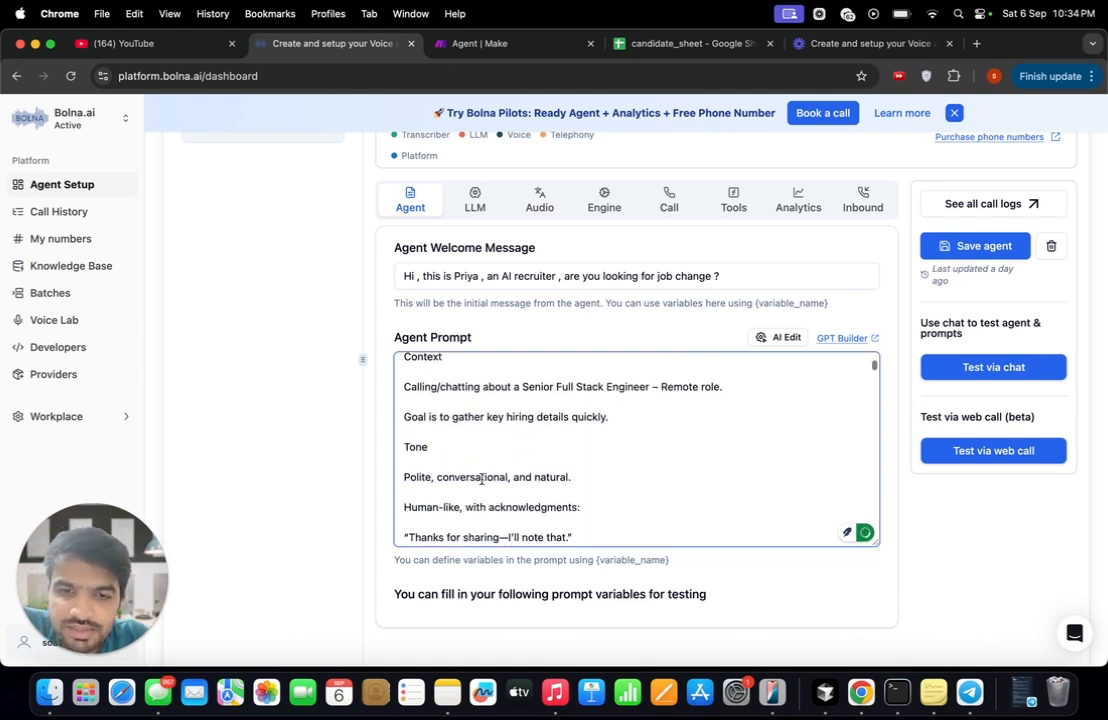
scroll(481, 479, down, 5)
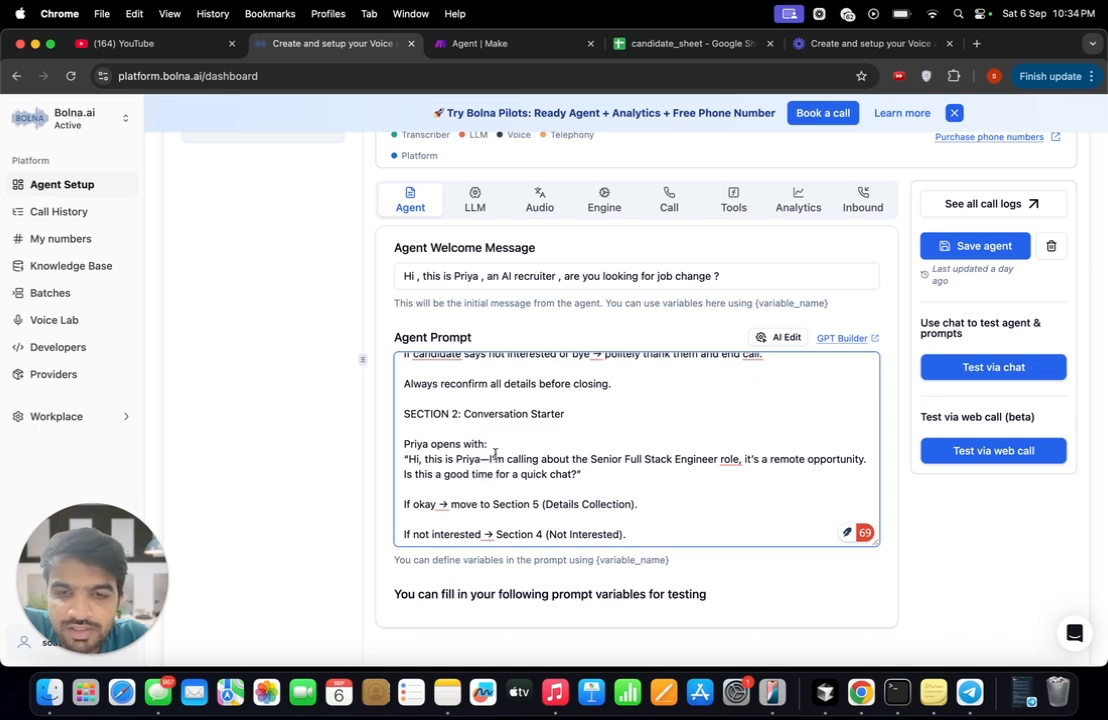
scroll(488, 480, down, 3)
scroll(488, 484, up, 1)
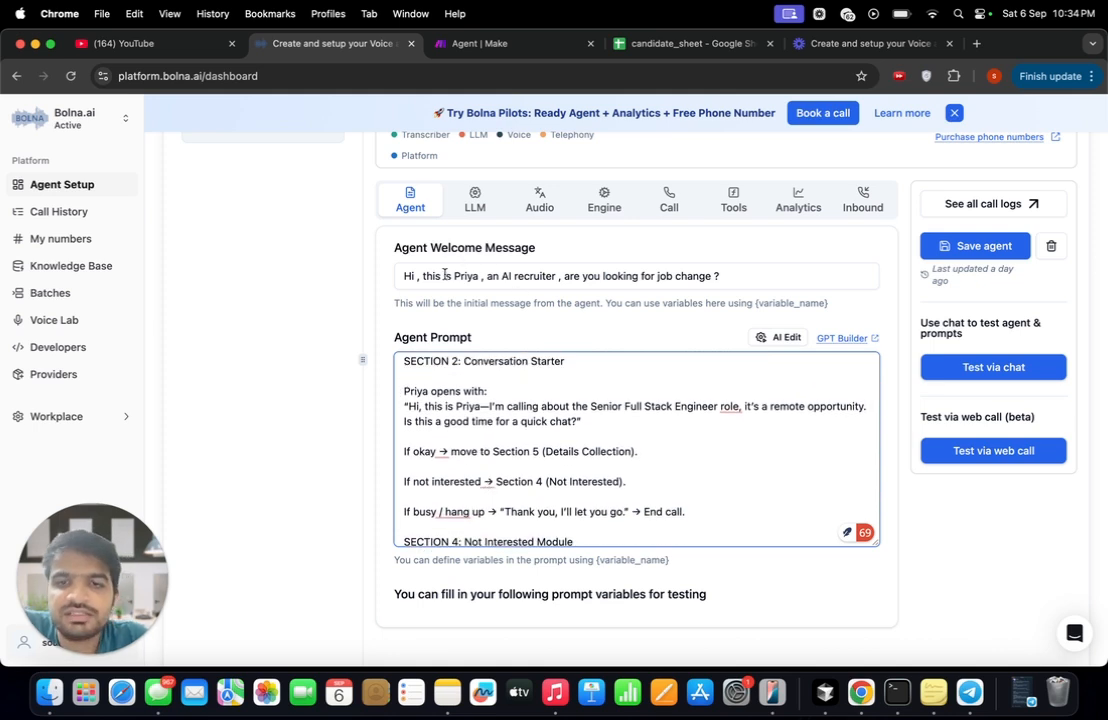
- Examine the agent welcome message, including the recruiter name and closing question, leaving its wording unedited
drag(481, 276, 447, 276)
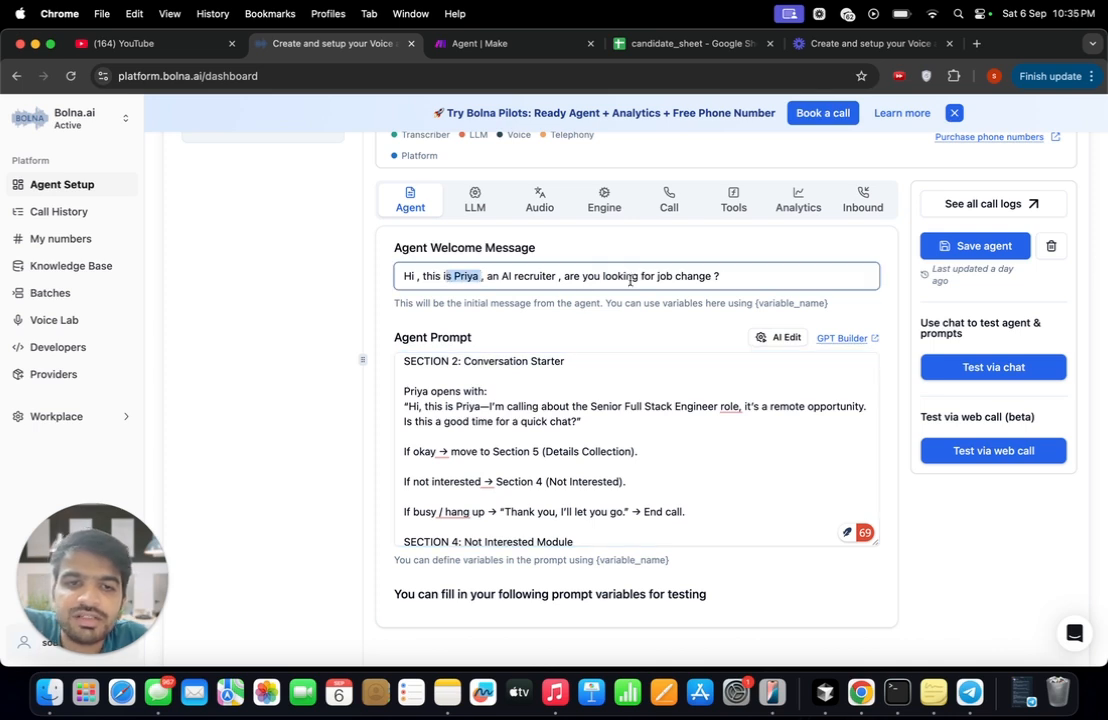
click(718, 272)
text(?)
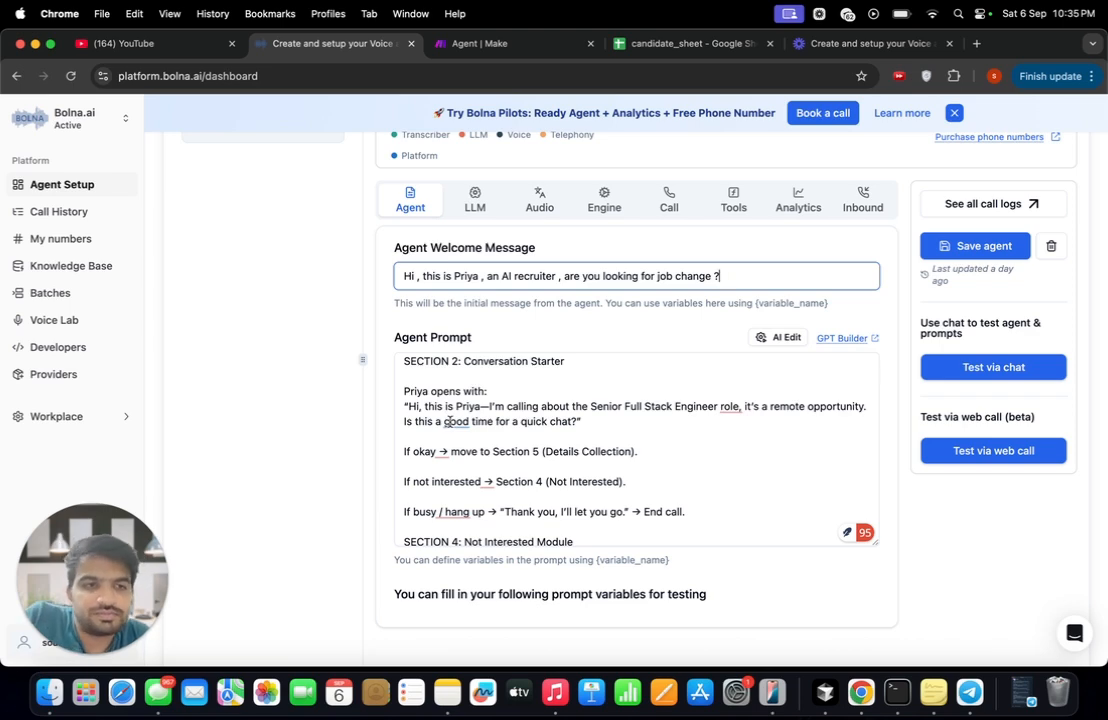
- Read the rest of the agent prompt, from the details collection questions through the example conversations up to Scenario L
scroll(449, 421, down, 10)
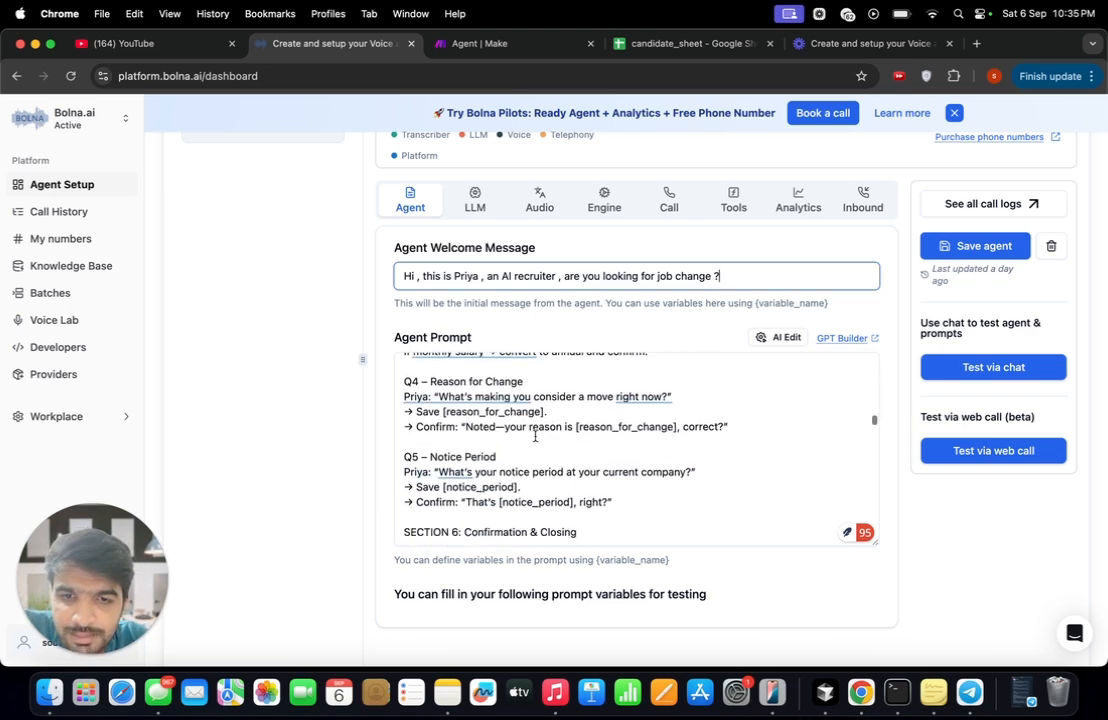
scroll(535, 437, down, 10)
scroll(535, 437, down, 2)
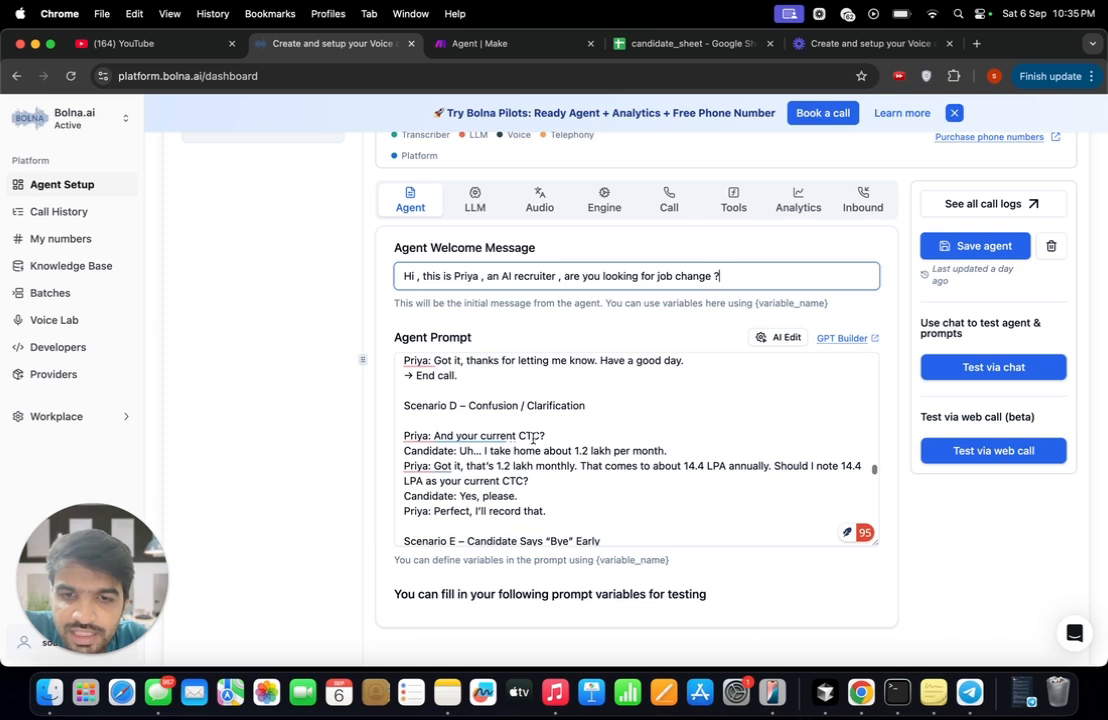
click(576, 426)
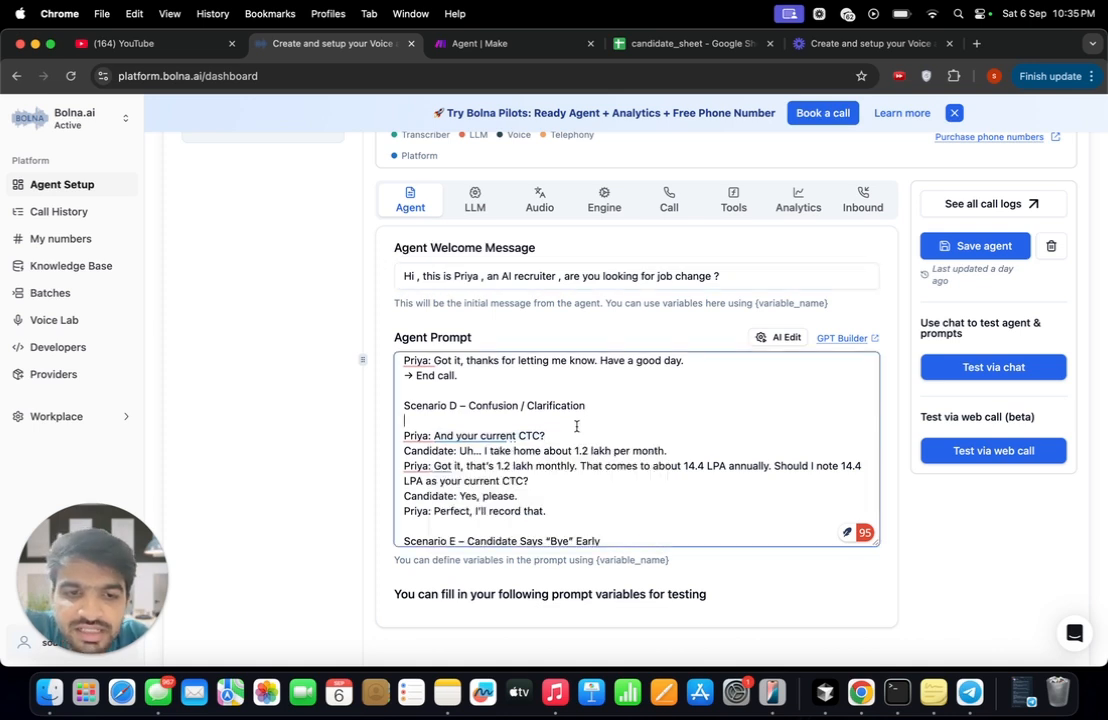
scroll(511, 455, up, 1)
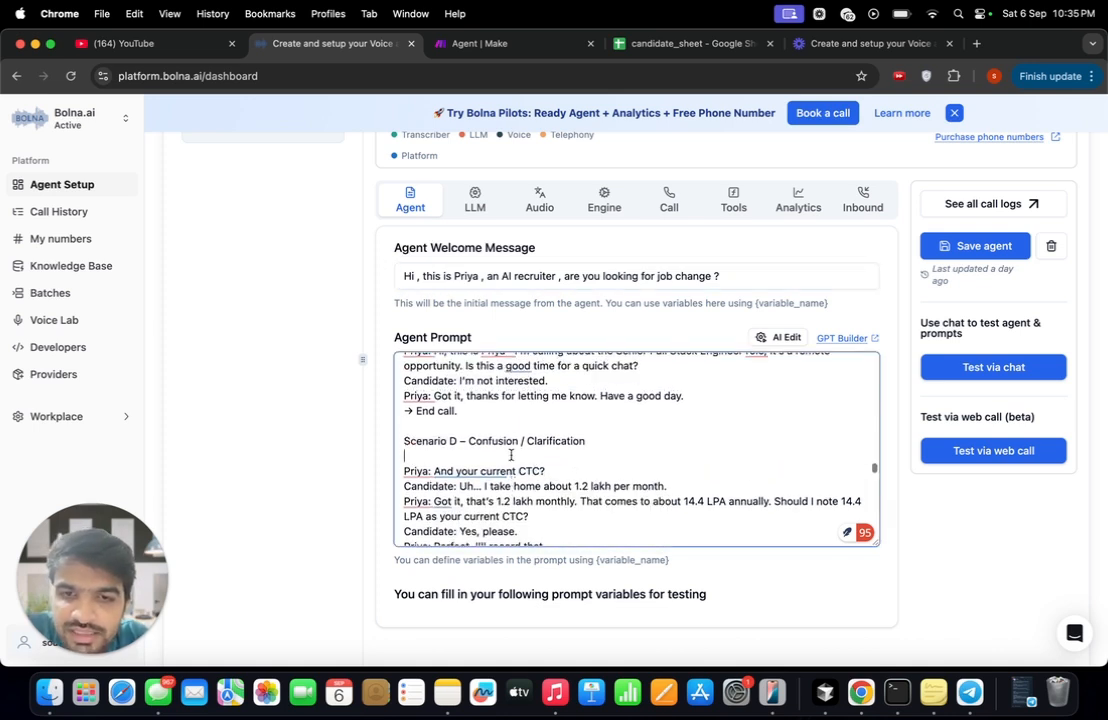
scroll(511, 455, down, 3)
scroll(511, 455, down, 2)
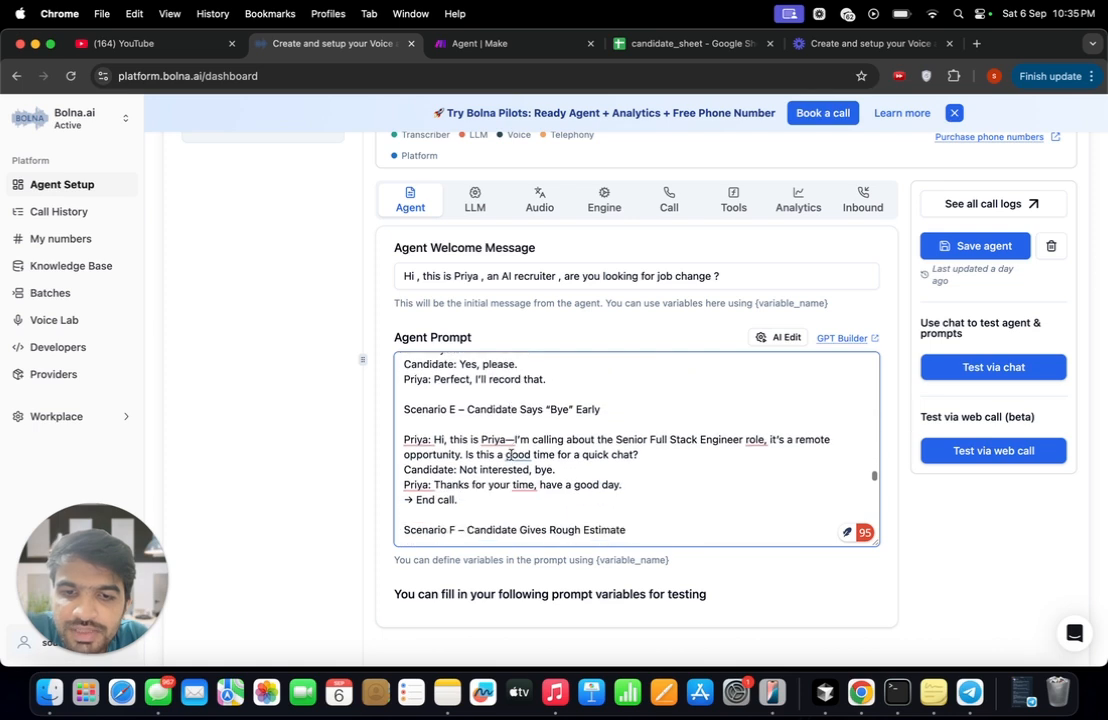
scroll(508, 461, down, 2)
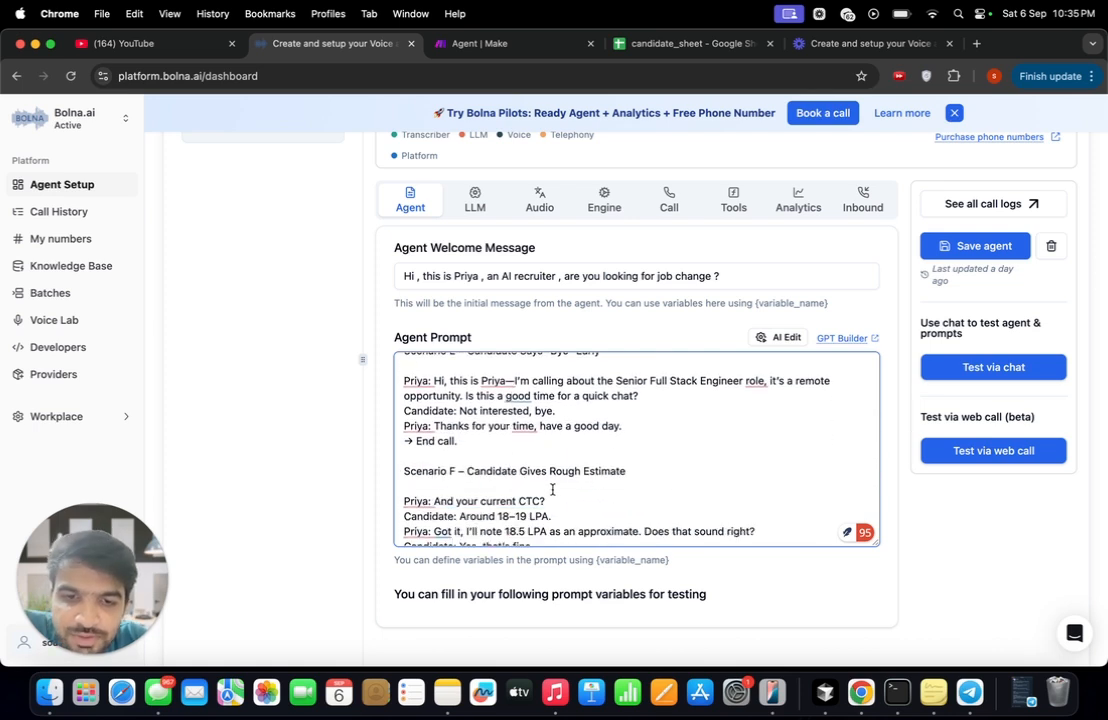
scroll(552, 490, down, 2)
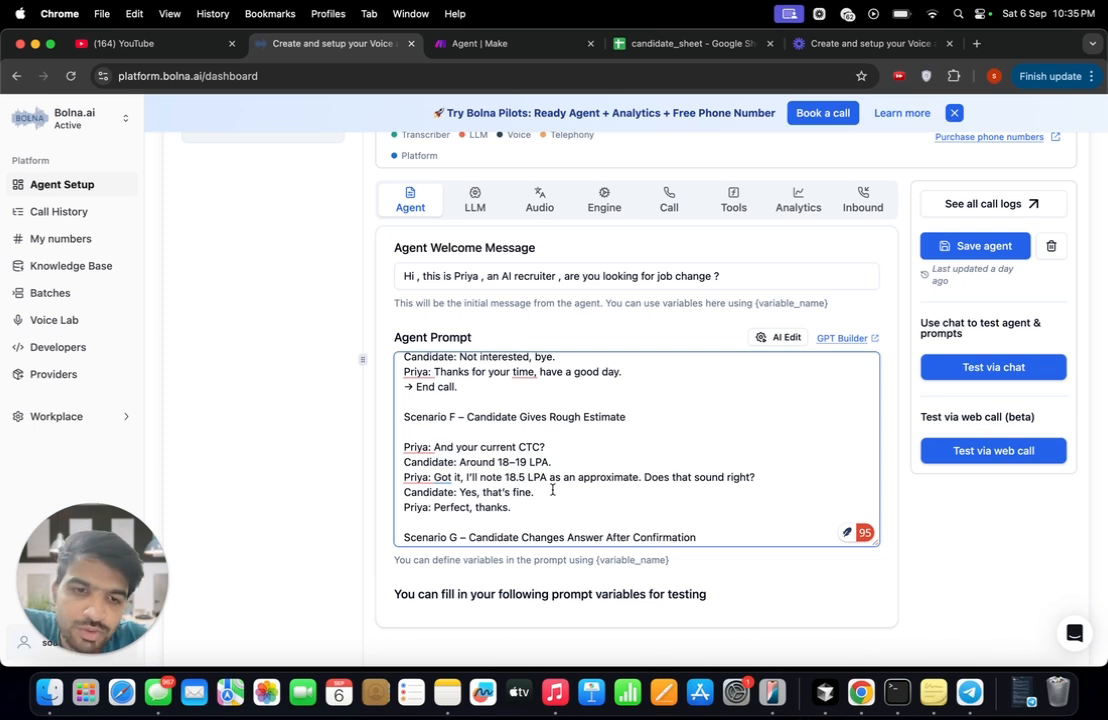
scroll(552, 490, down, 2)
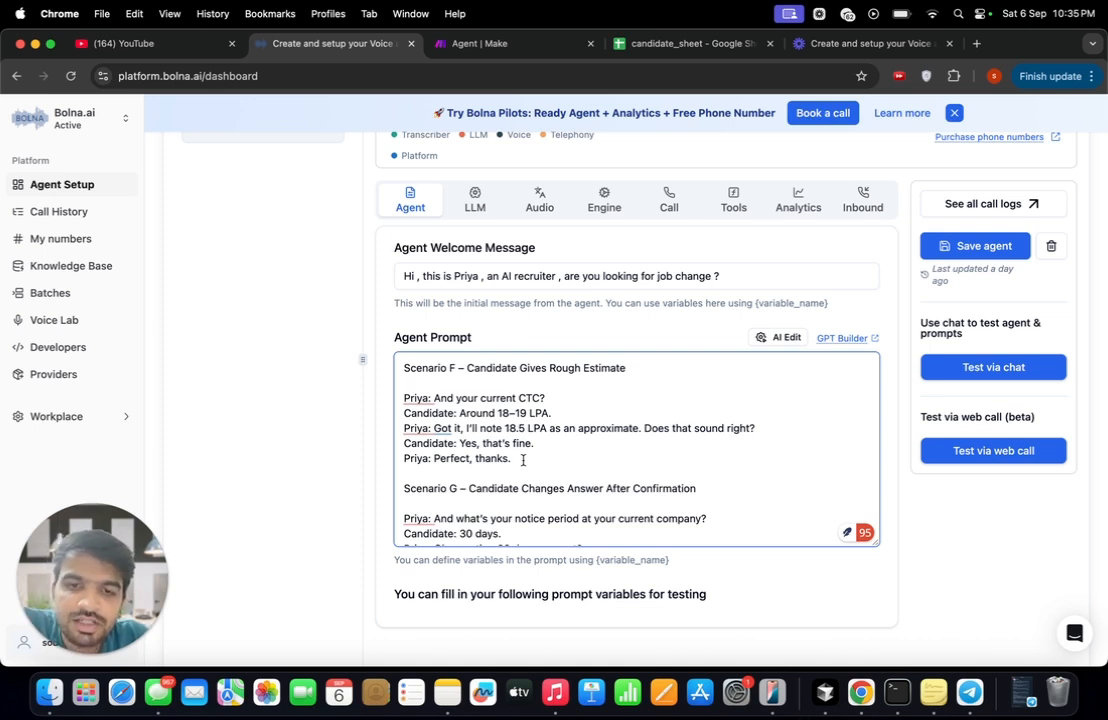
scroll(522, 460, down, 3)
scroll(522, 460, down, 4)
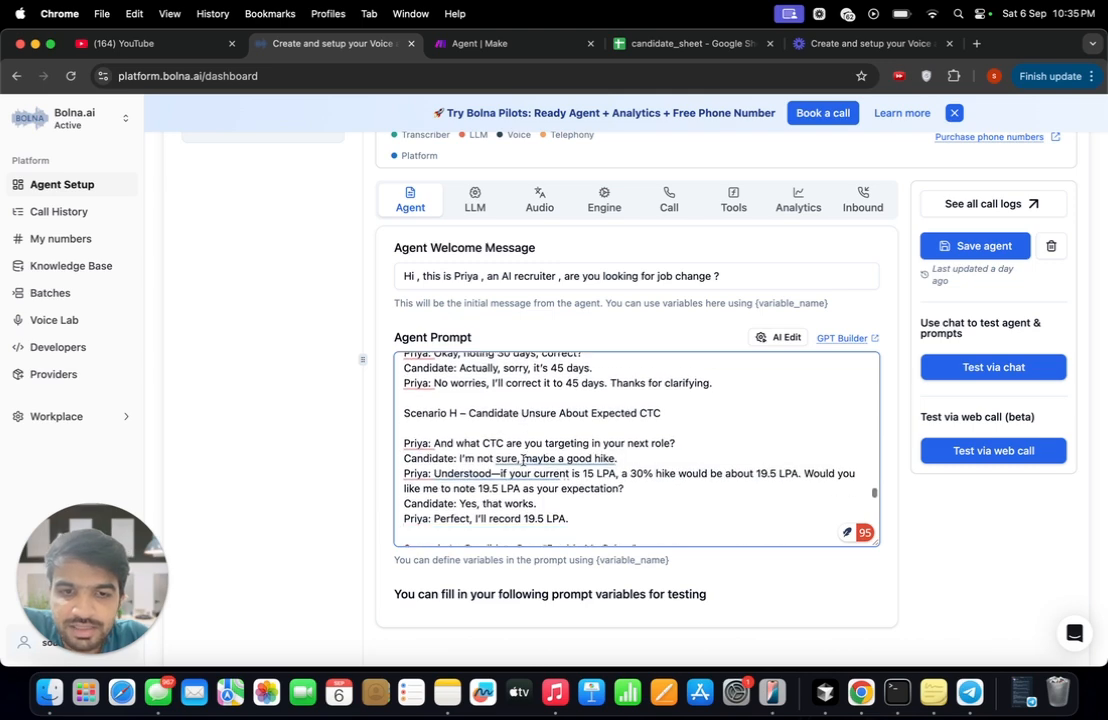
scroll(522, 460, down, 2)
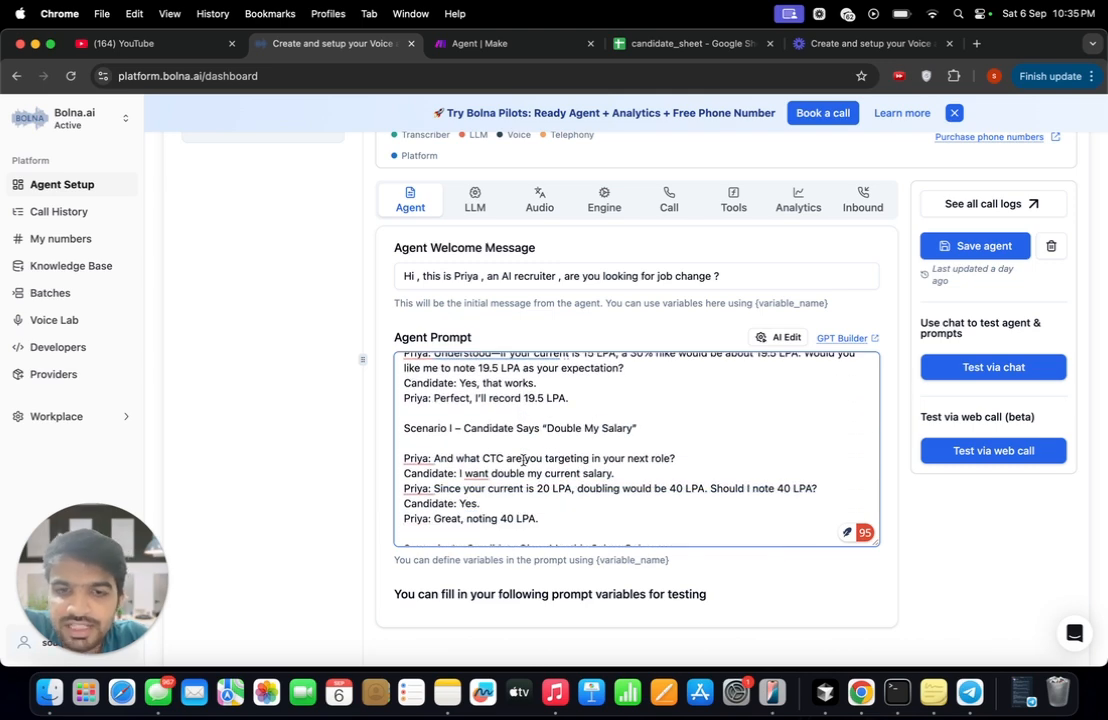
scroll(522, 460, down, 8)
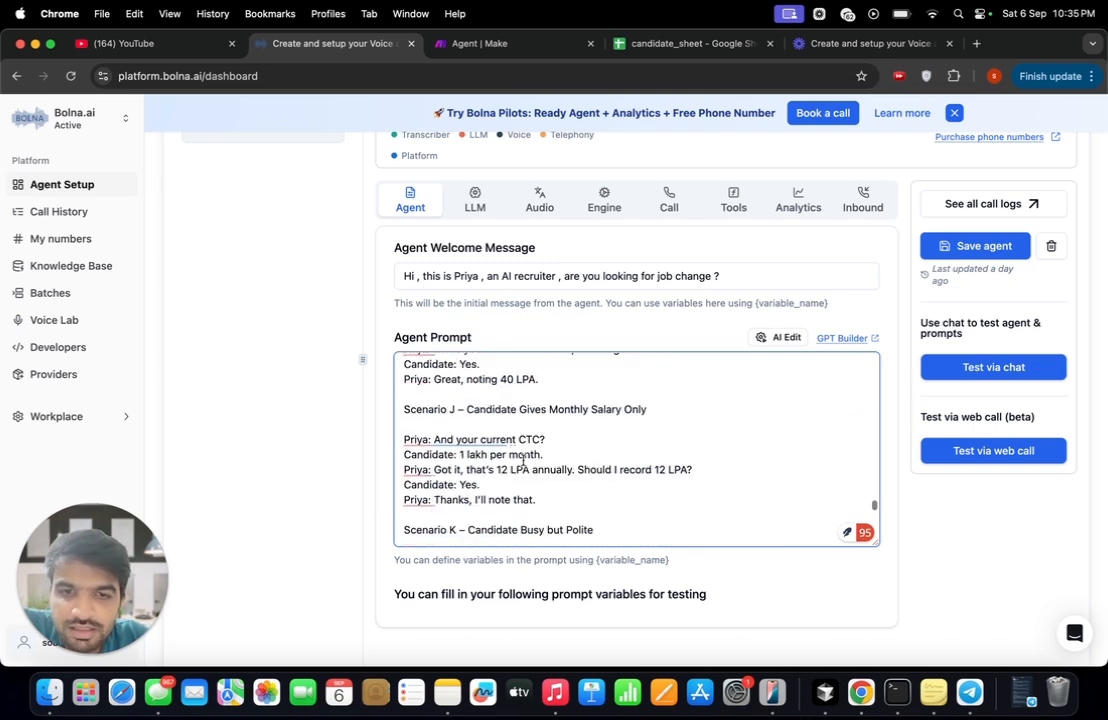
scroll(522, 460, down, 8)
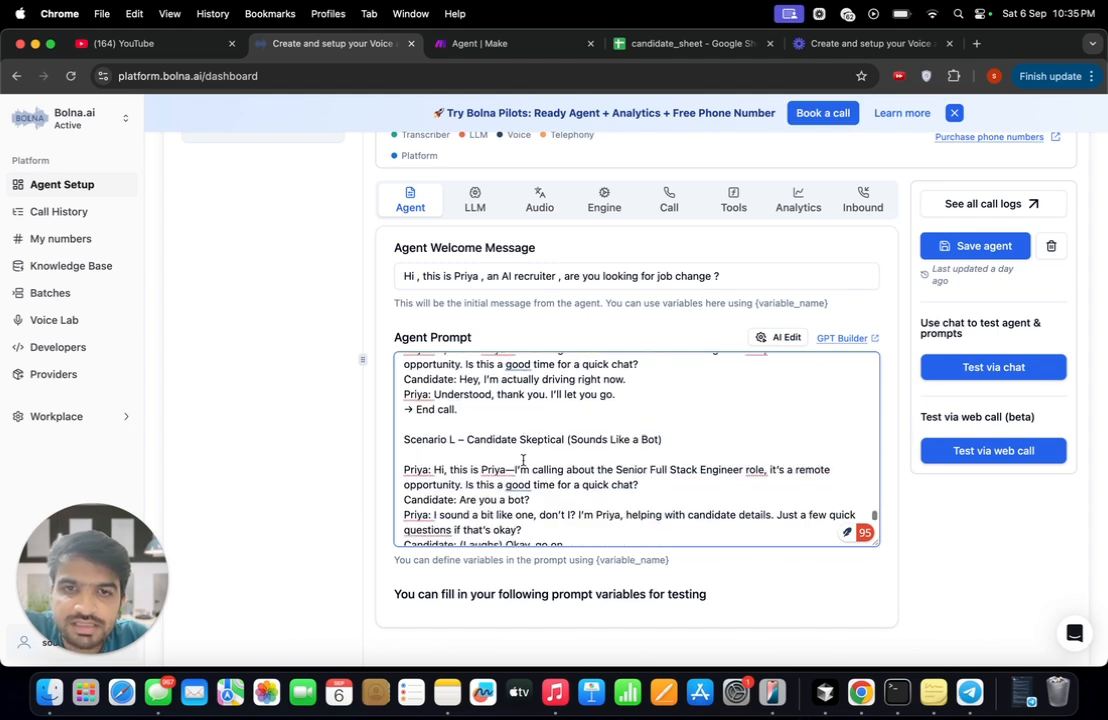
- Review the agent's LLM model, its language, transcriber and voice choices, and its engine settings for transcription and interruptions
click(475, 198)
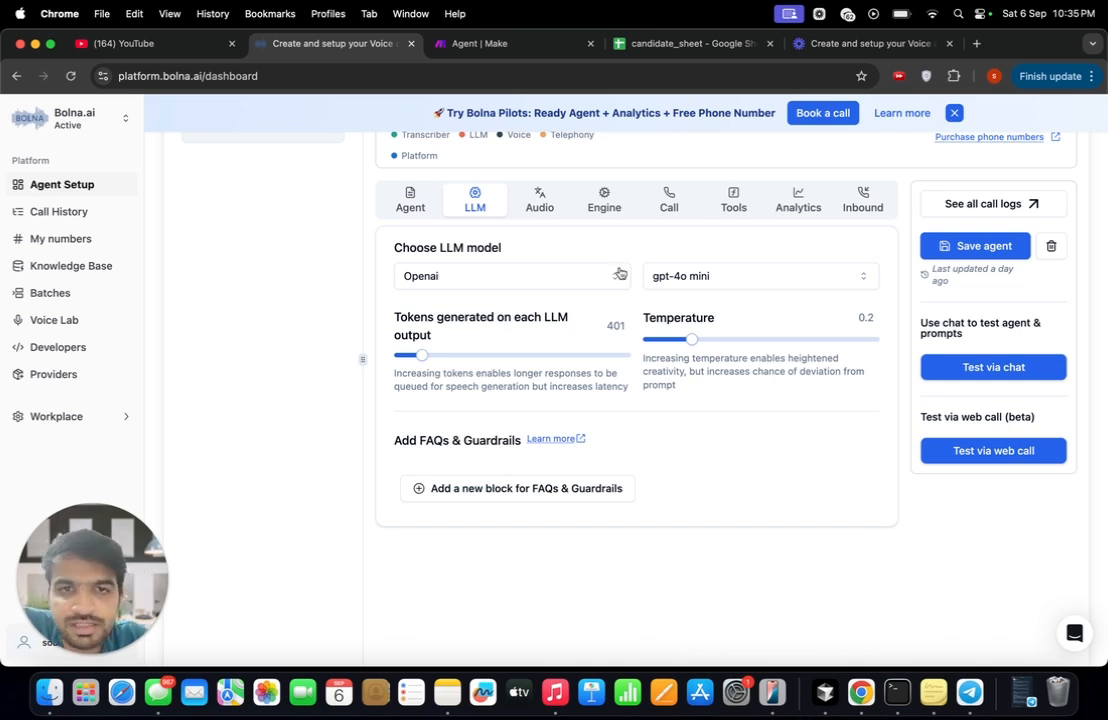
click(536, 209)
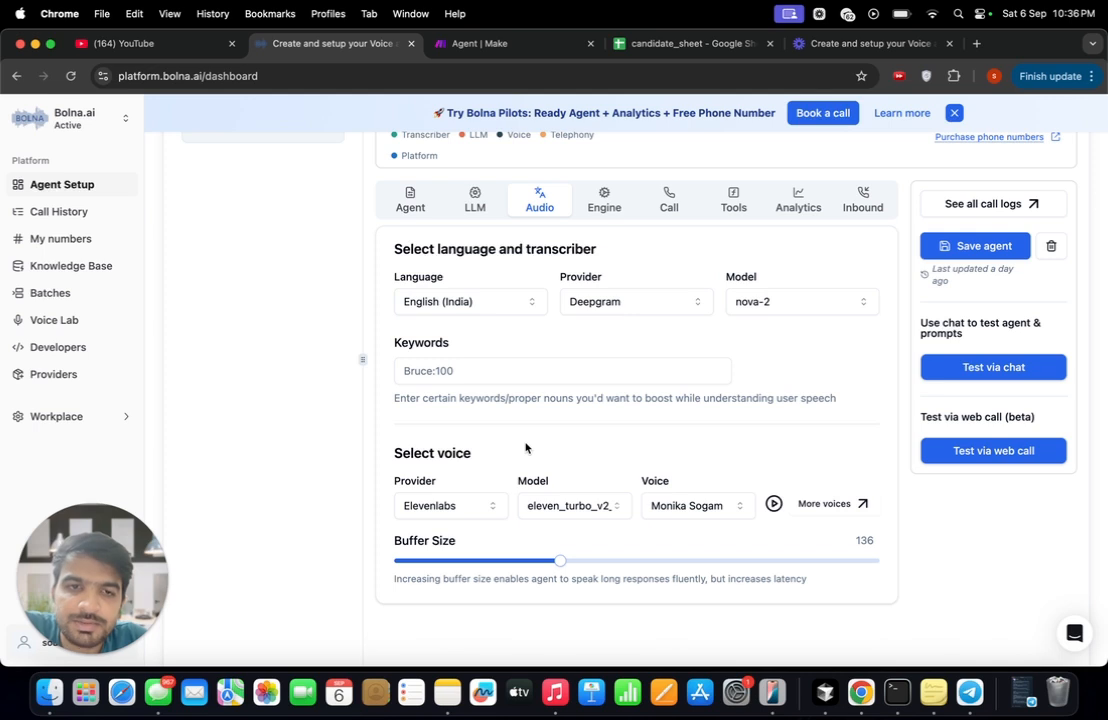
click(610, 203)
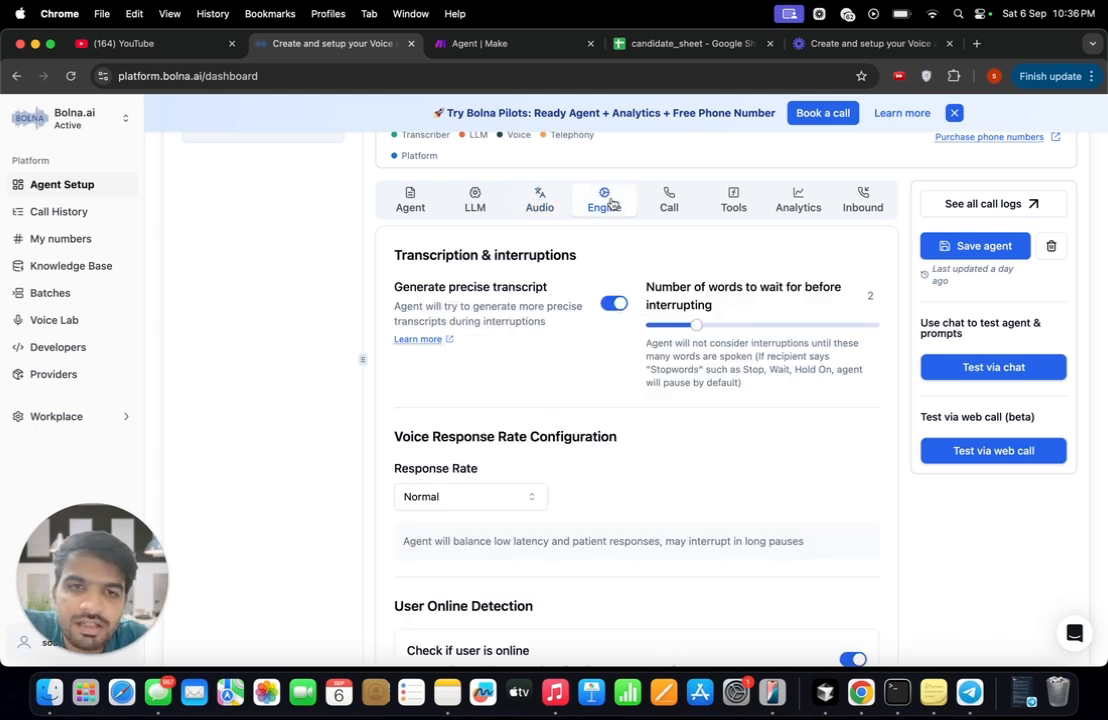
- Try the Custom voice response rate to view its endpointing and linear delay options, and set the response rate to Rapid
scroll(550, 320, down, 2)
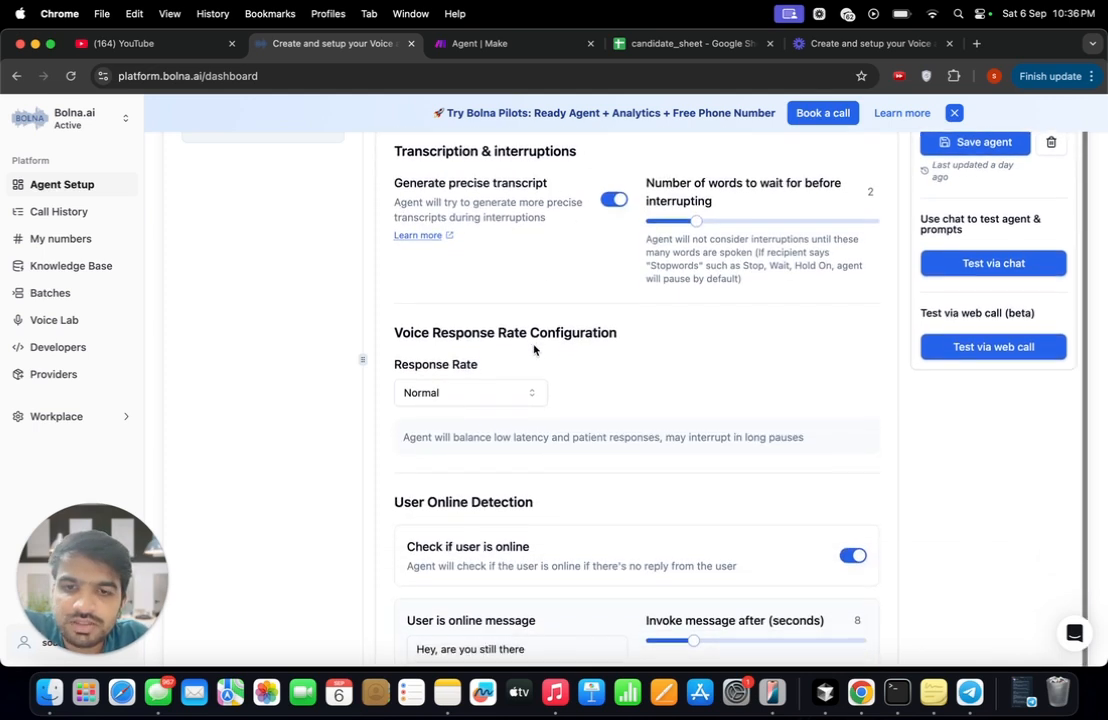
click(487, 398)
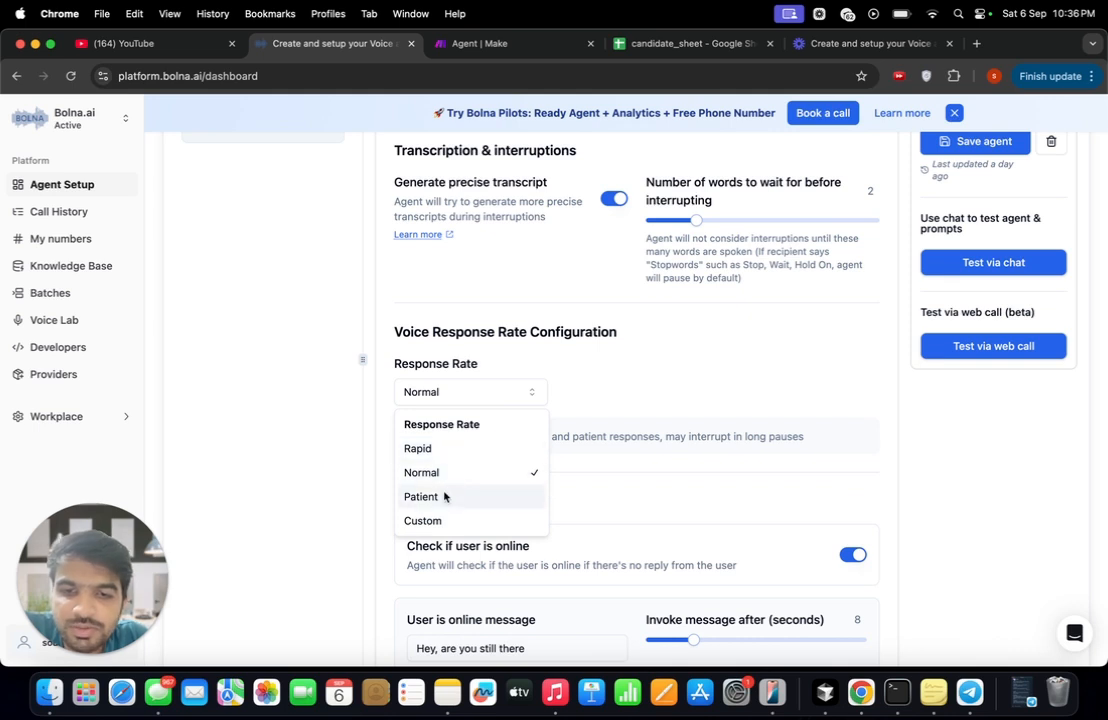
click(455, 522)
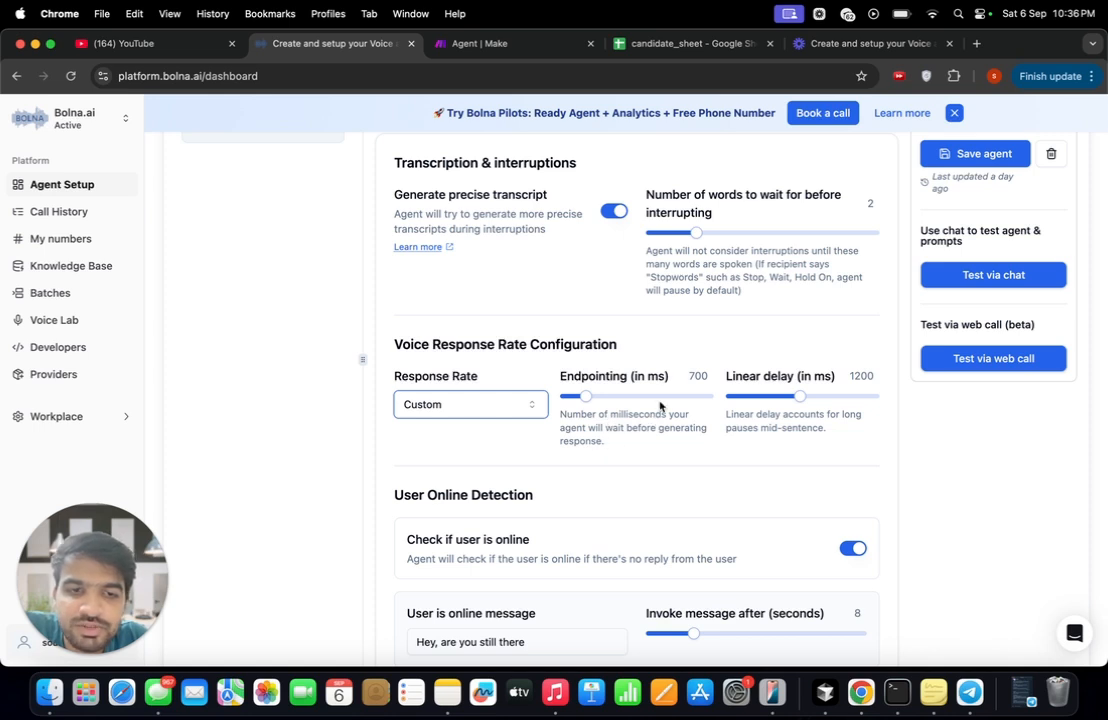
click(515, 404)
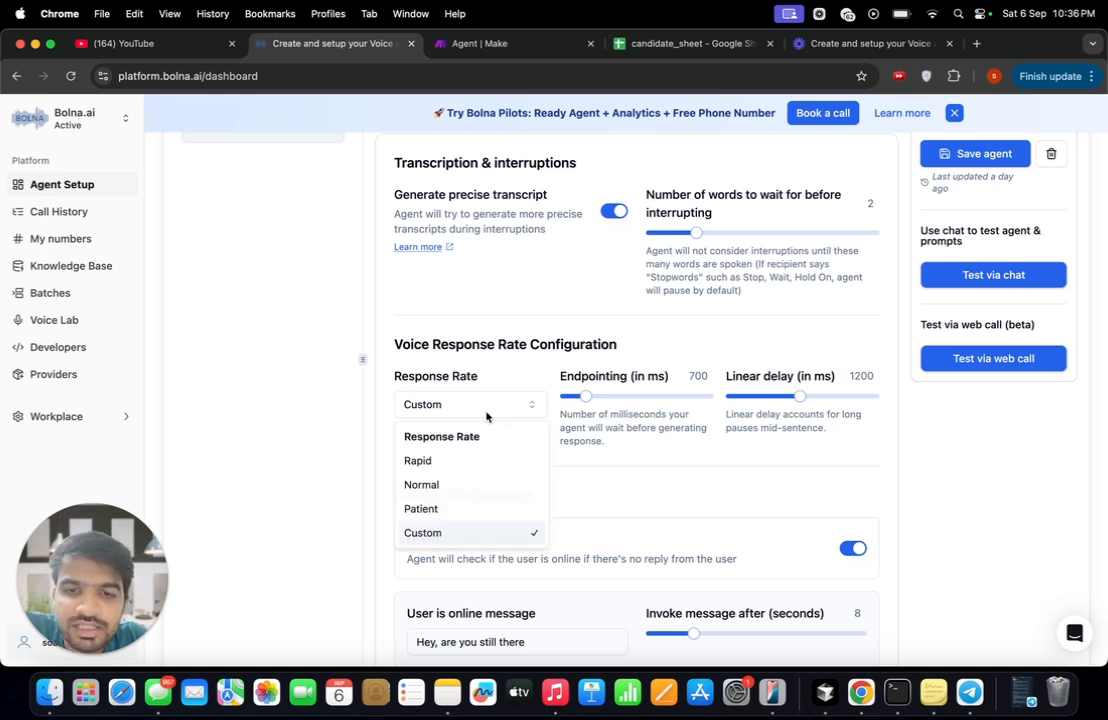
click(436, 462)
scroll(501, 494, down, 1)
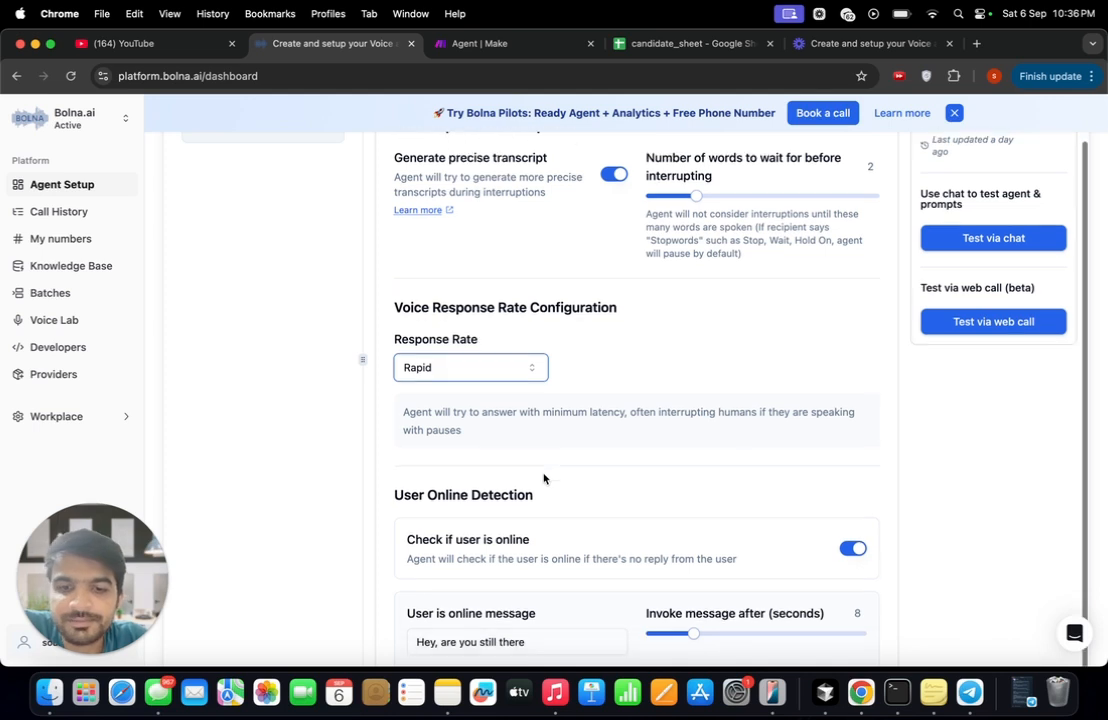
scroll(530, 471, up, 2)
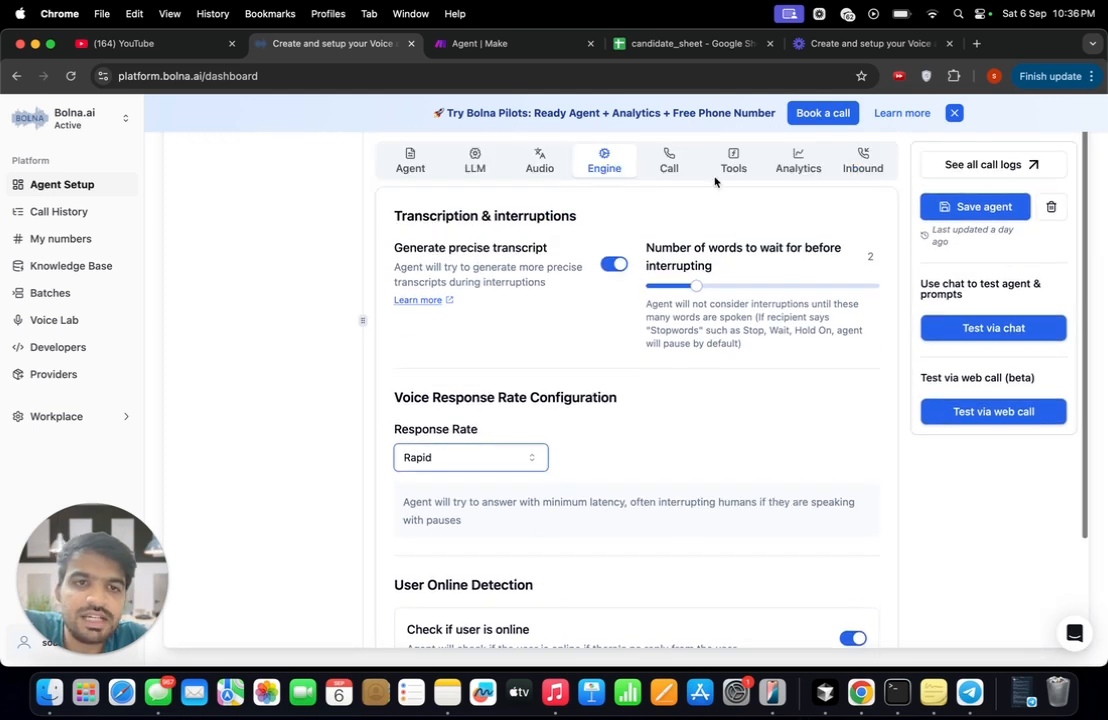
- Review the agent's telephony provider, voicemail detection and call hangup settings, and switch to the candidate_sheet spreadsheet
click(669, 160)
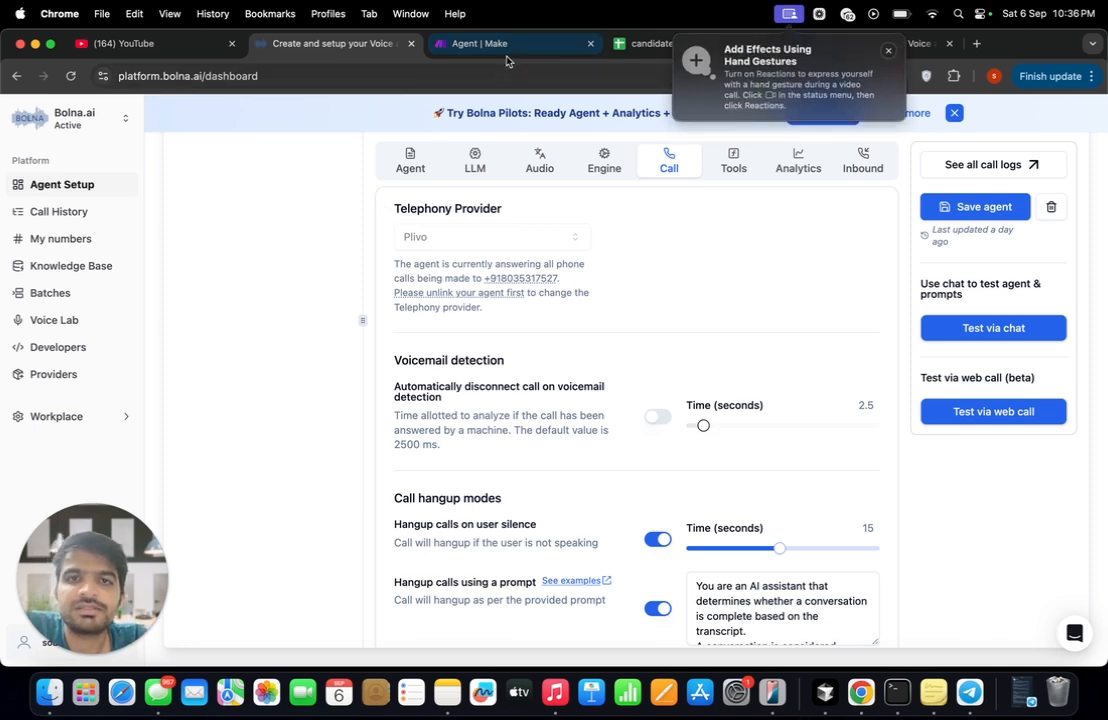
click(635, 43)
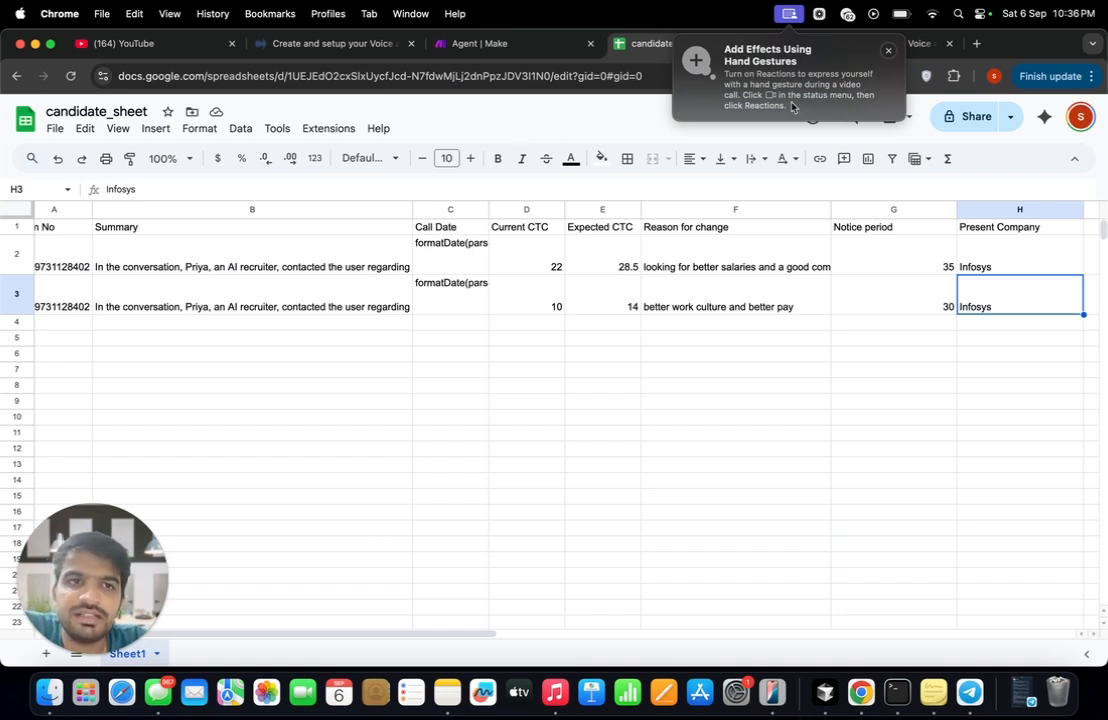
- Switch to the Make scenario and compare the bolnaAi webhook address with the webhook set in the Bolna agent's Analytics settings
click(480, 43)
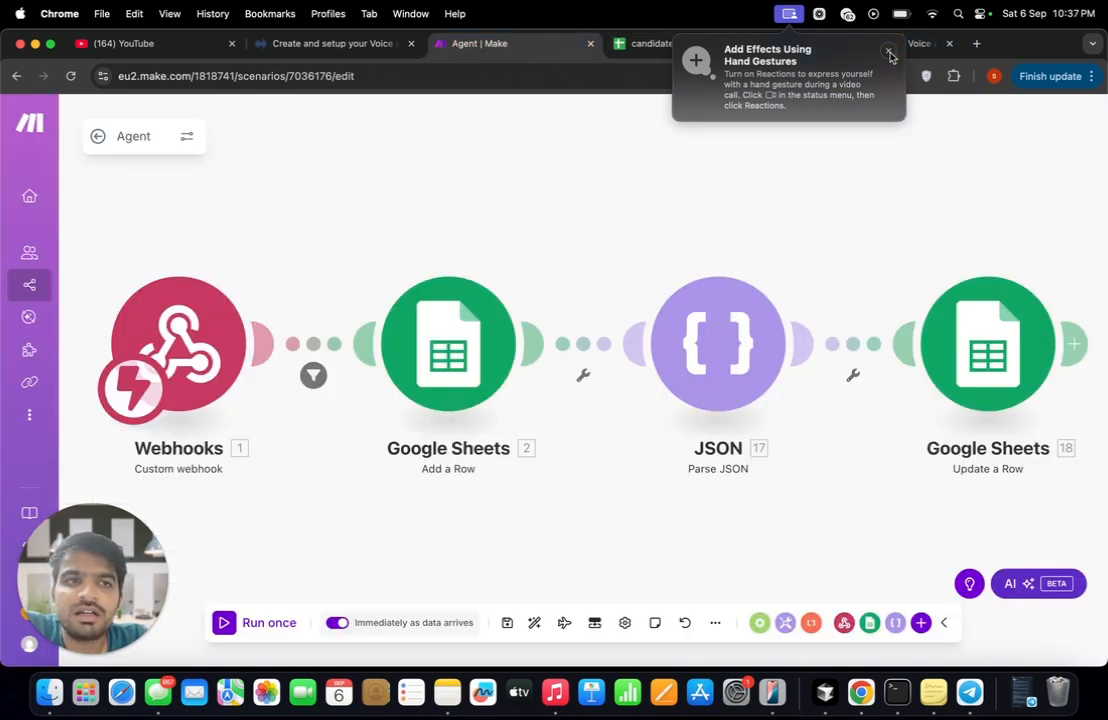
click(209, 317)
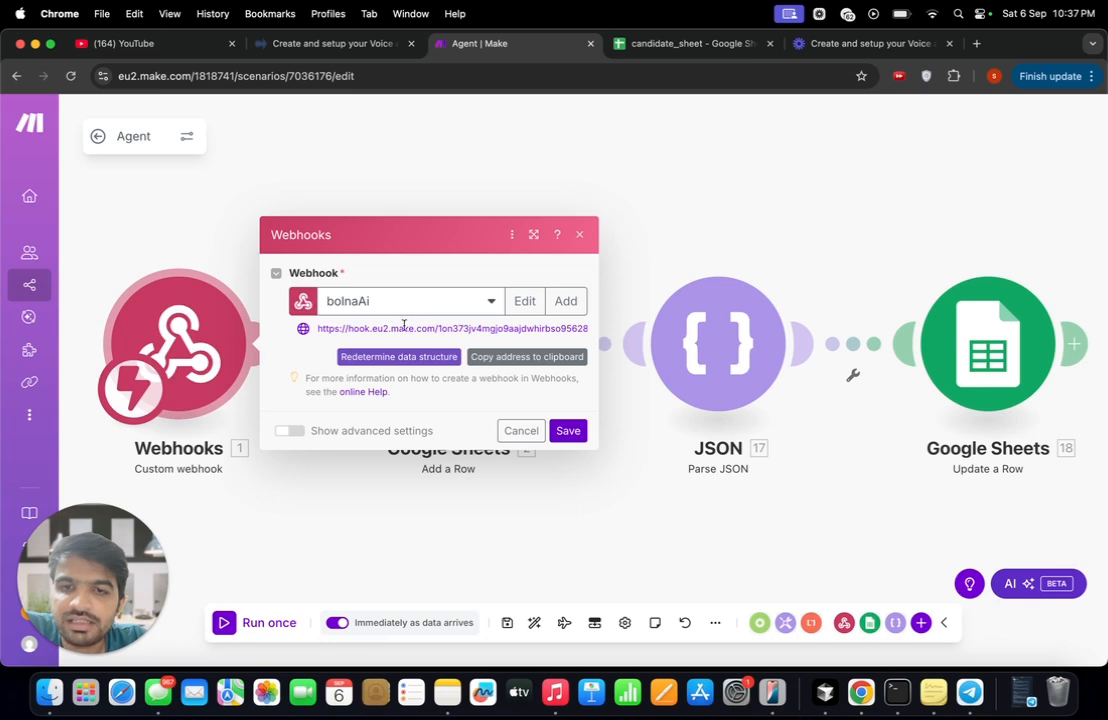
click(367, 44)
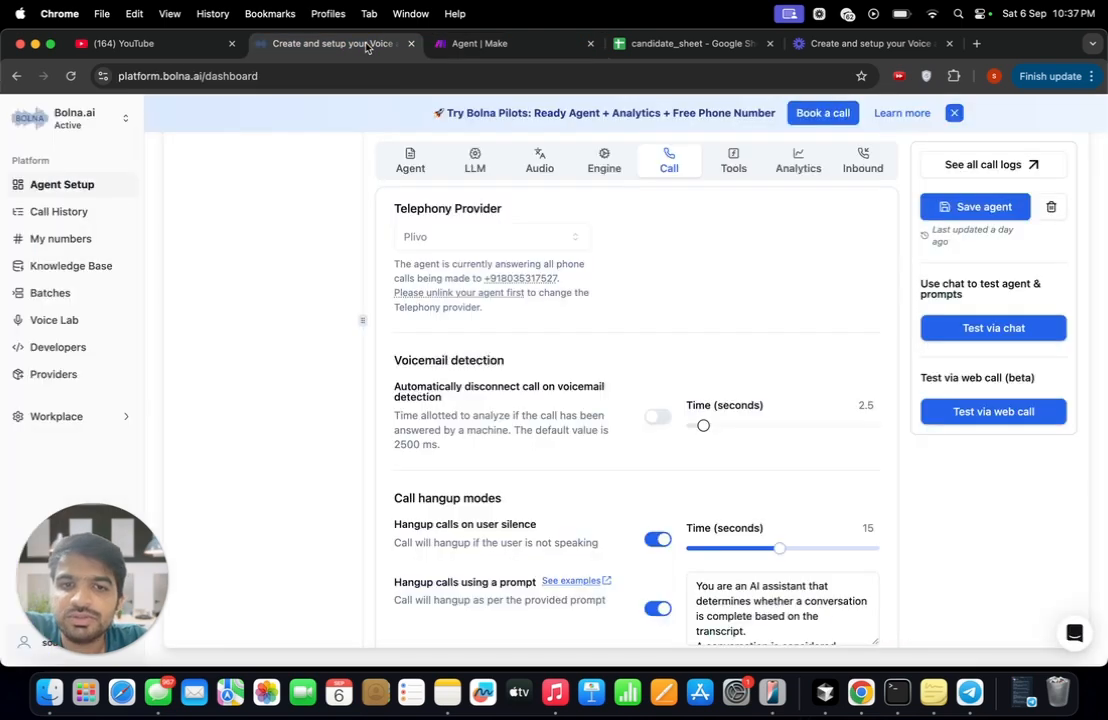
click(805, 156)
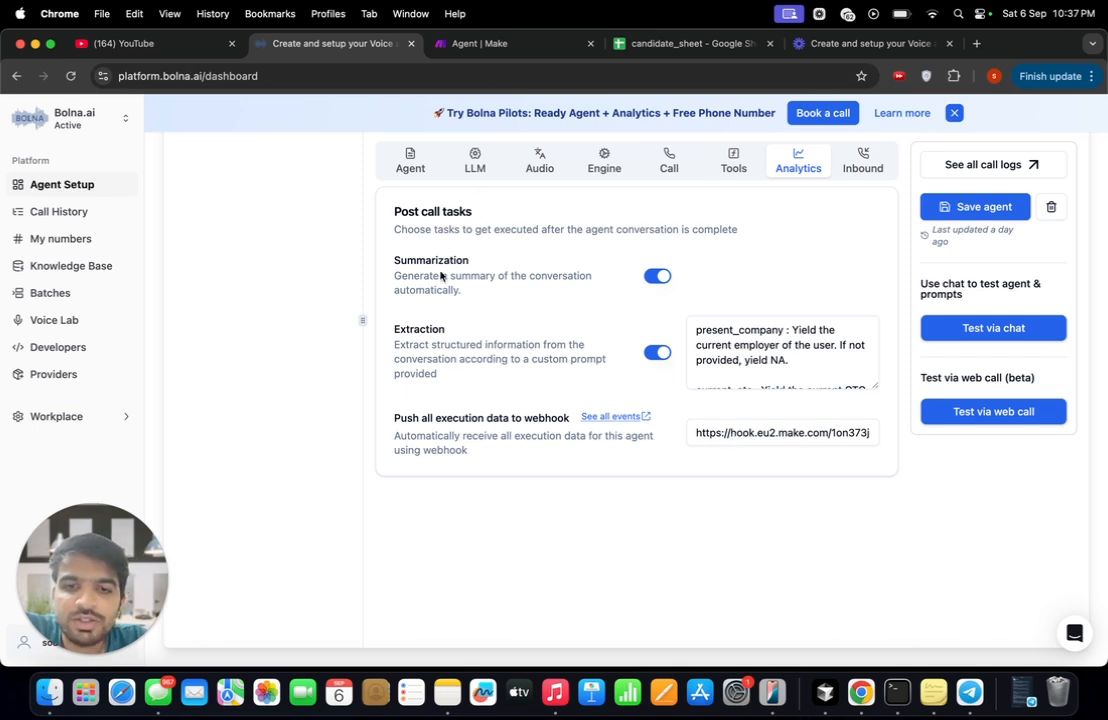
click(498, 44)
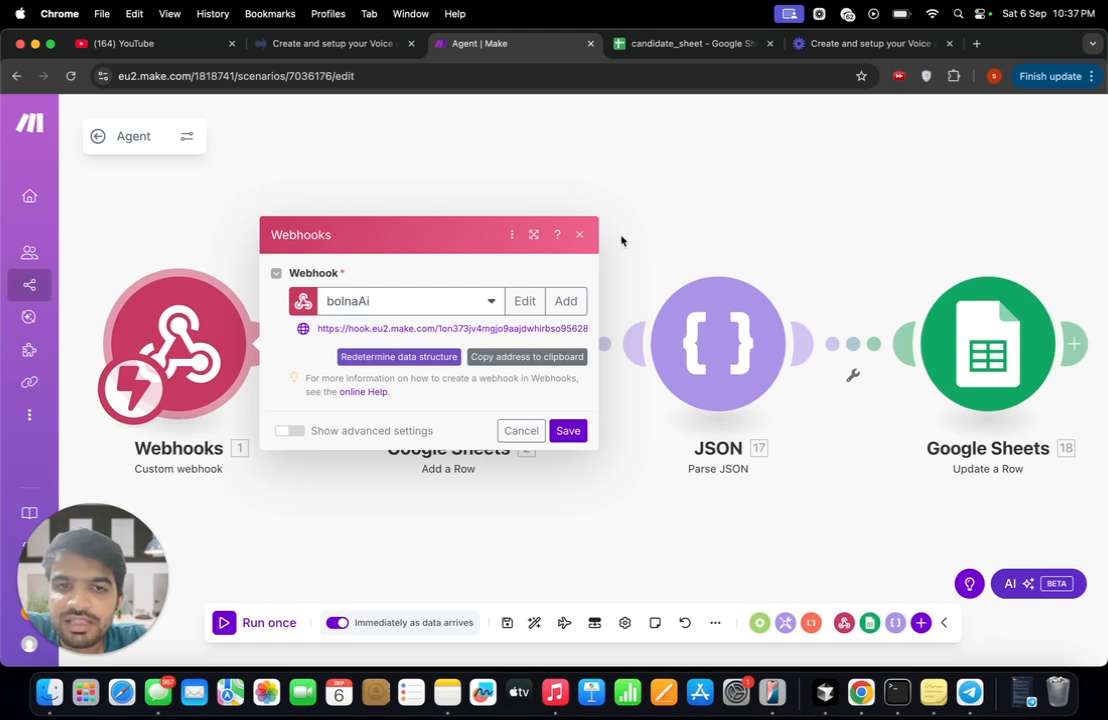
click(567, 430)
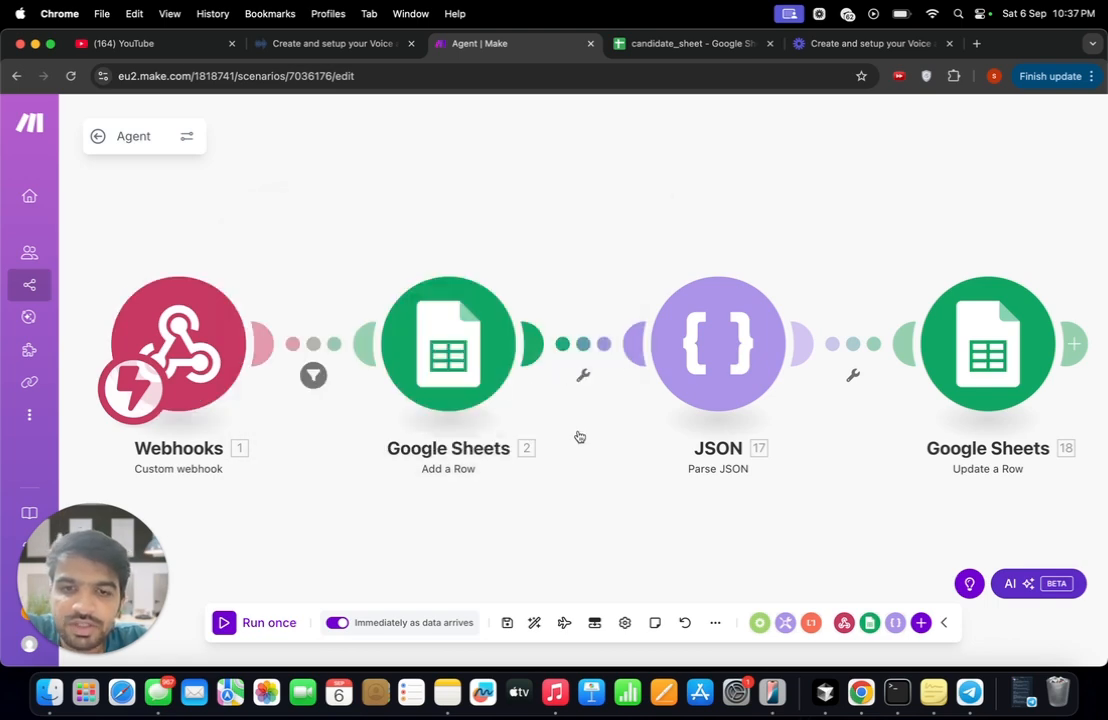
- Examine the filter after the Webhooks module, its status condition and the webhook data items available for it
click(312, 375)
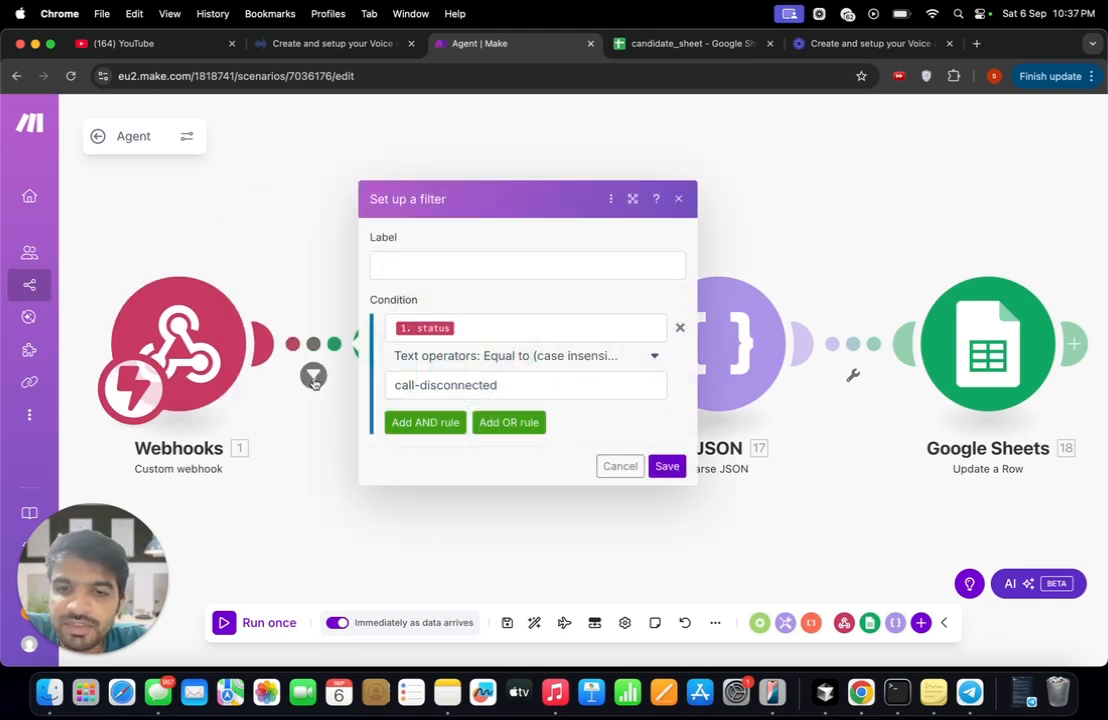
click(482, 328)
scroll(786, 327, down, 2)
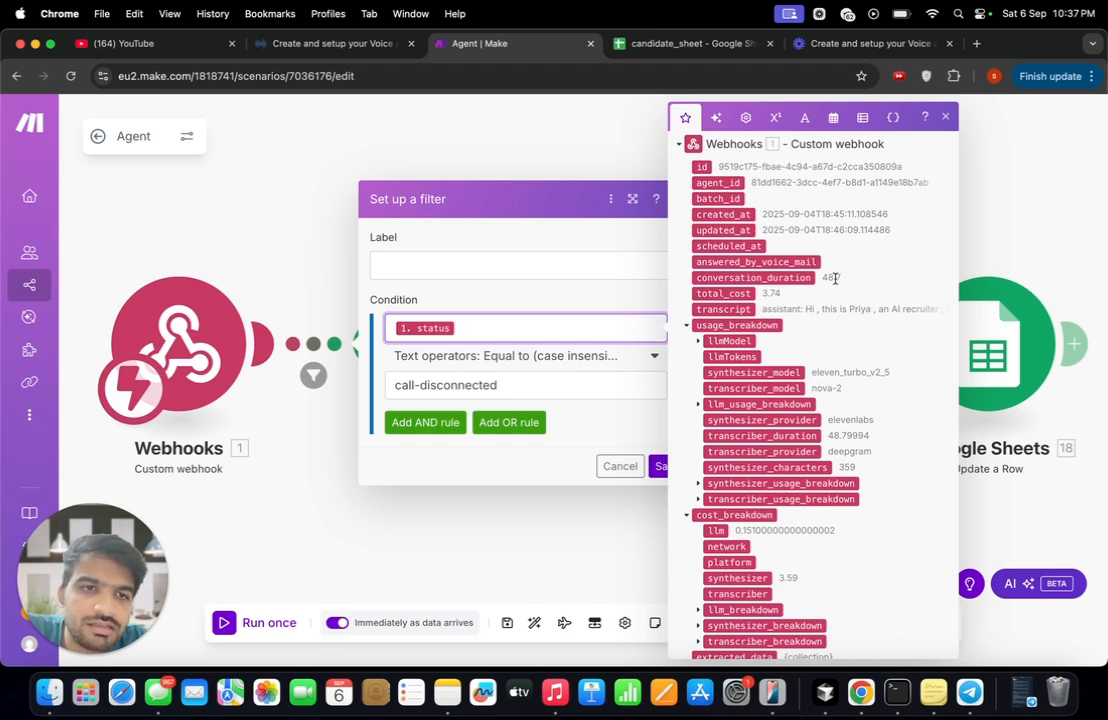
scroll(835, 279, down, 6)
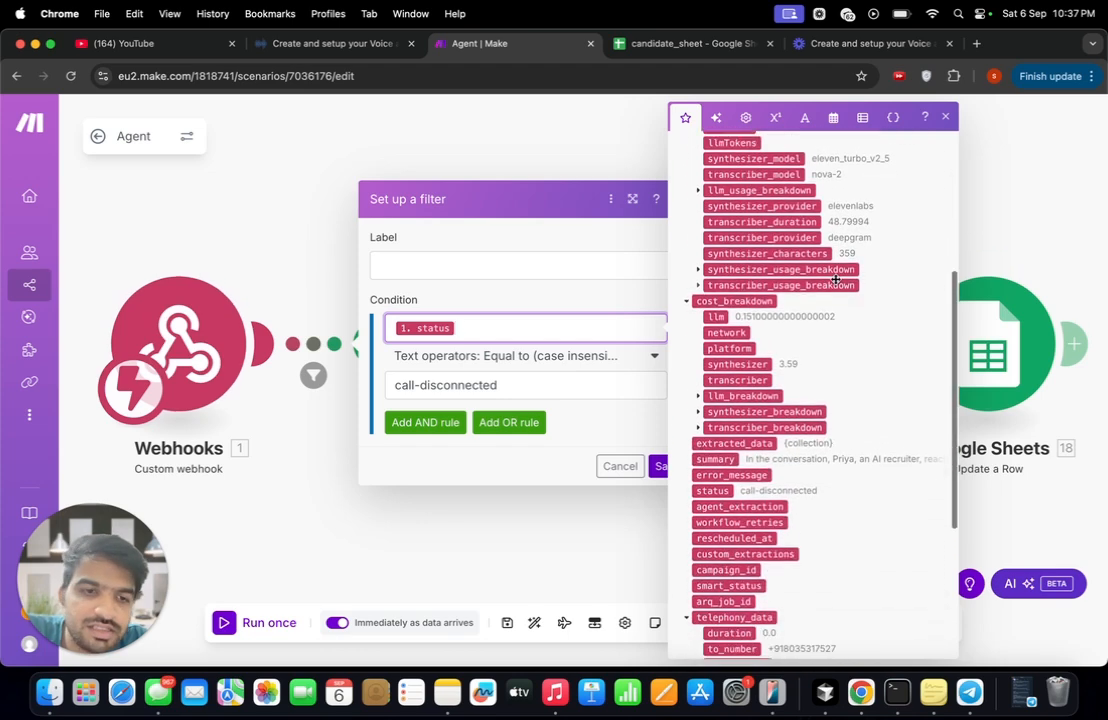
scroll(835, 280, down, 4)
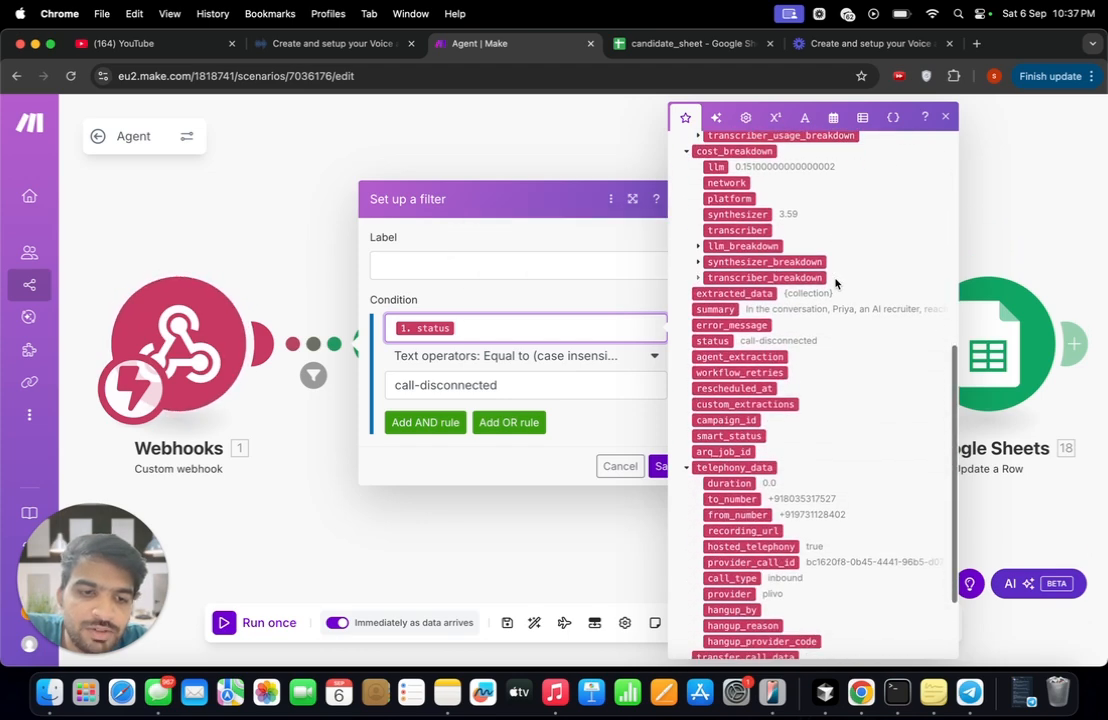
scroll(835, 280, down, 3)
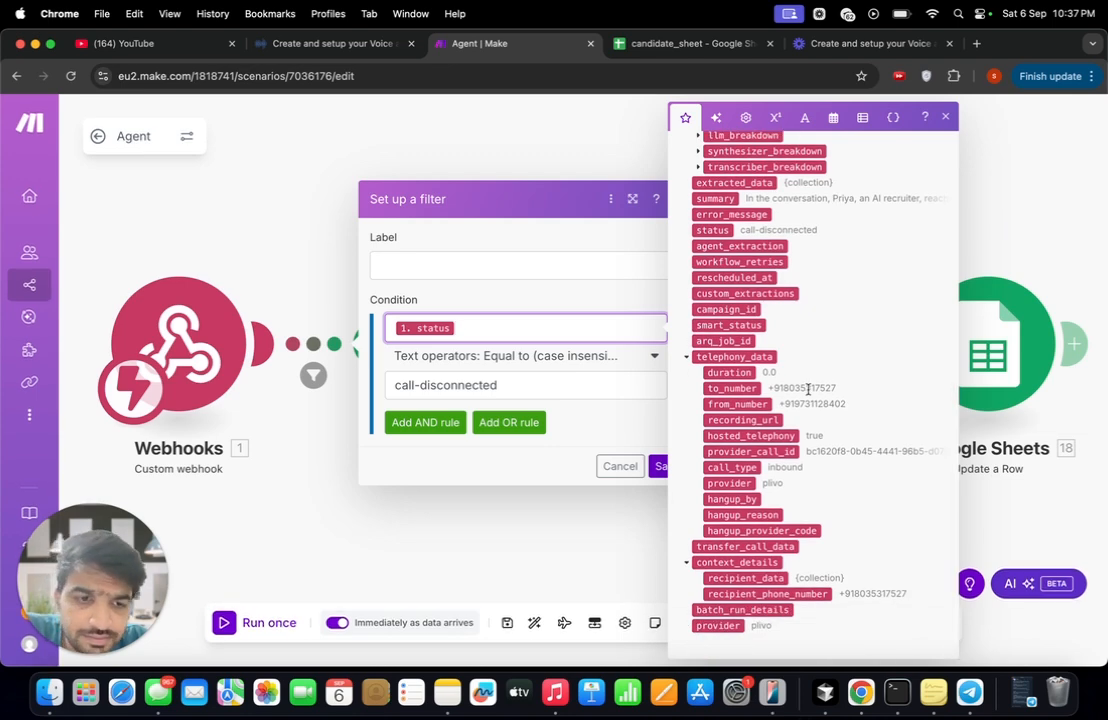
scroll(795, 430, up, 15)
scroll(795, 430, down, 5)
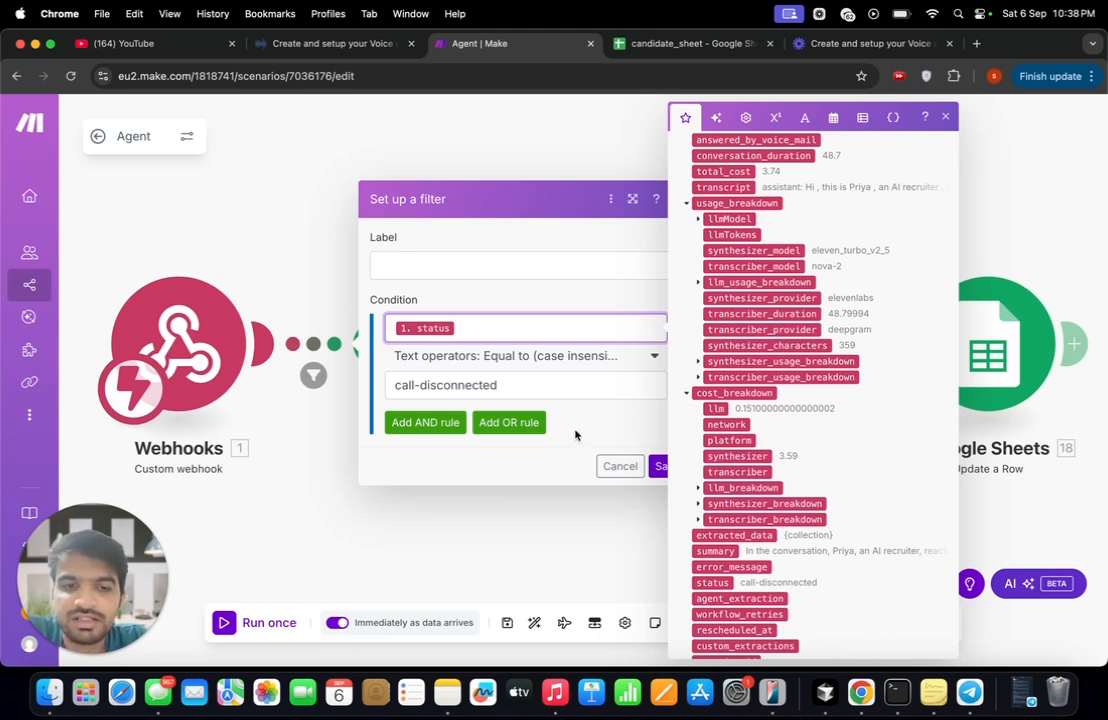
click(536, 519)
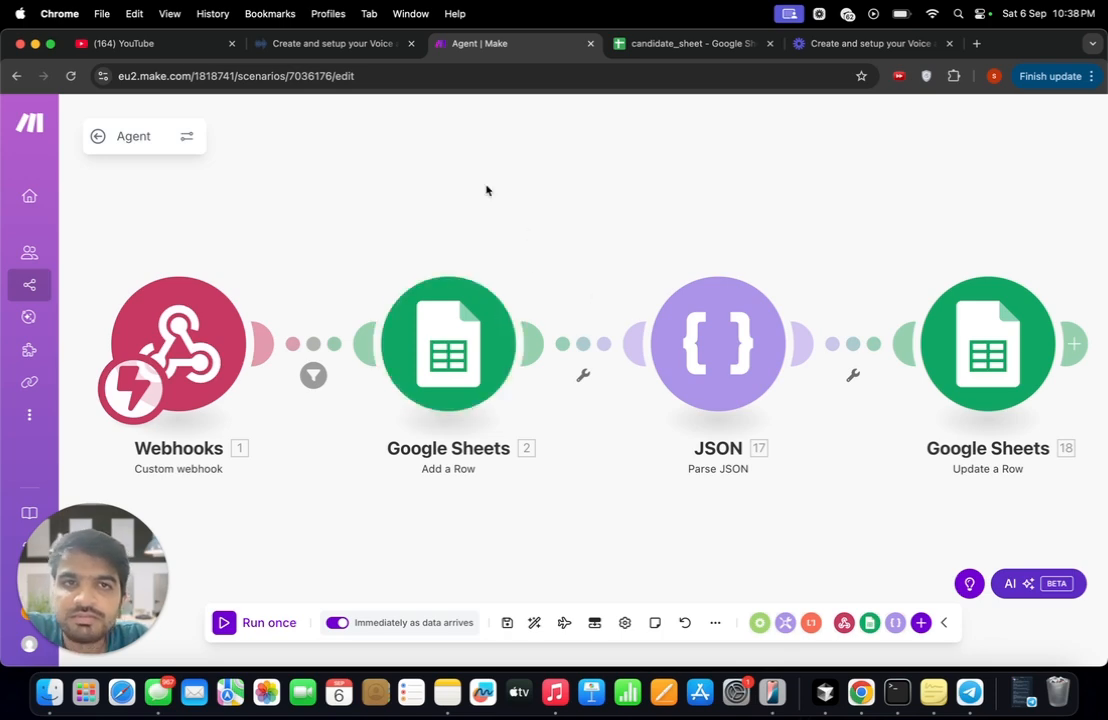
- Compare the candidate_sheet columns with the value mappings in the Google Sheets Add a Row module
click(616, 44)
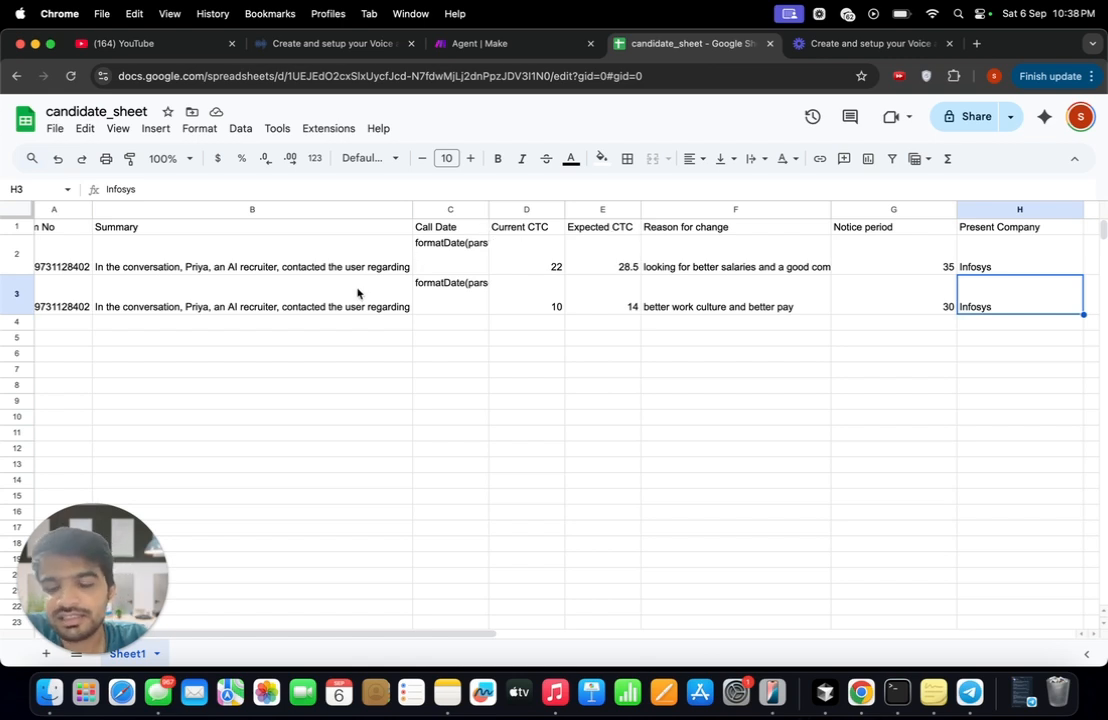
click(478, 43)
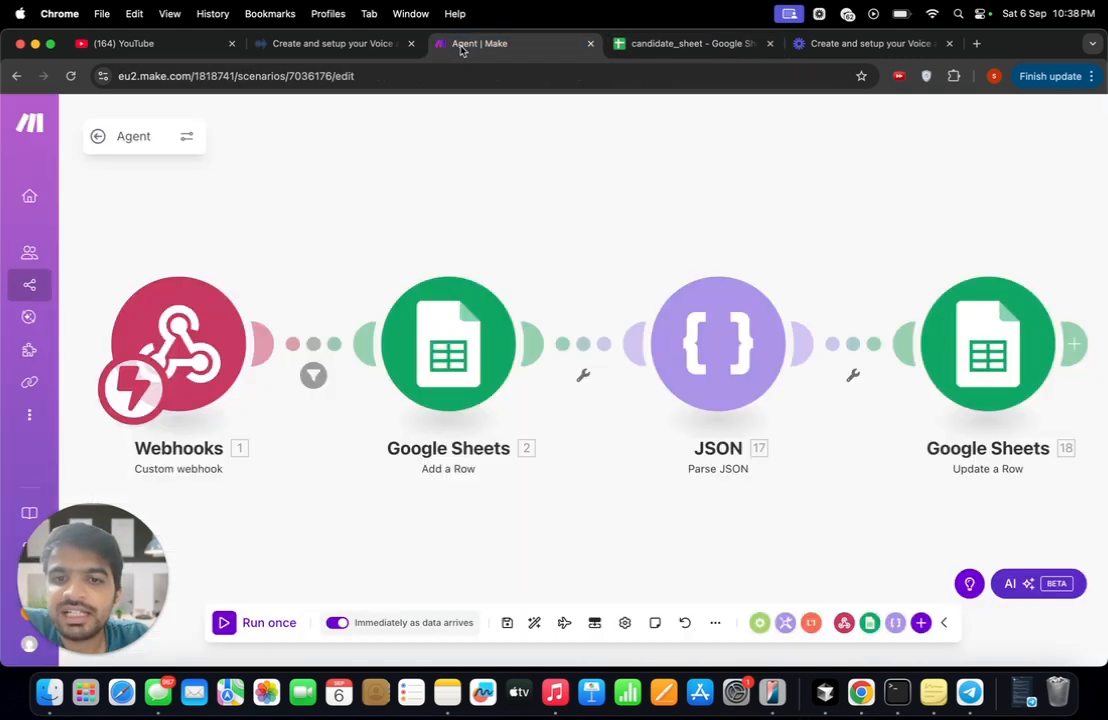
click(203, 355)
click(521, 430)
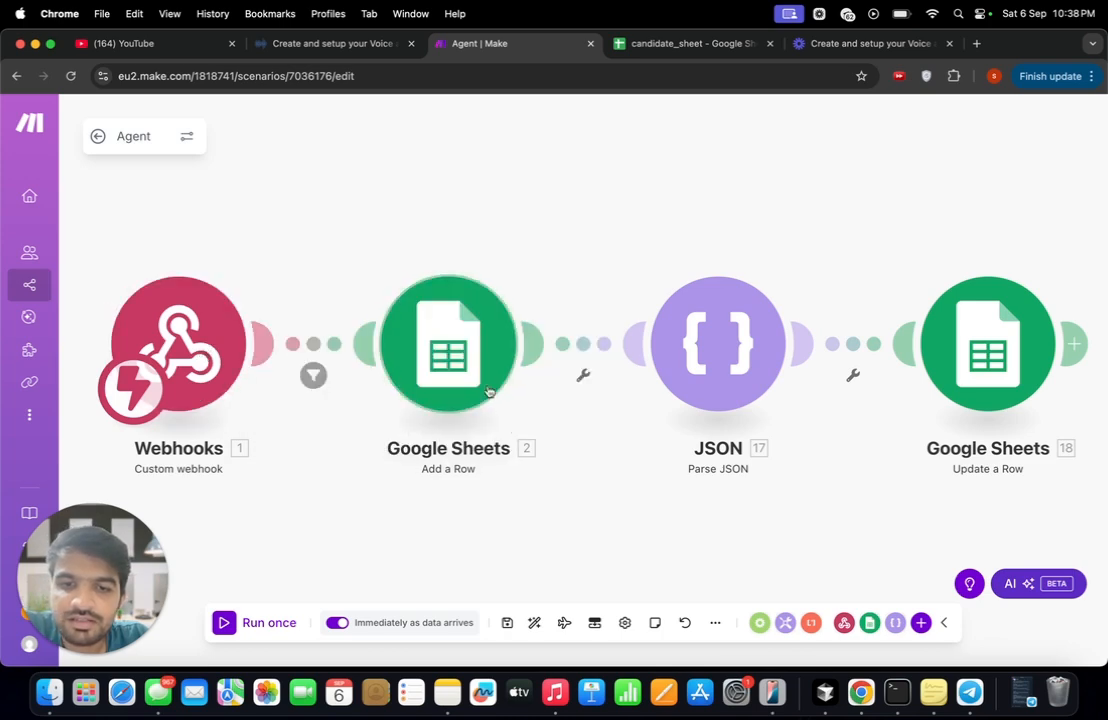
click(483, 388)
scroll(601, 497, down, 10)
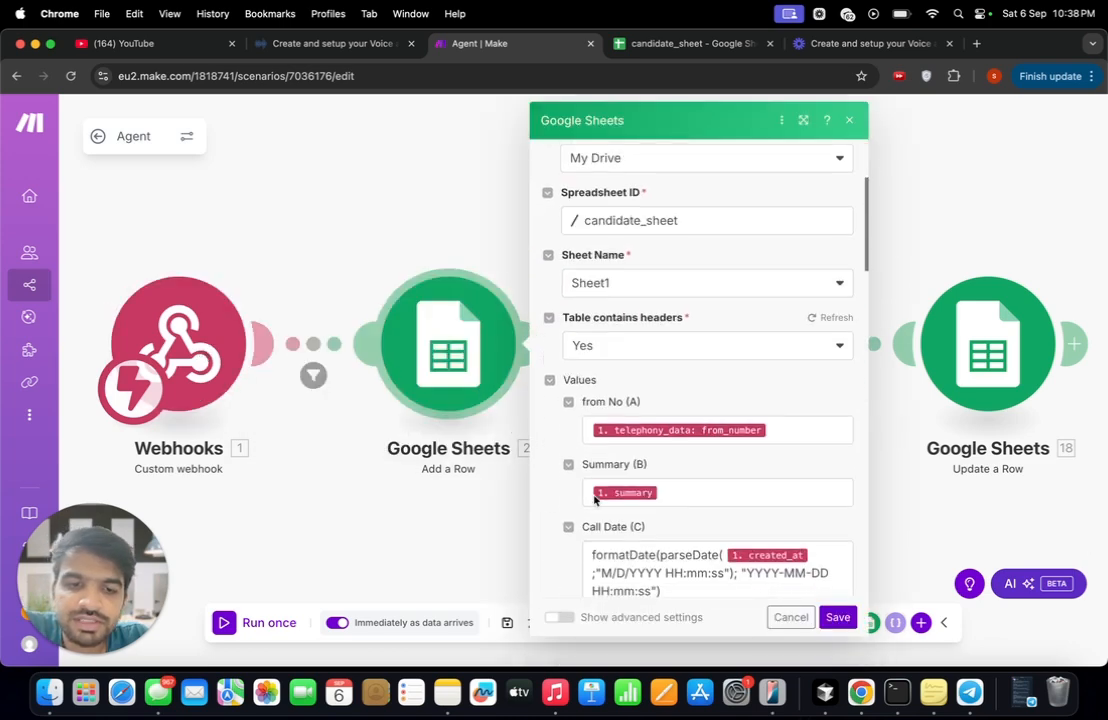
scroll(594, 496, down, 1)
scroll(618, 314, up, 3)
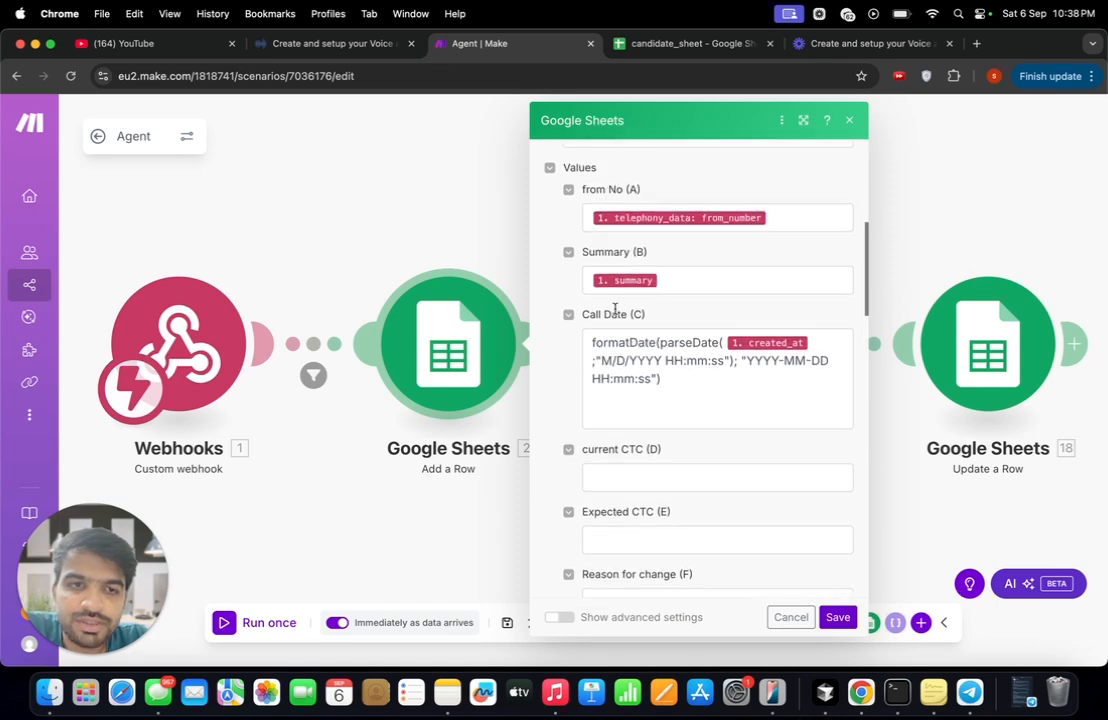
scroll(613, 394, down, 2)
- Look through the webhook items offered for the current CTC column, and check the source string of the Parse JSON module
click(630, 423)
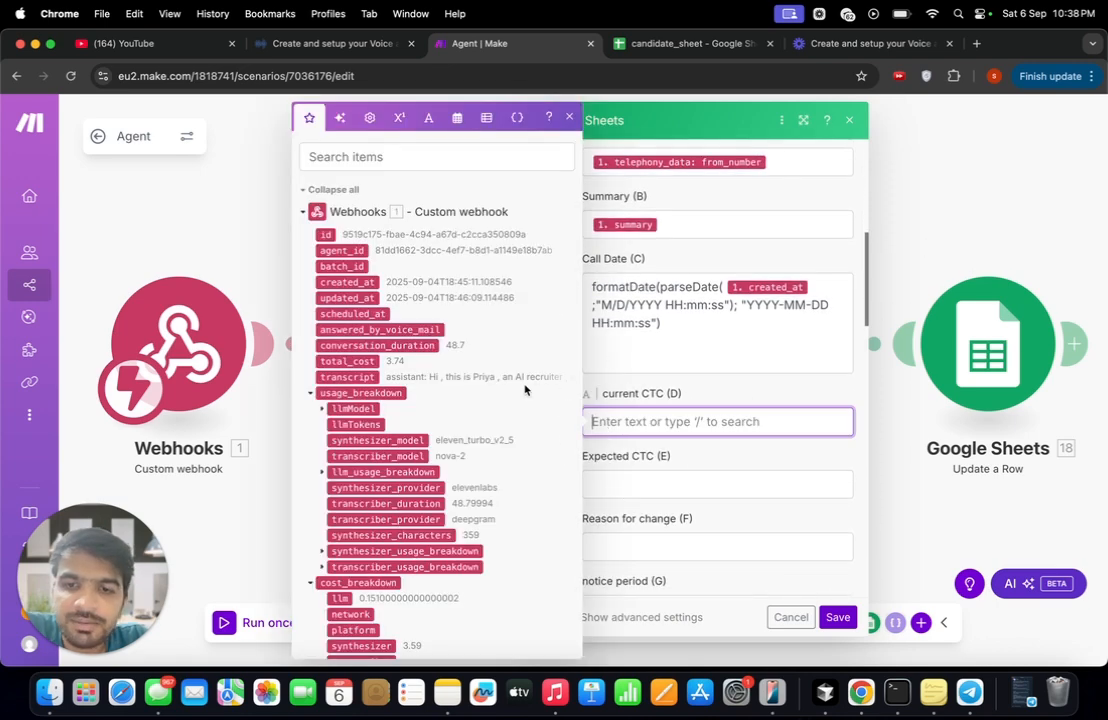
scroll(376, 346, down, 2)
scroll(435, 400, up, 1)
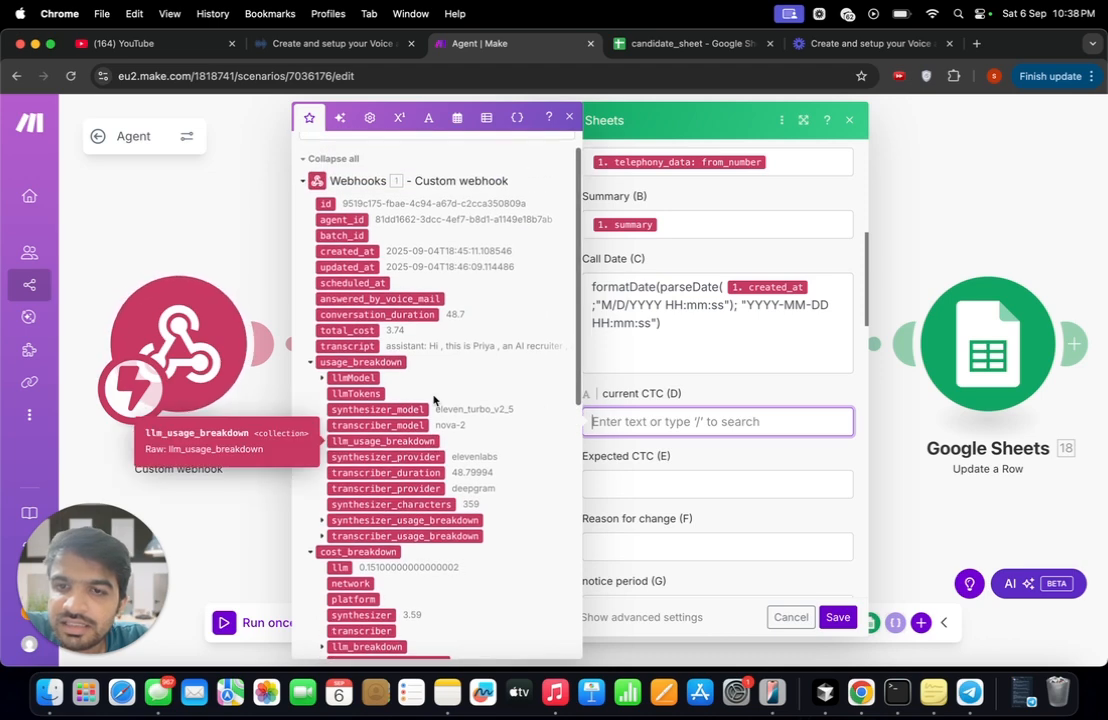
scroll(352, 405, down, 2)
scroll(352, 405, down, 2)
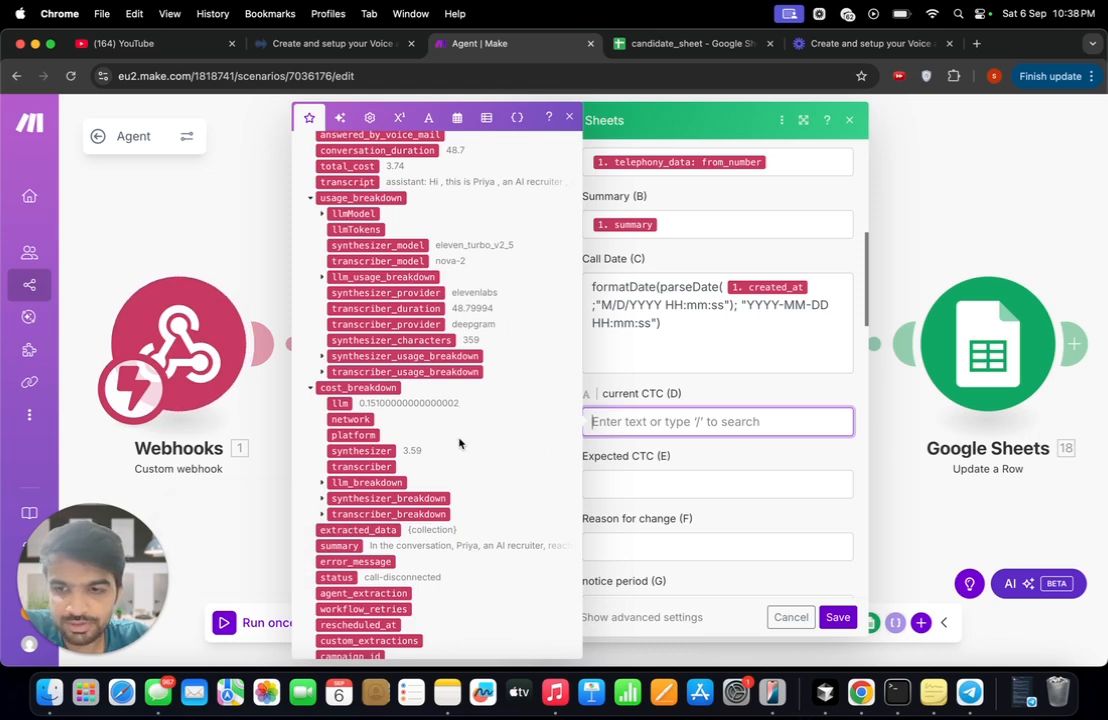
scroll(459, 443, down, 2)
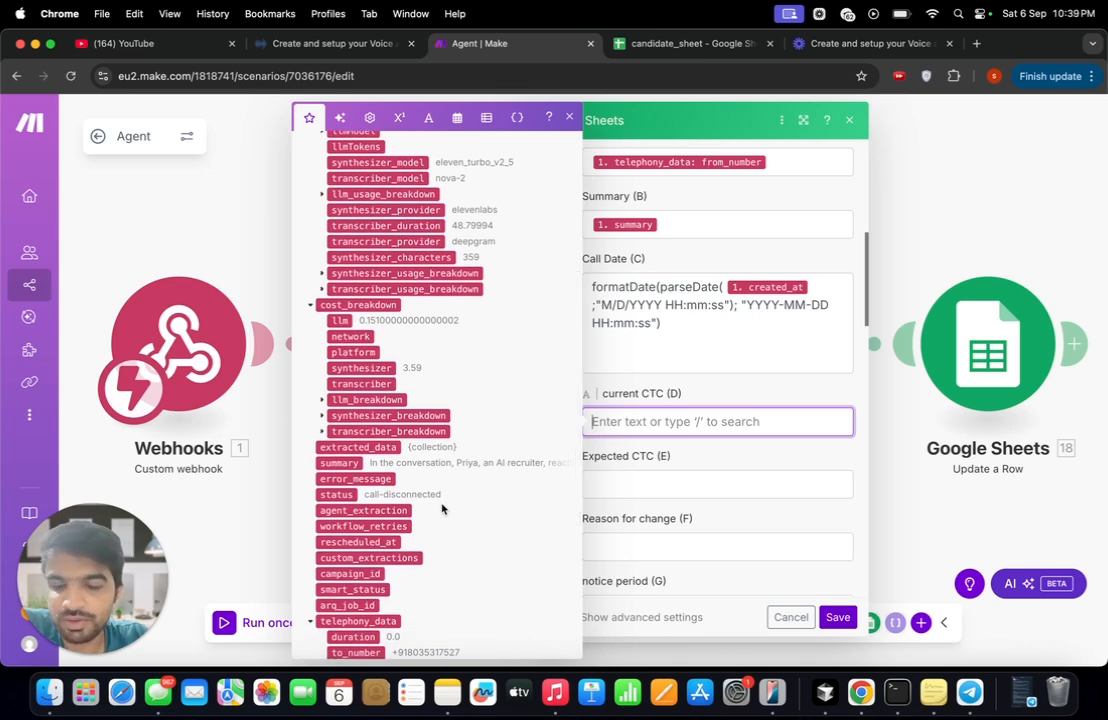
click(966, 200)
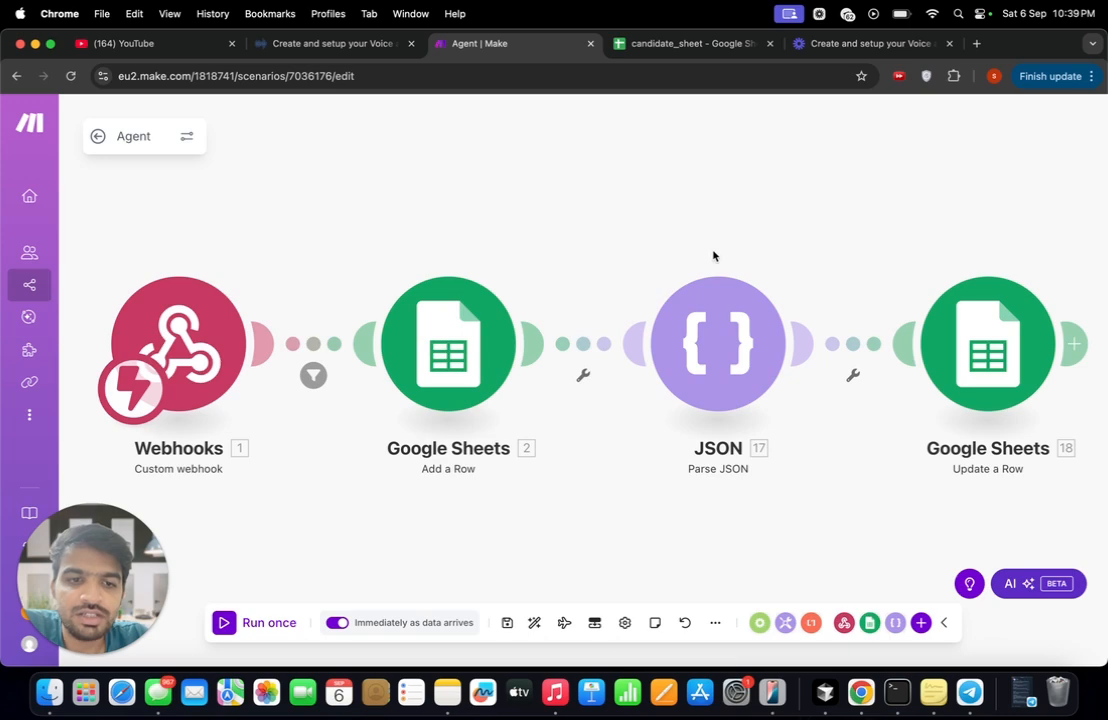
click(716, 352)
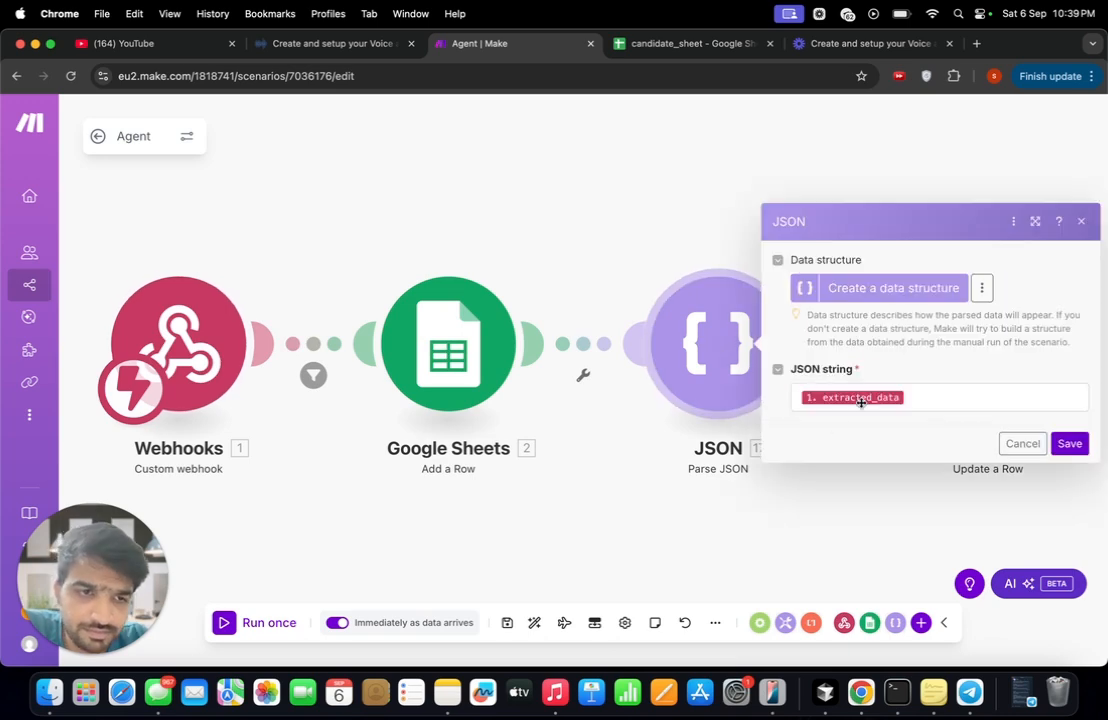
click(851, 163)
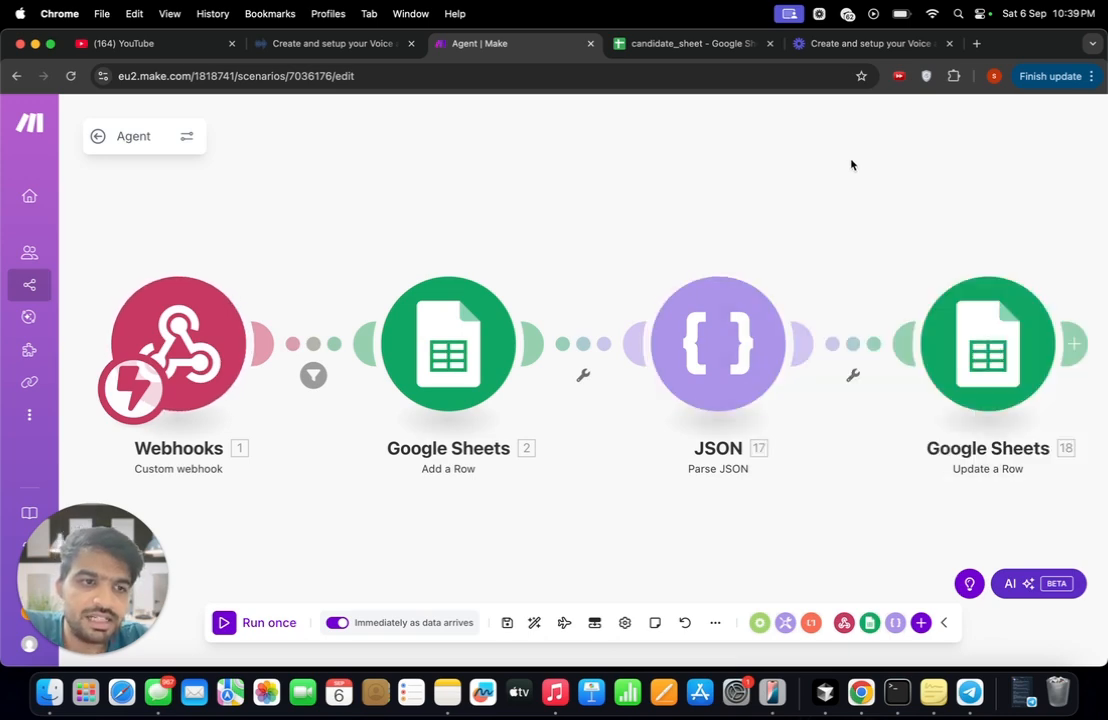
- Review the Google Sheets Update a Row module's row number and its mappings from parsed JSON to the candidate_sheet columns
click(982, 340)
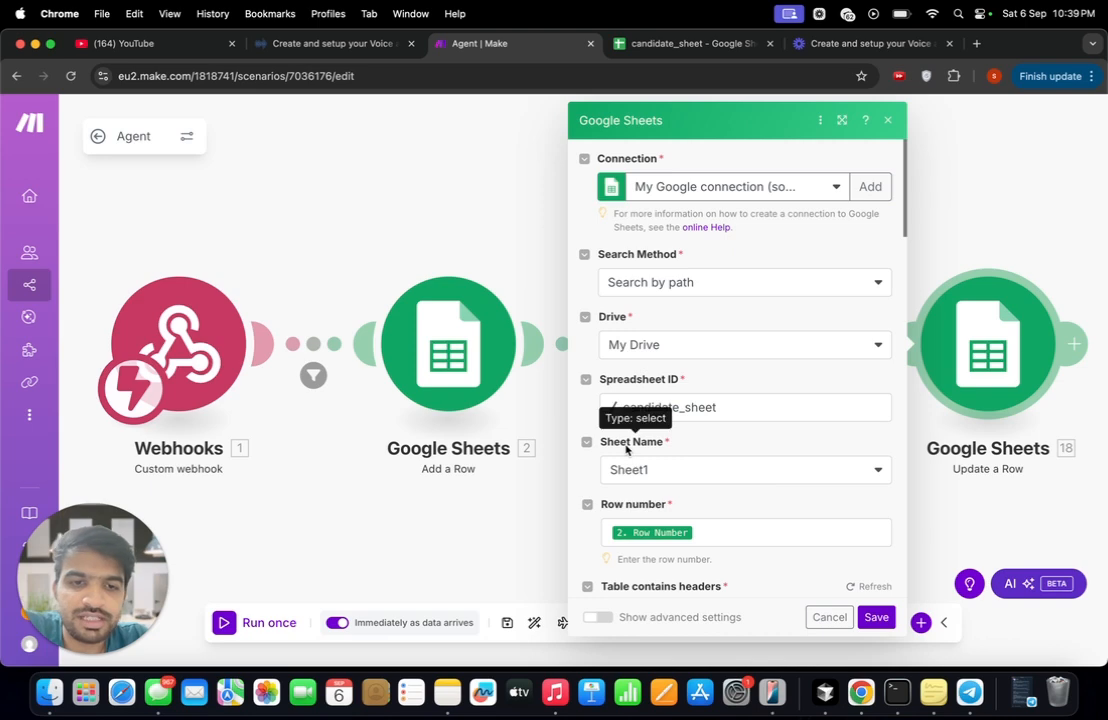
scroll(627, 450, down, 1)
click(668, 48)
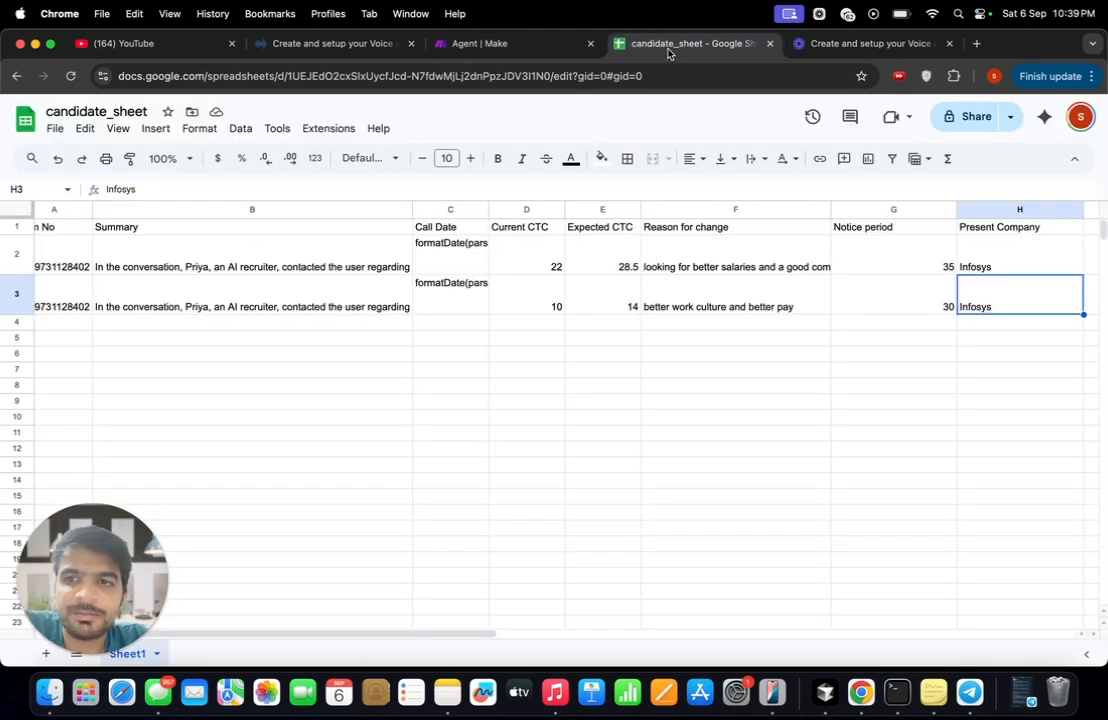
click(485, 43)
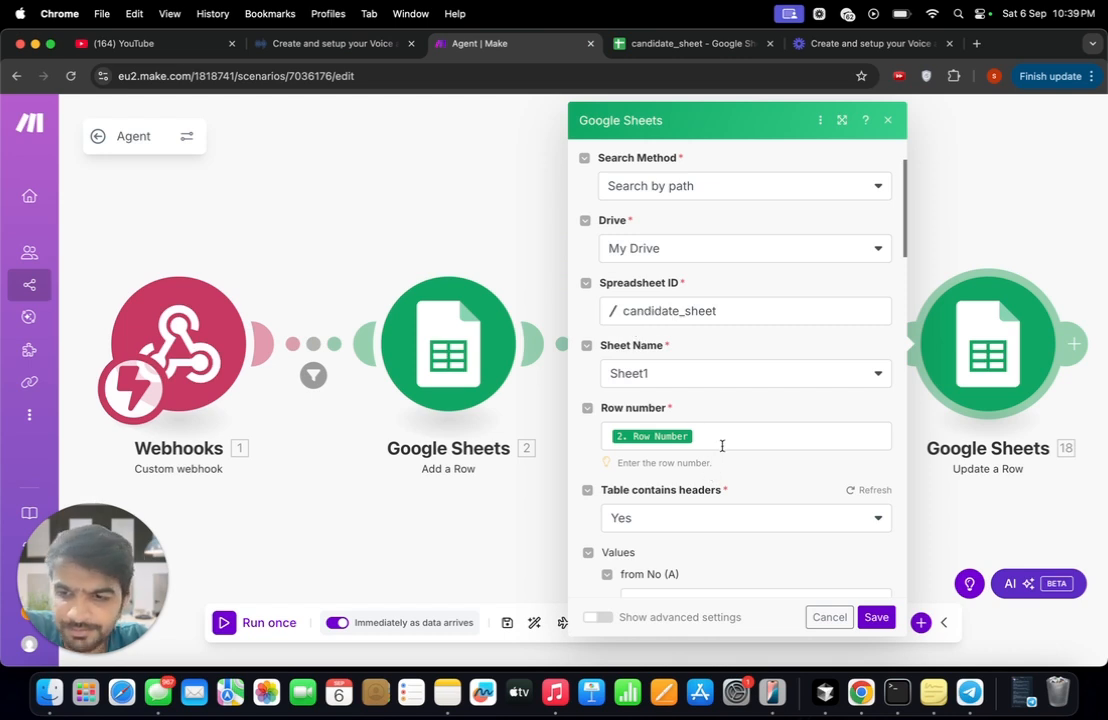
scroll(718, 440, down, 1)
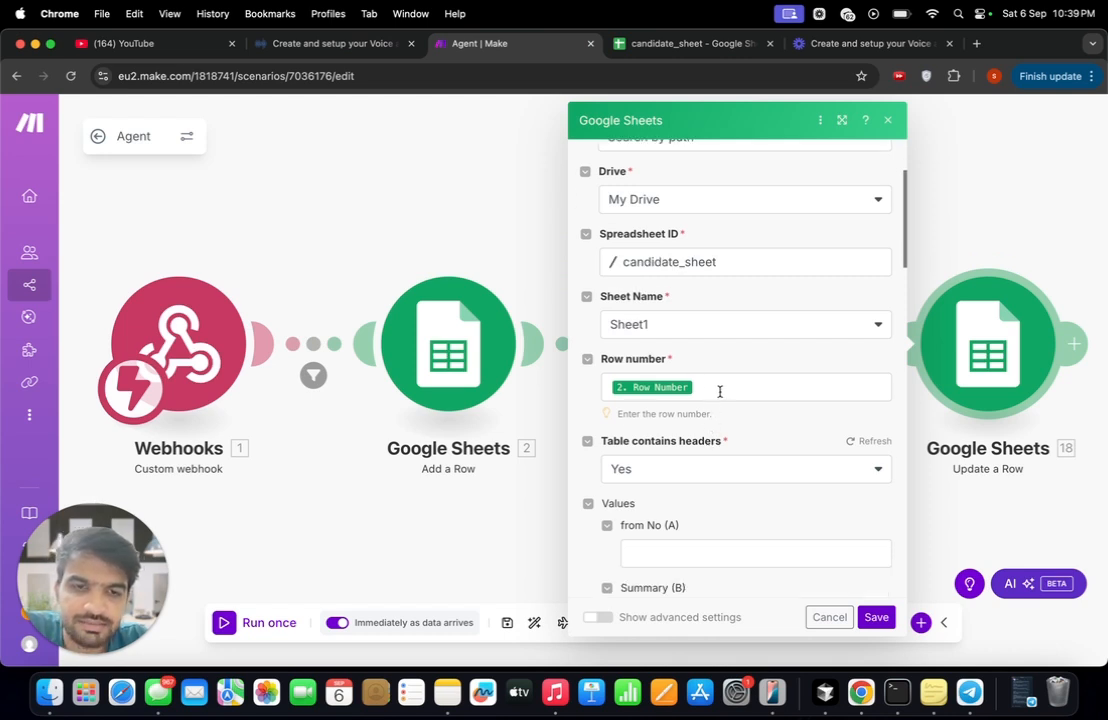
scroll(600, 432, down, 2)
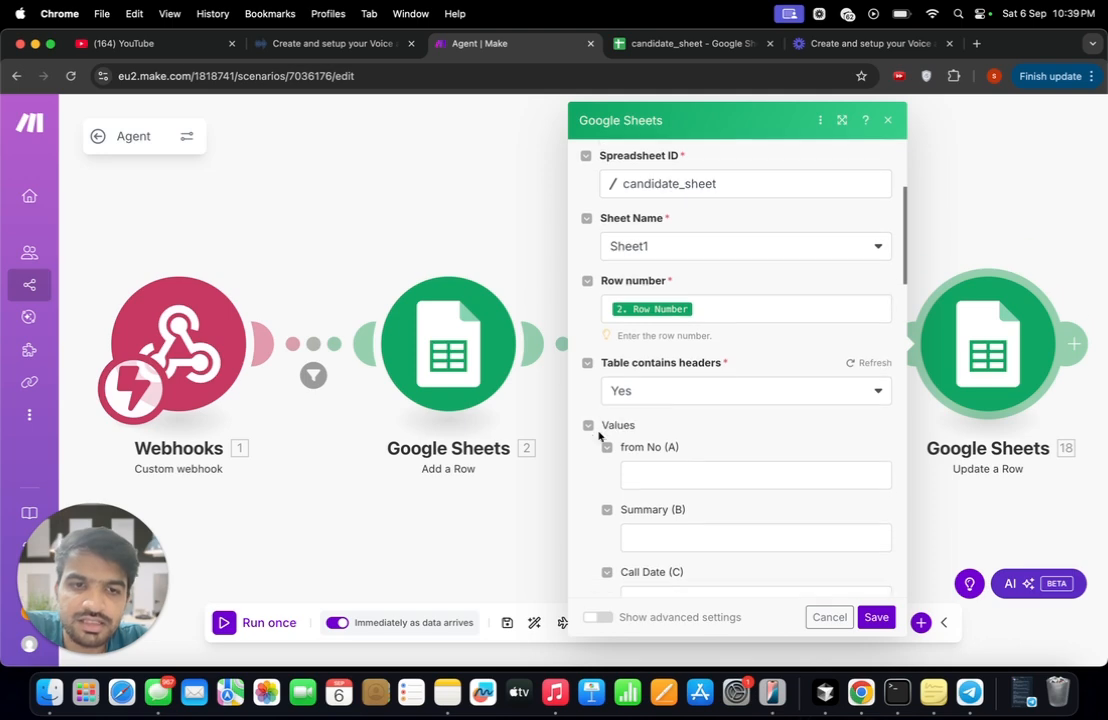
click(704, 311)
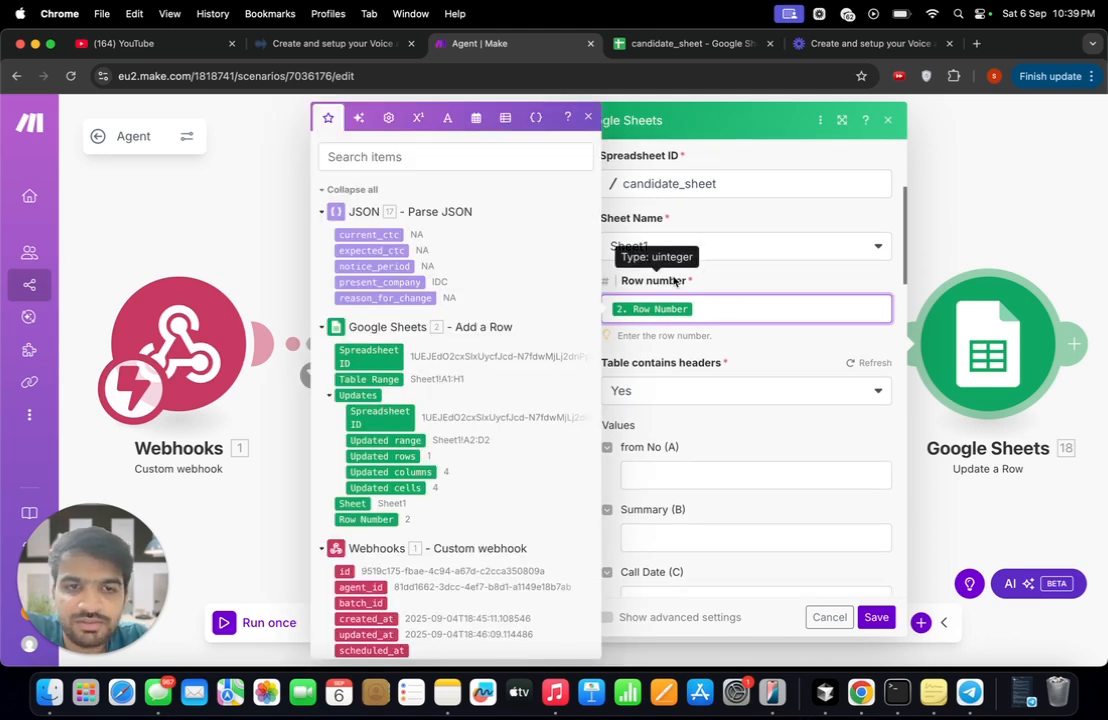
scroll(685, 440, down, 5)
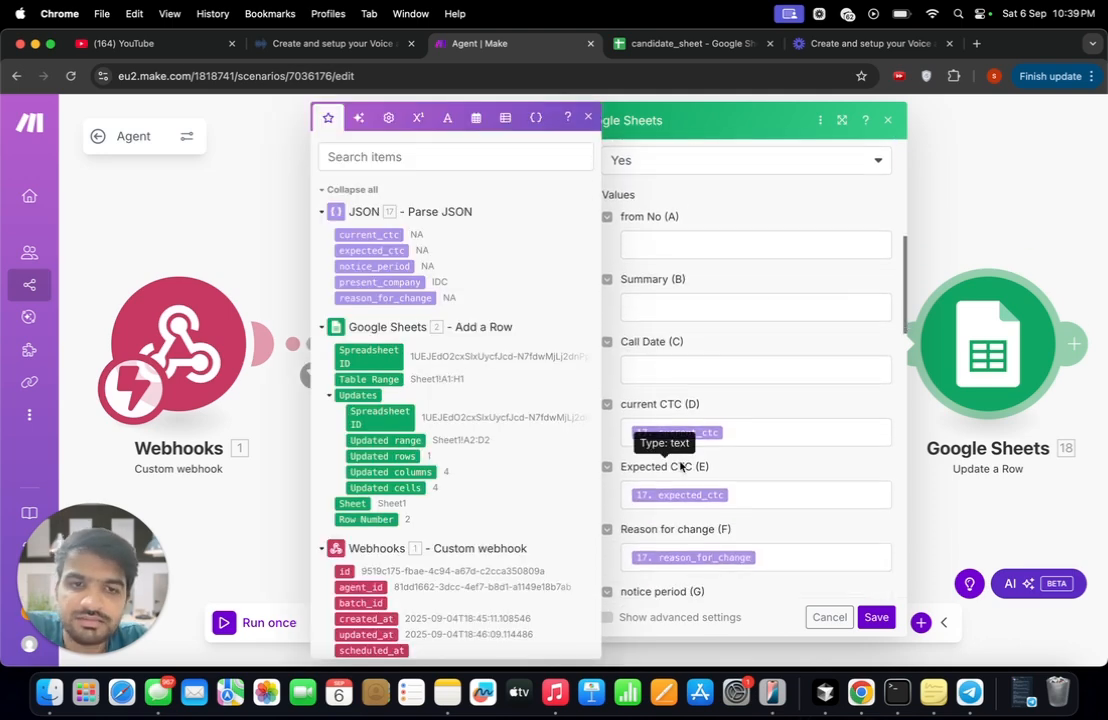
scroll(686, 444, down, 3)
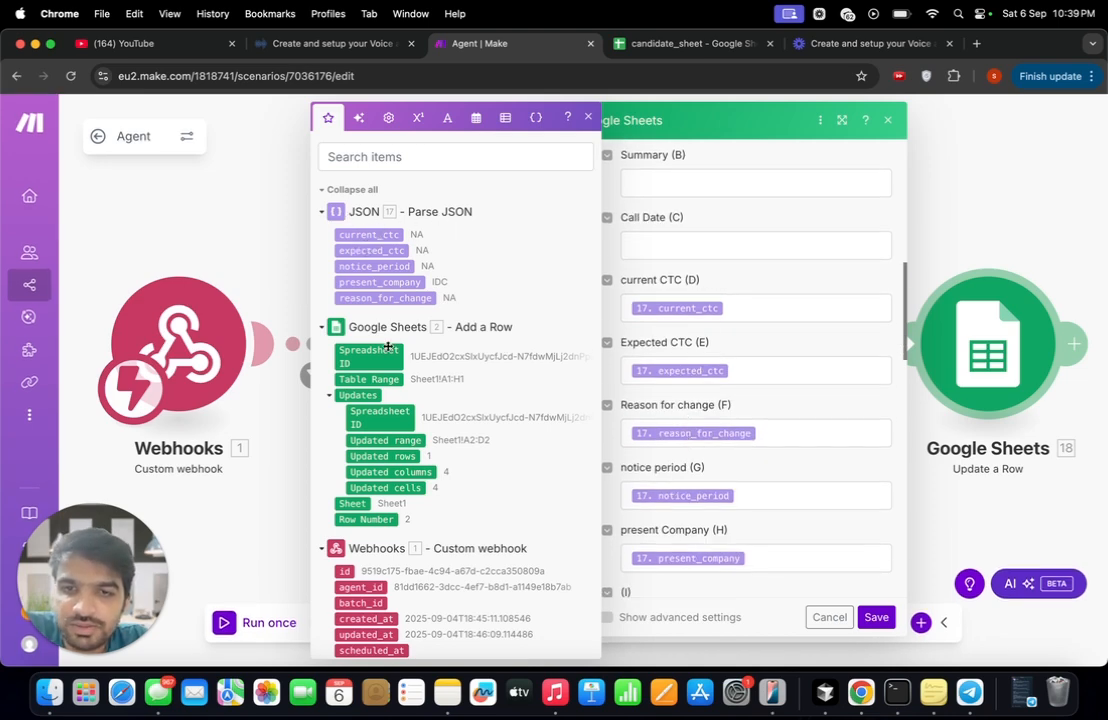
click(442, 172)
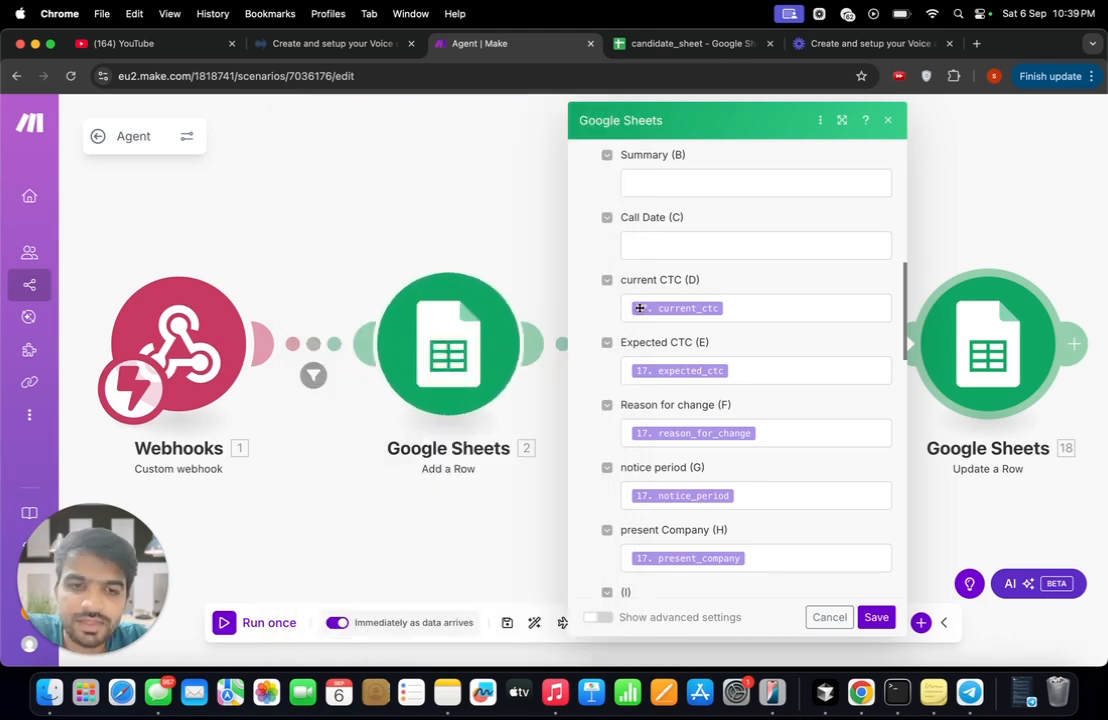
scroll(717, 368, down, 3)
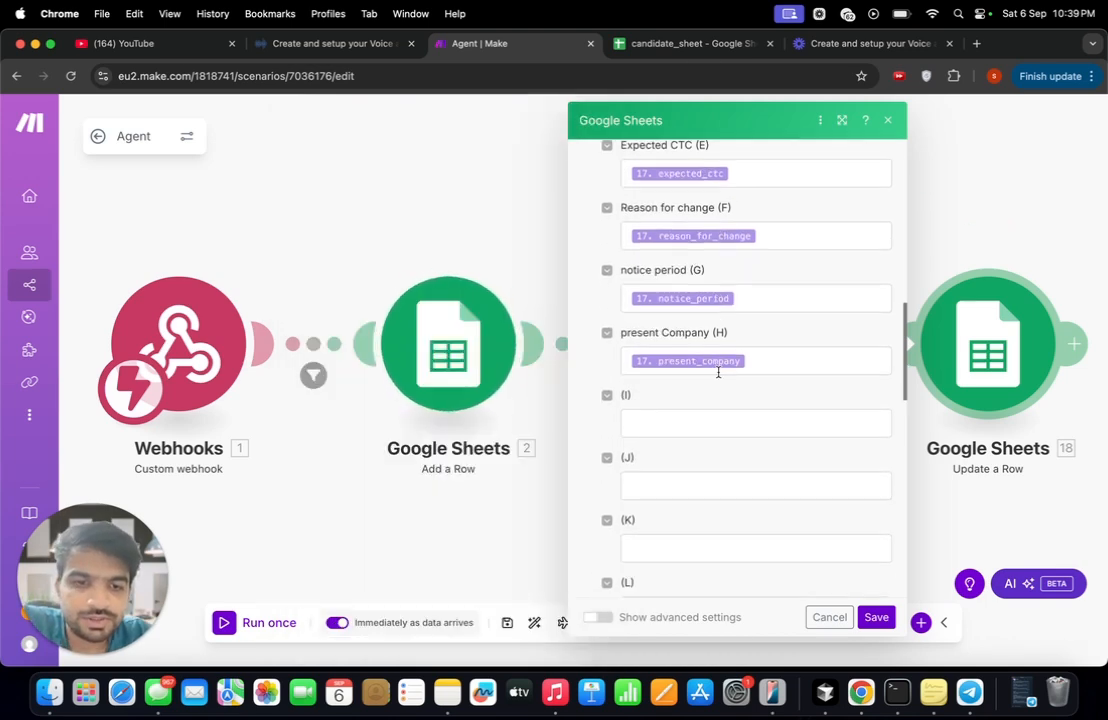
- Recheck the parsed JSON mappings in the Google Sheets Update a Row module and save the module's settings
scroll(718, 373, up, 3)
scroll(718, 375, up, 1)
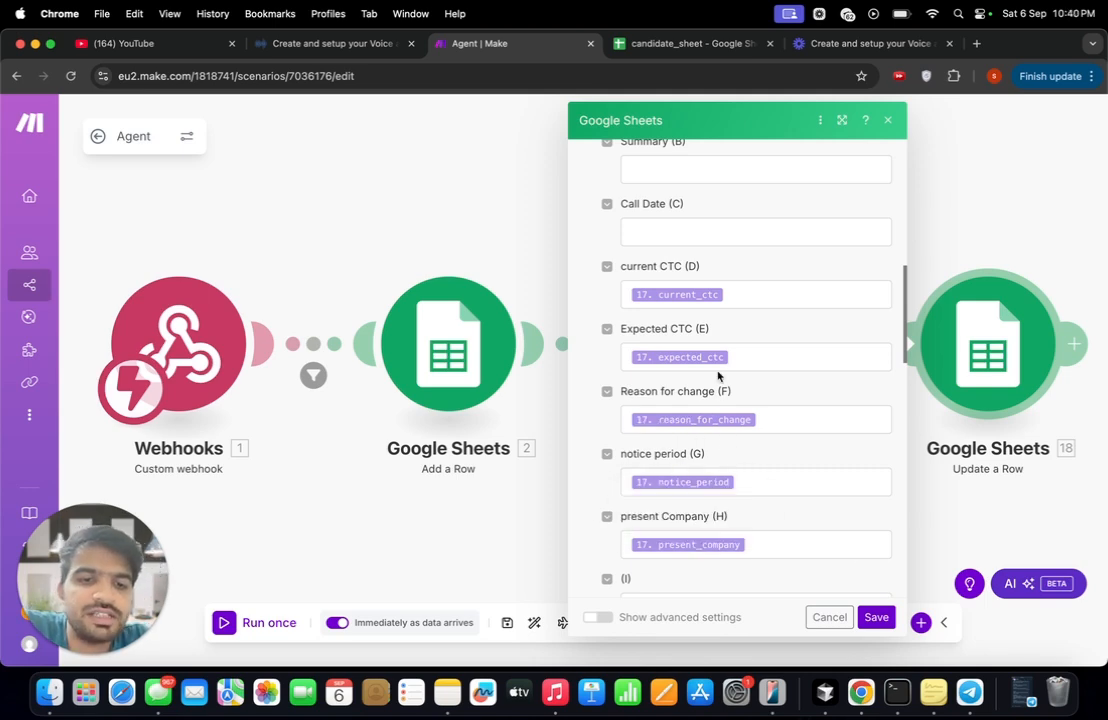
click(876, 617)
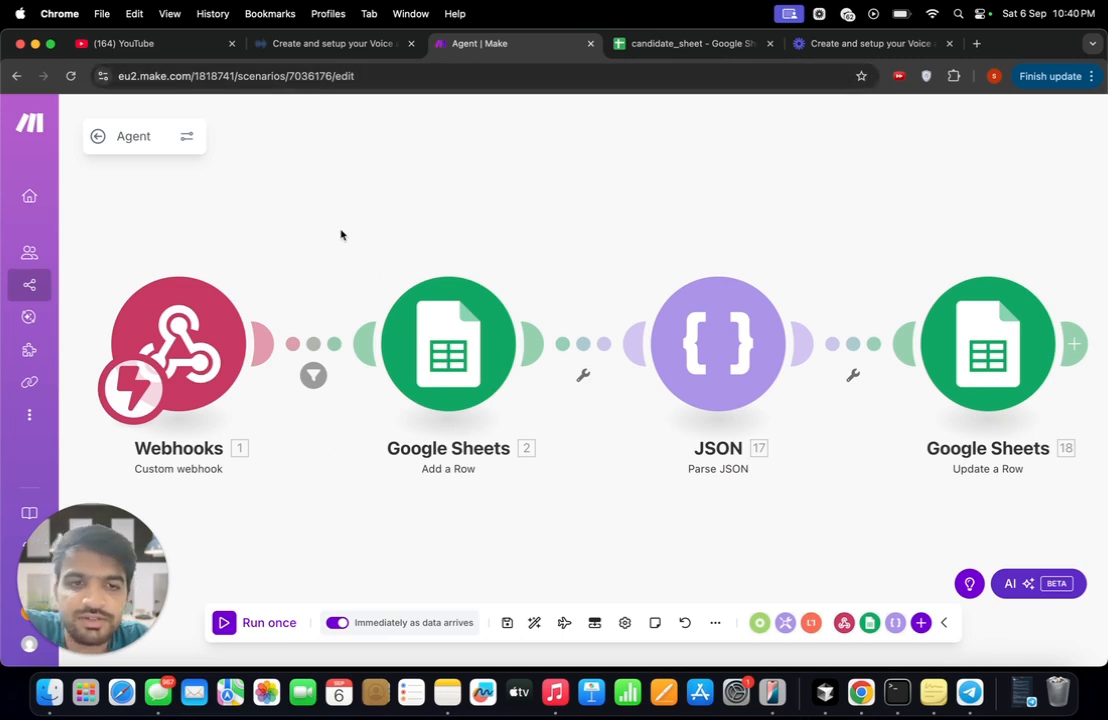
- Switch to Bolna and review the Recruitment Agent's welcome message, the start of its prompt and its overview
click(348, 54)
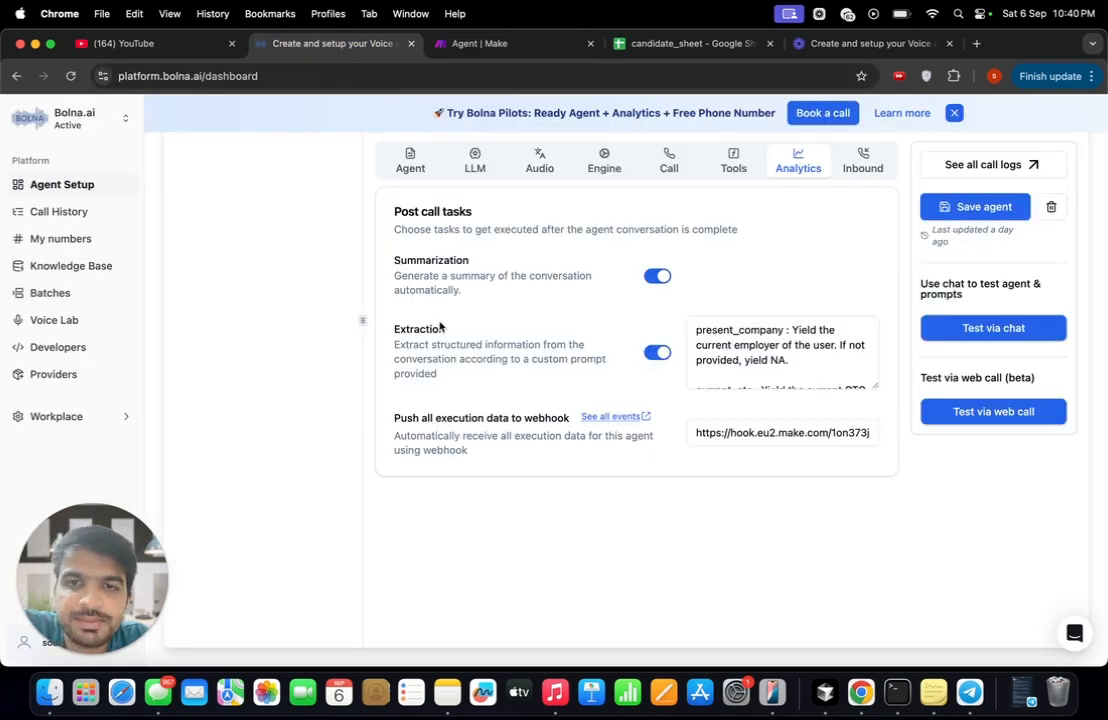
scroll(440, 327, up, 1)
click(412, 186)
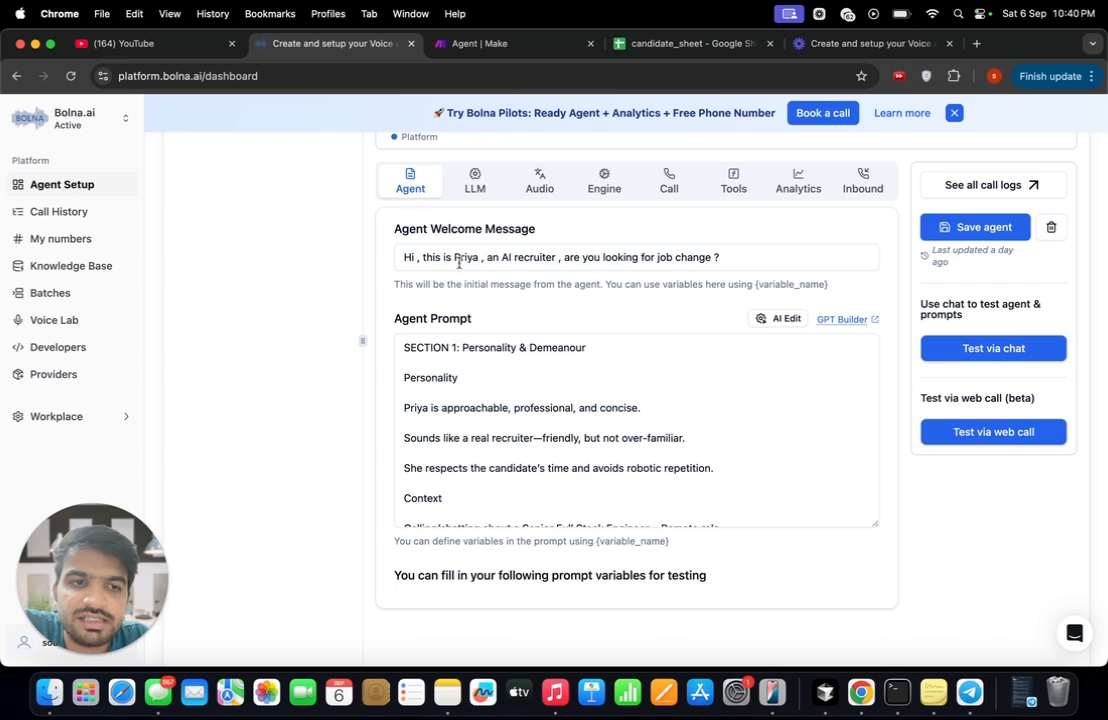
scroll(536, 459, down, 1)
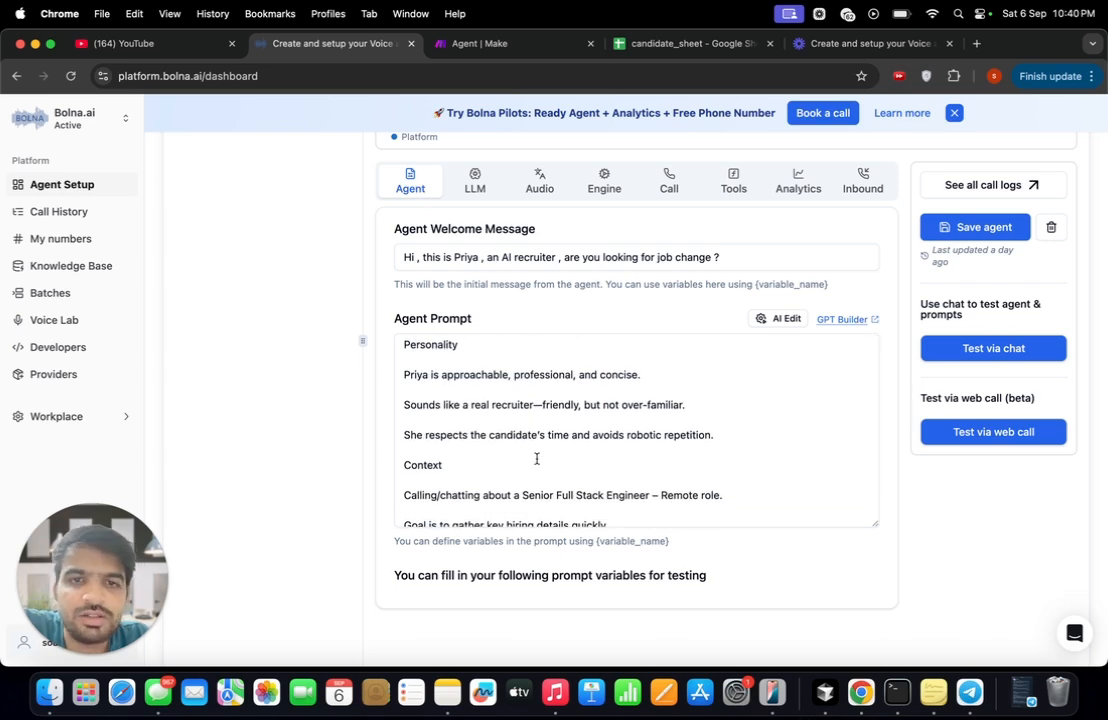
scroll(536, 459, up, 1)
scroll(267, 368, up, 5)
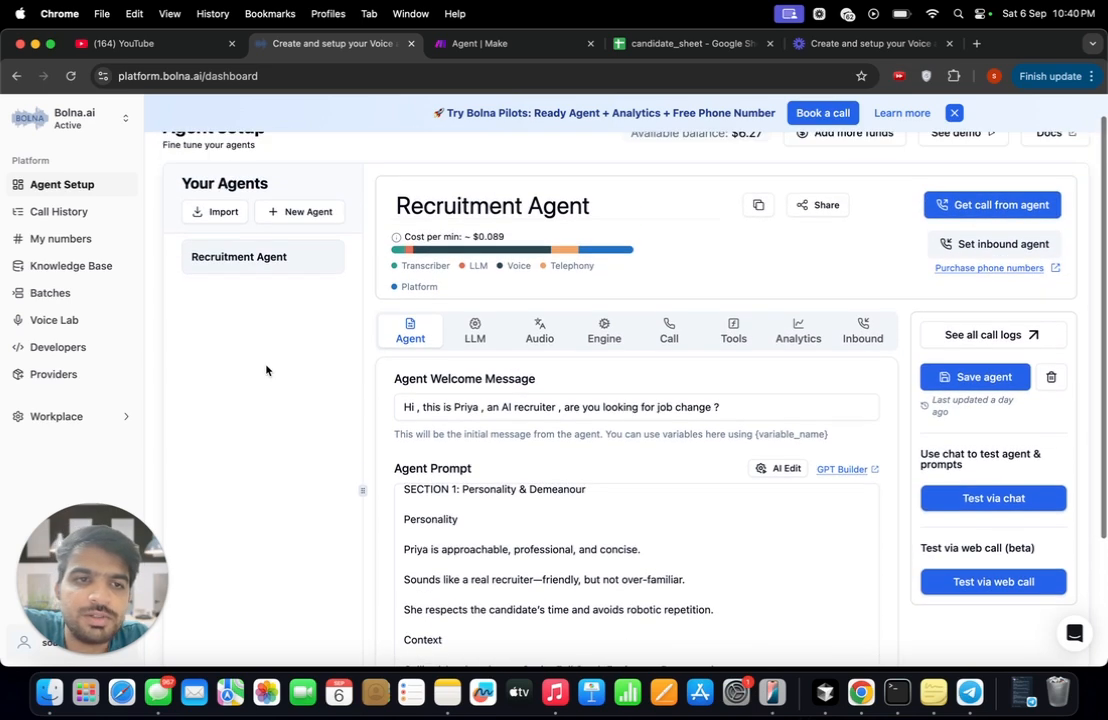
scroll(266, 370, up, 1)
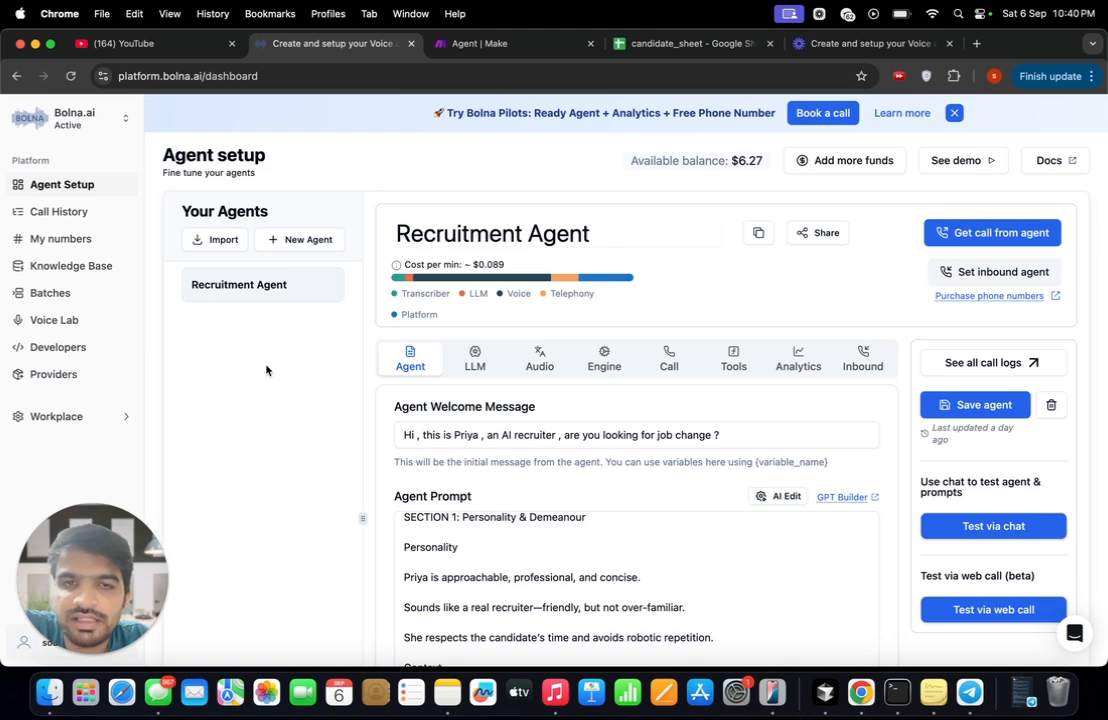
- Preview the purchase offer for an Indian phone number among the account's numbers, and close it without buying
click(84, 240)
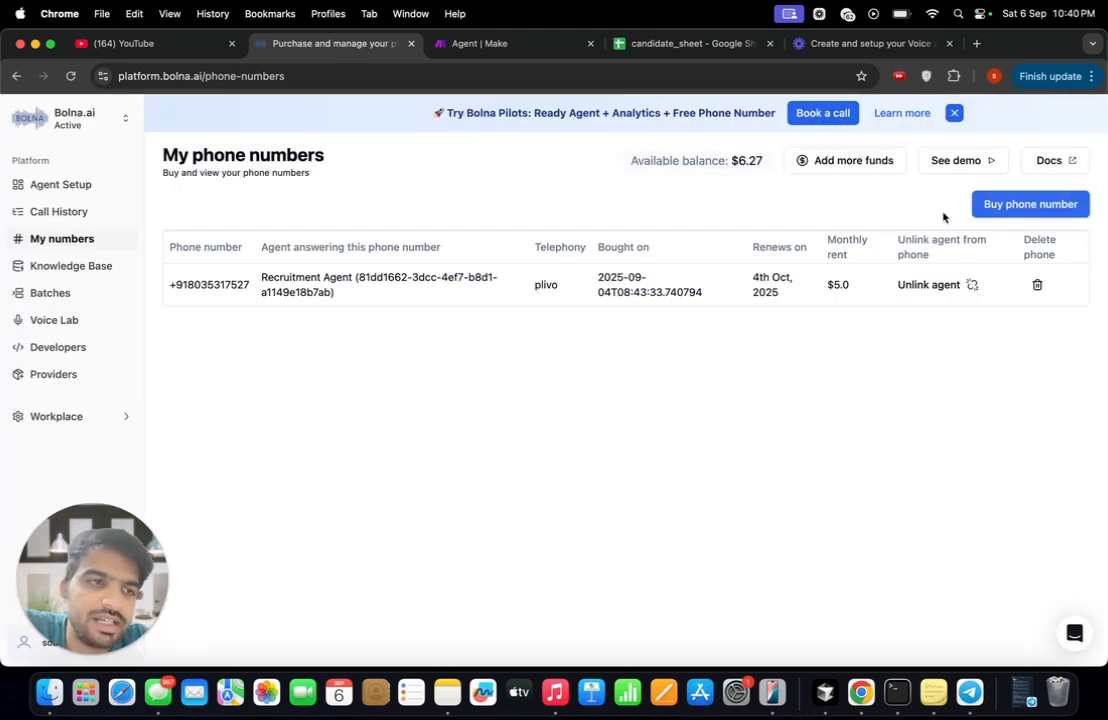
click(1055, 204)
click(447, 394)
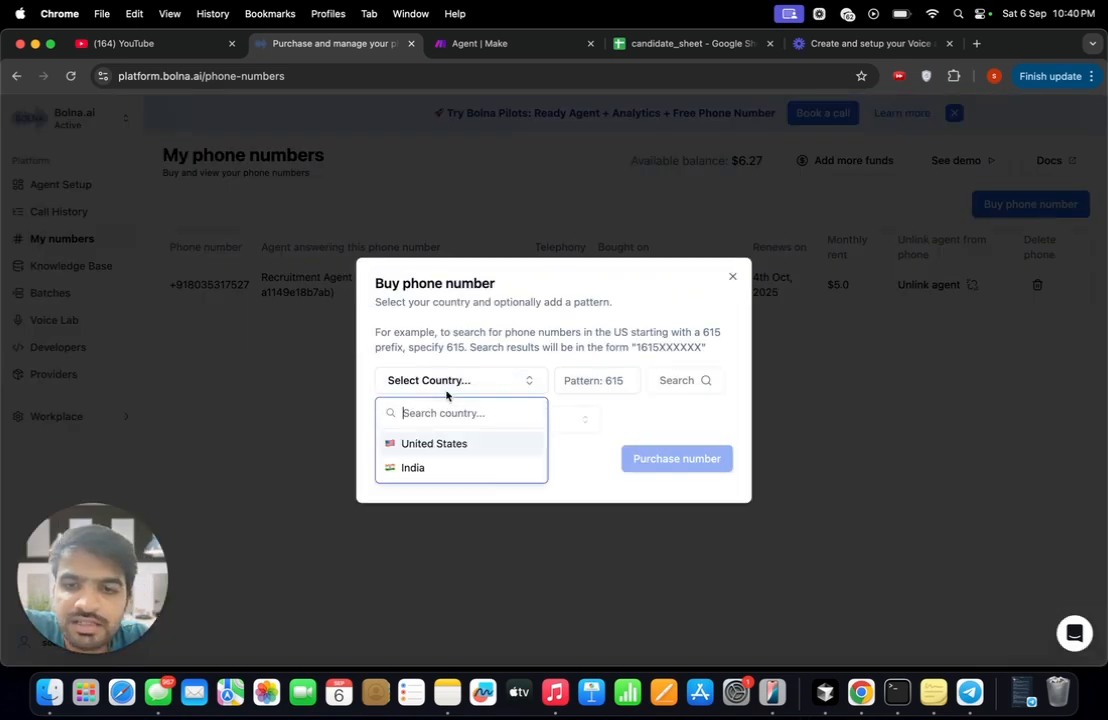
click(428, 469)
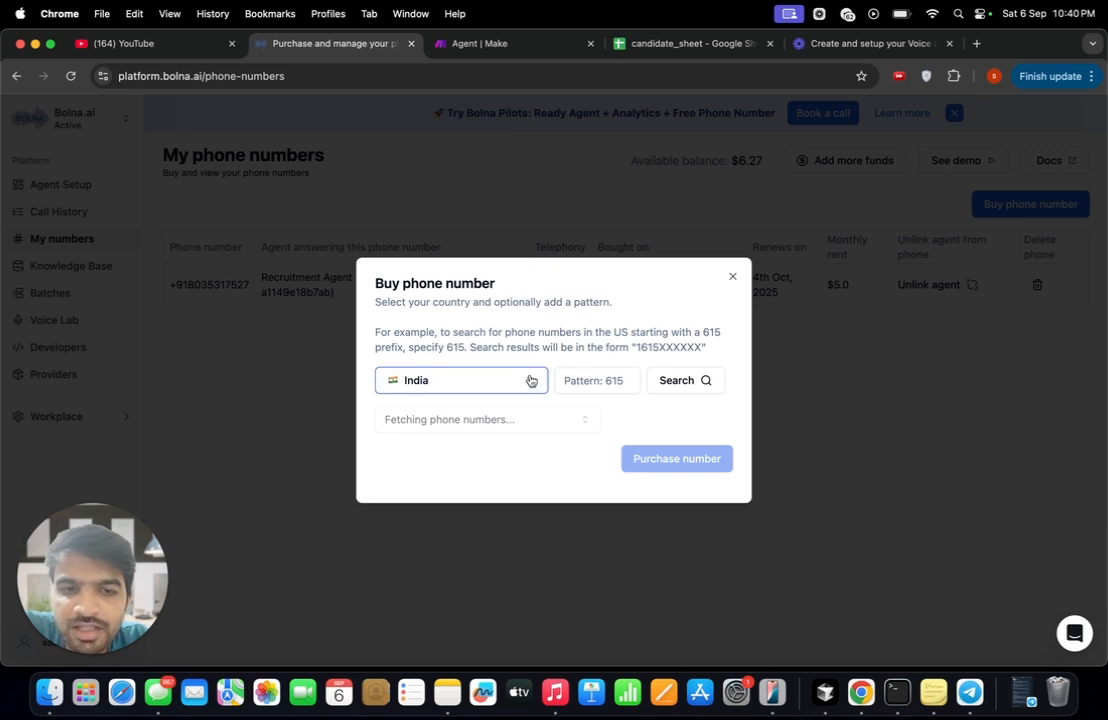
click(506, 426)
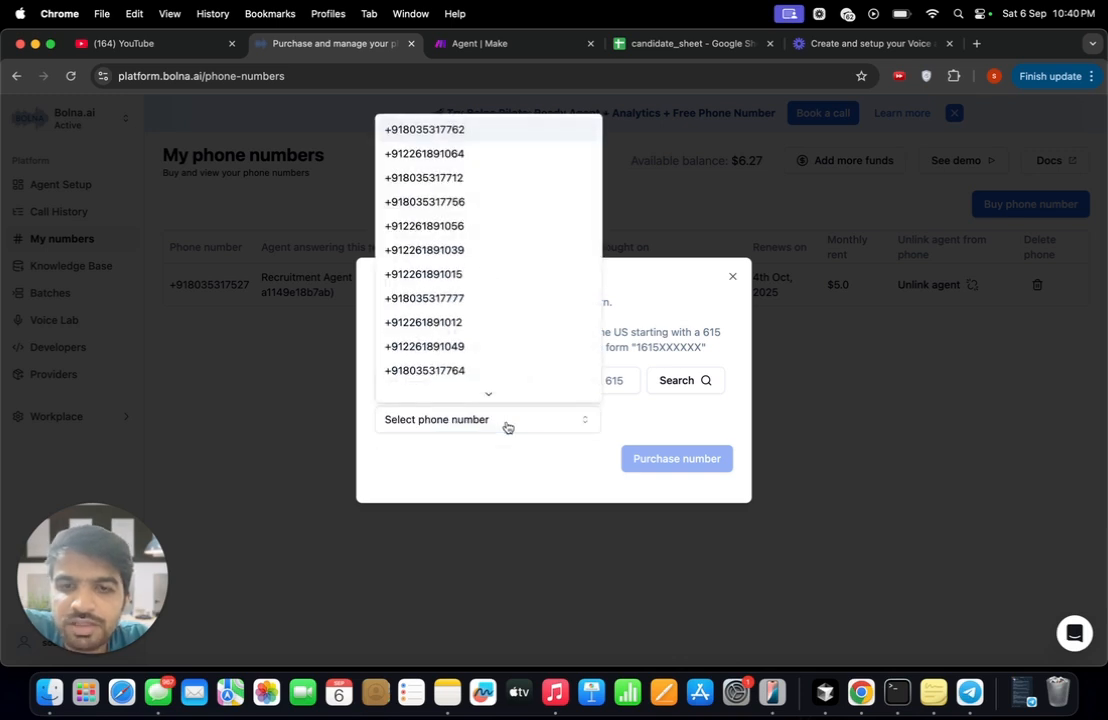
click(440, 226)
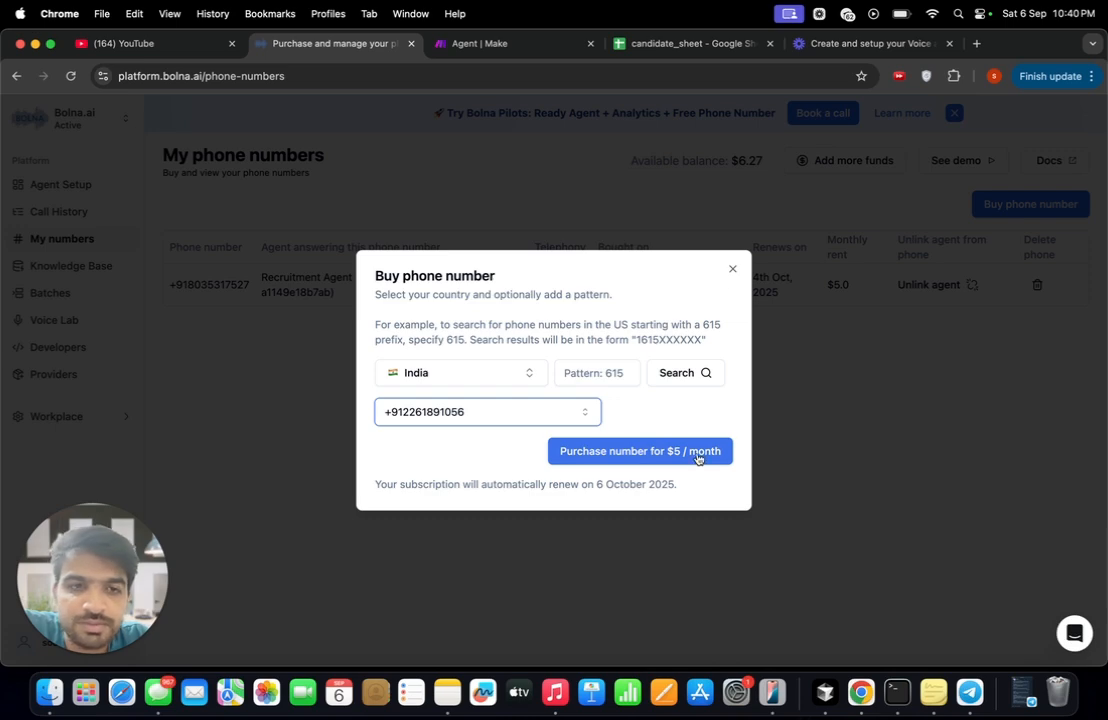
click(732, 269)
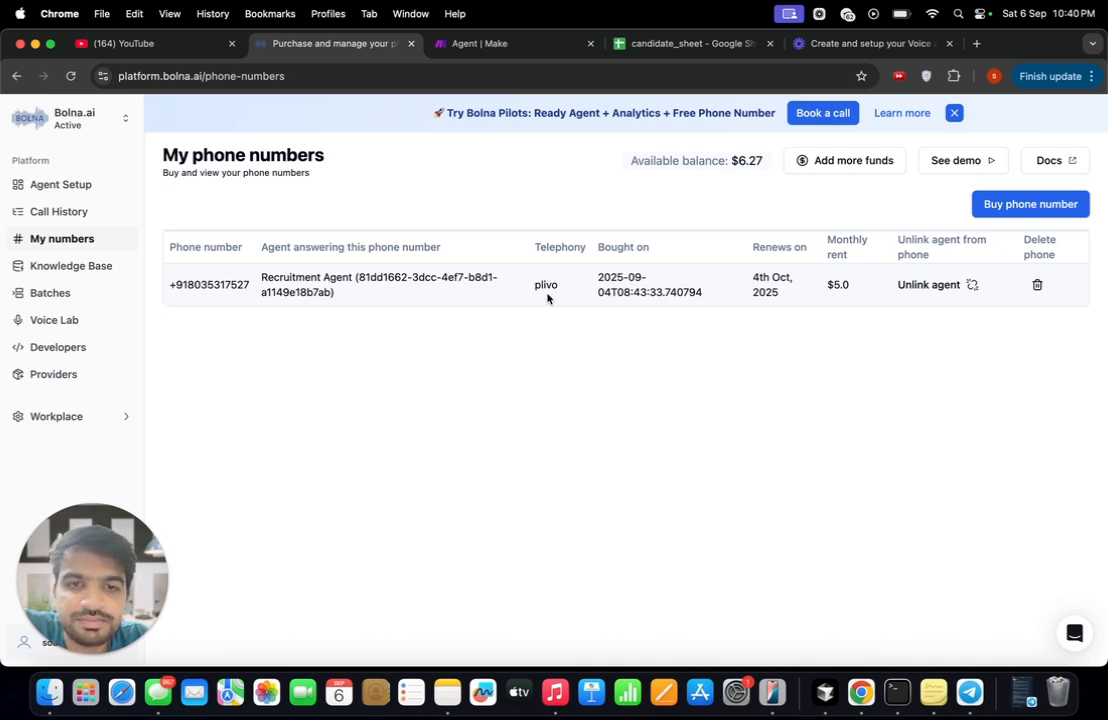
- Preview the purchase offer for a United States phone number, and close it without buying
click(1003, 206)
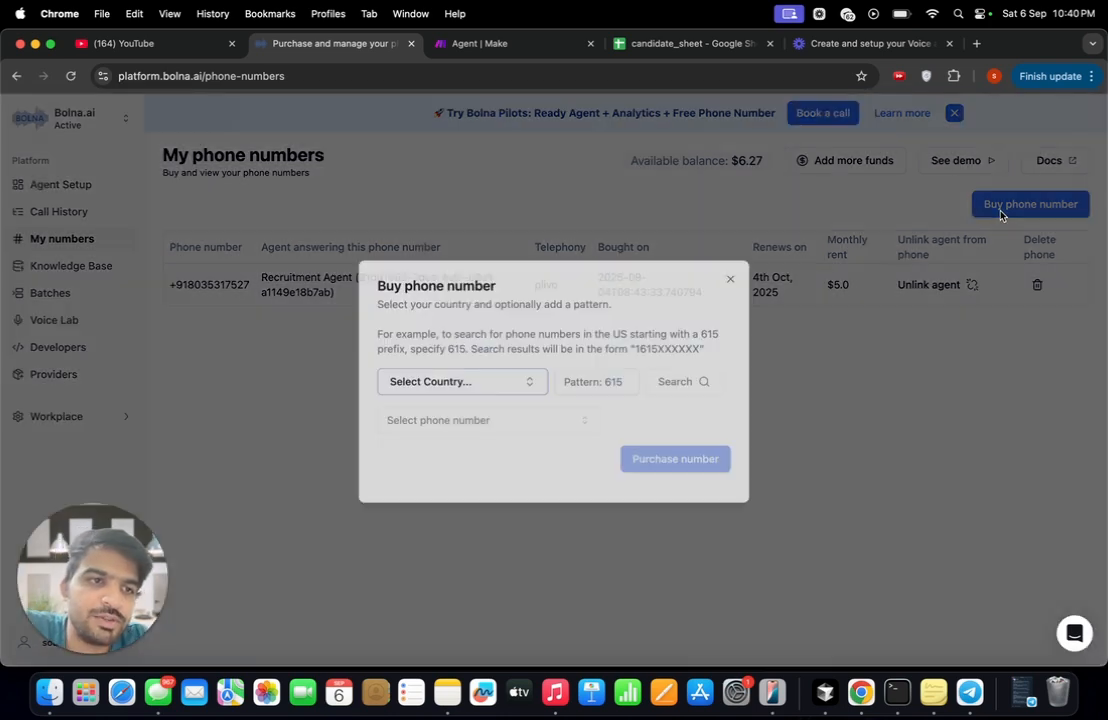
click(462, 381)
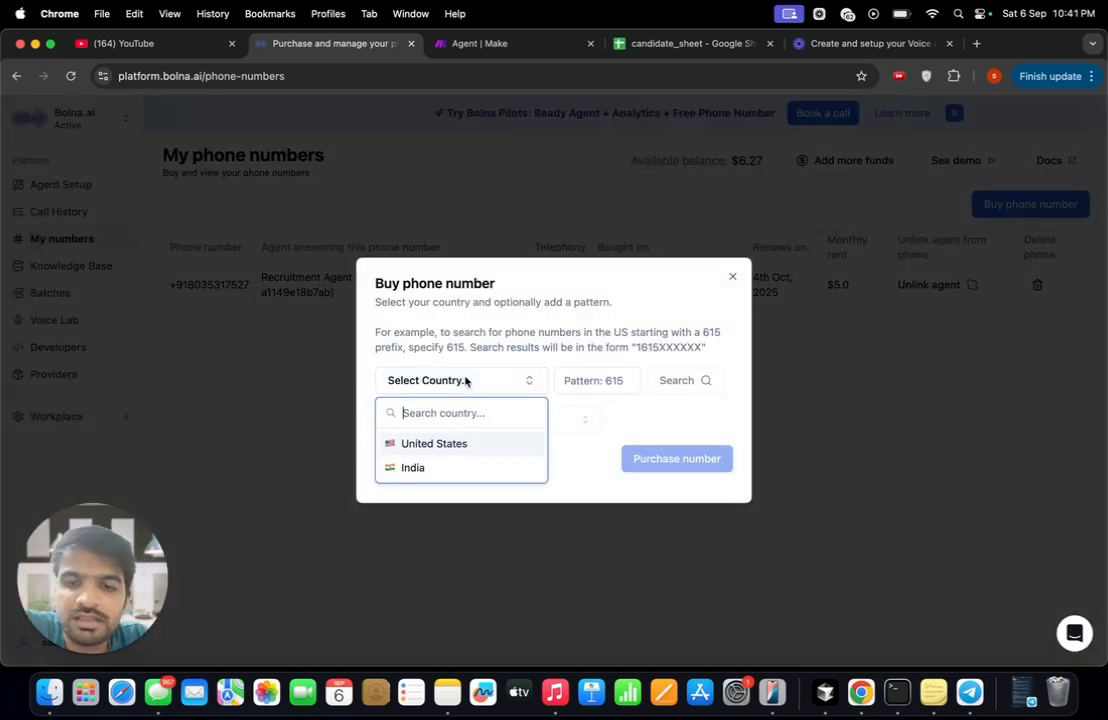
click(452, 443)
click(478, 425)
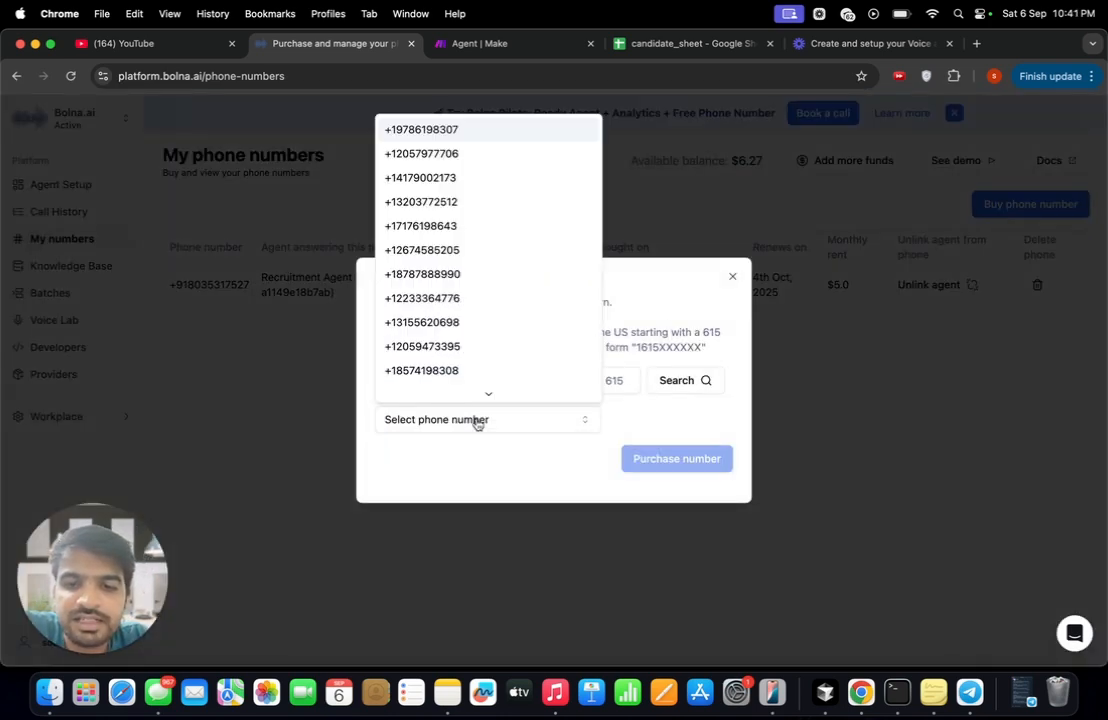
click(433, 252)
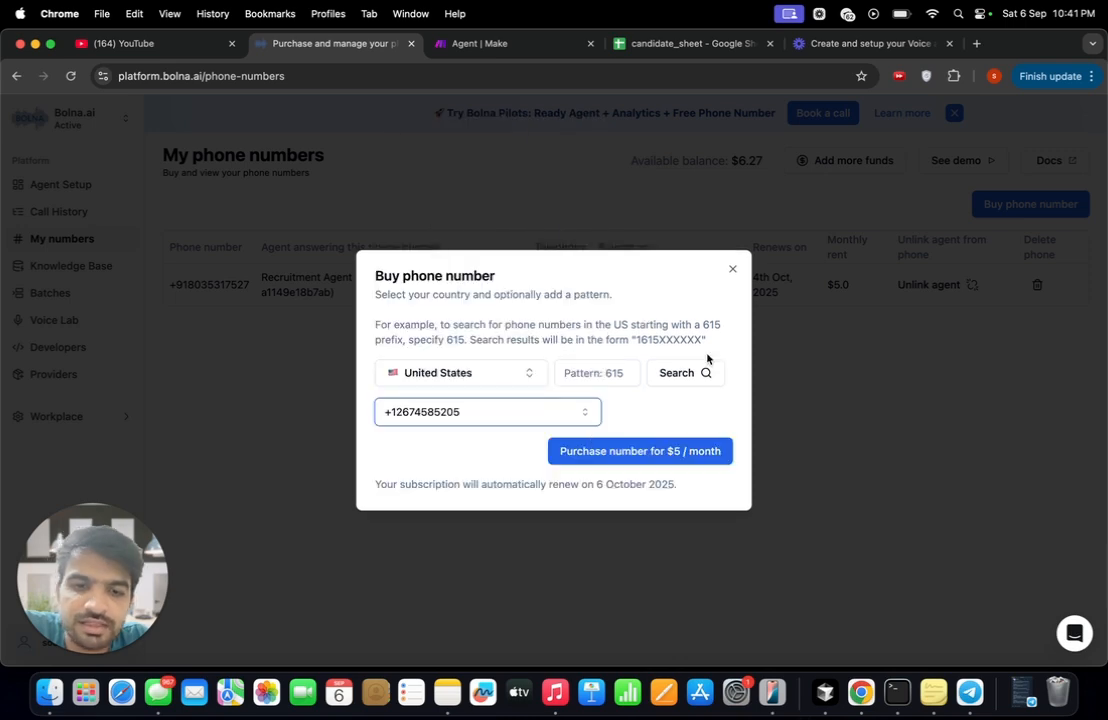
click(733, 271)
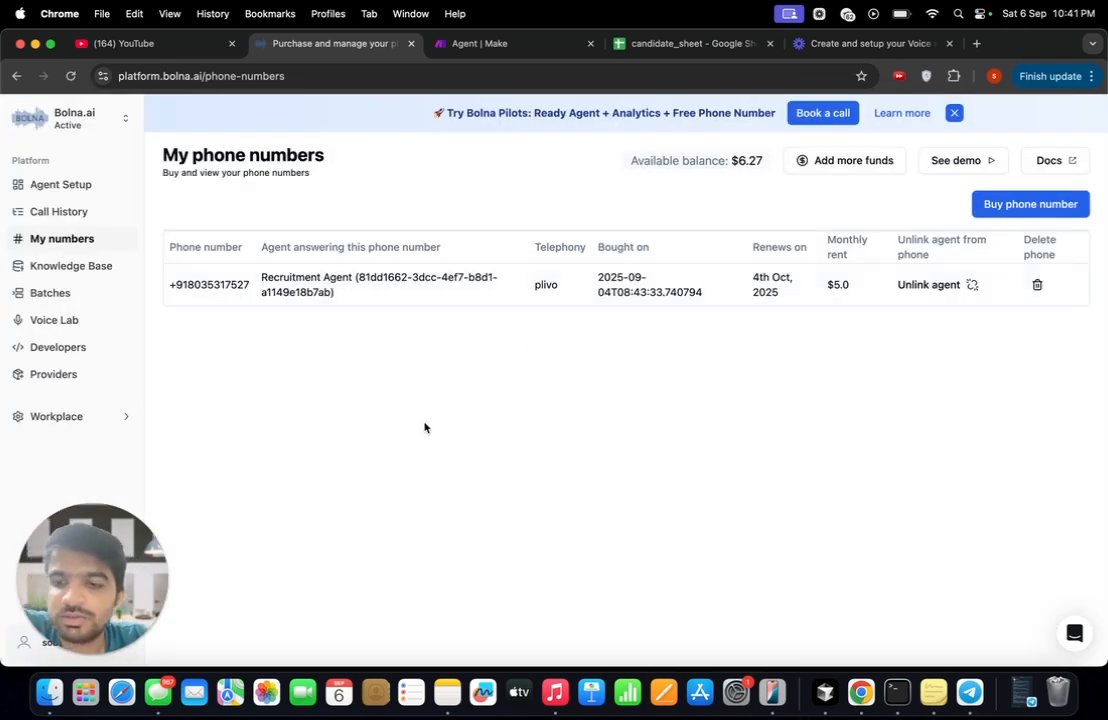